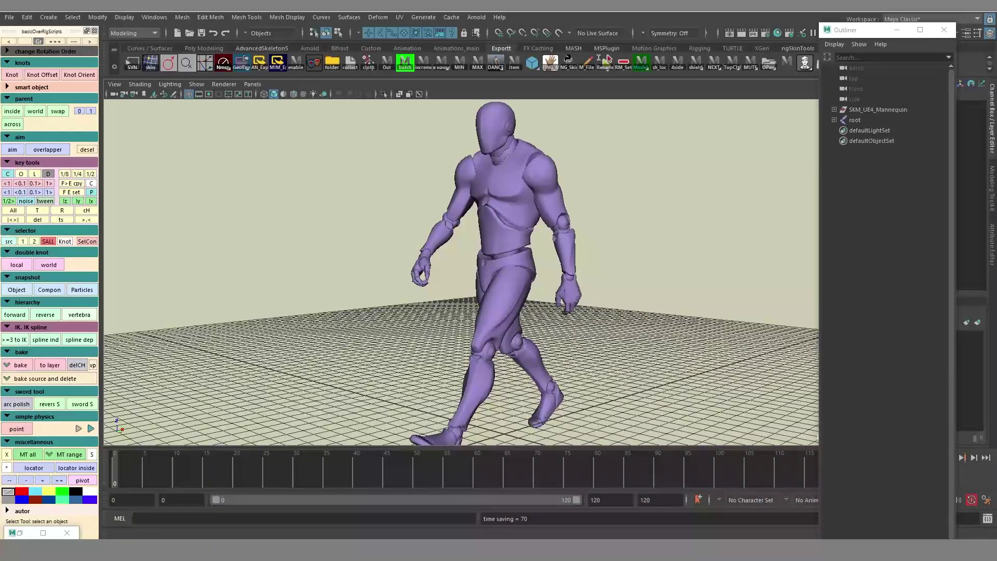
# Display the skeleton through the mannequin mesh and open the Easy Spine system rig tool
pyautogui.keyDown('alt'); pyautogui.moveTo(623, 319); pyautogui.dragTo(522, 183); pyautogui.keyUp('alt')
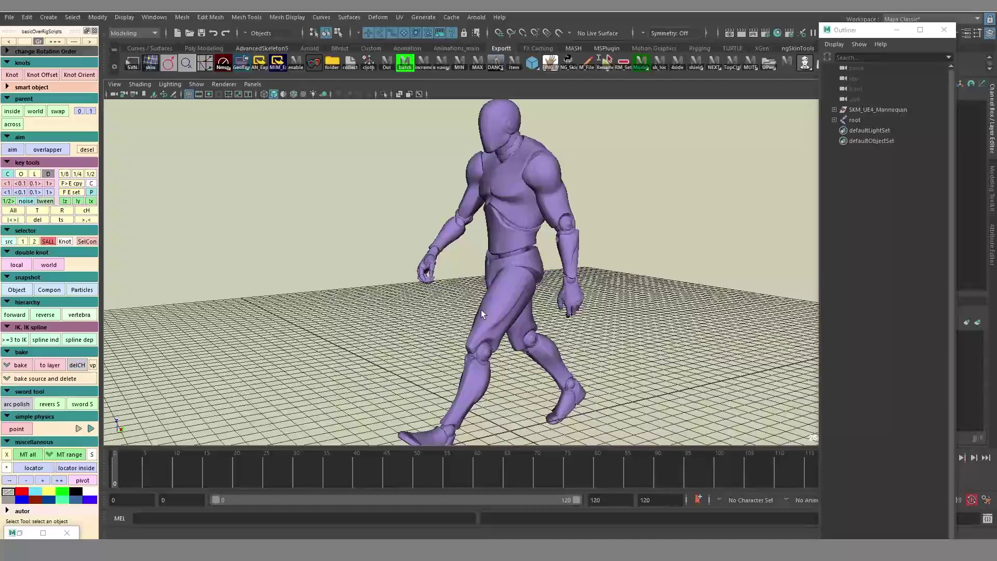
pyautogui.keyDown('alt'); pyautogui.moveTo(481, 310); pyautogui.dragTo(471, 260, button='right'); pyautogui.keyUp('alt')
pyautogui.moveTo(415, 253)
pyautogui.keyDown('alt'); pyautogui.mouseDown()
pyautogui.moveTo(481, 251)
pyautogui.moveTo(475, 274)
pyautogui.moveTo(486, 279)
pyautogui.mouseUp(); pyautogui.keyUp('alt')
pyautogui.hotkey('alt', 'x')
pyautogui.hotkey('alt', 'j')
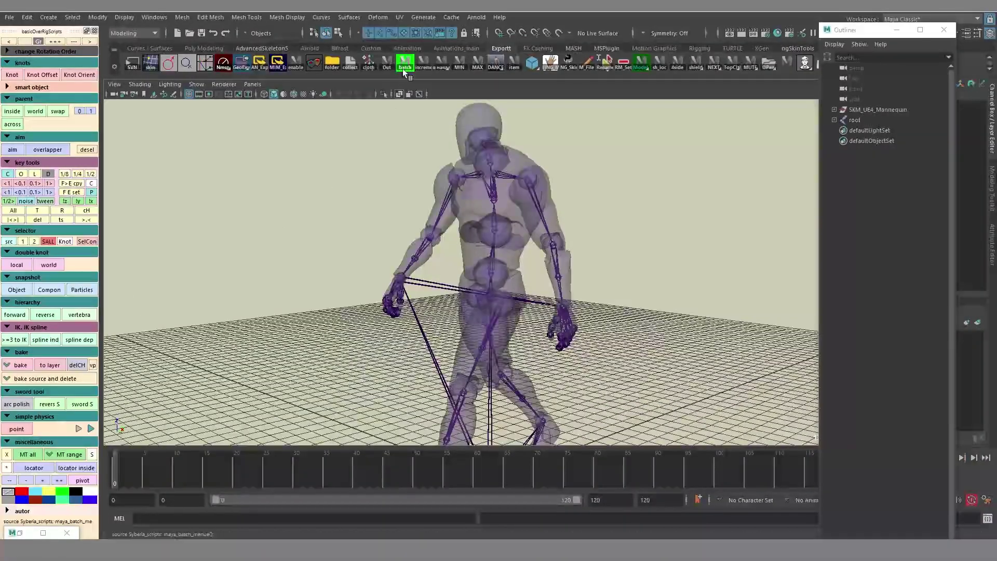
pyautogui.click(84, 314)
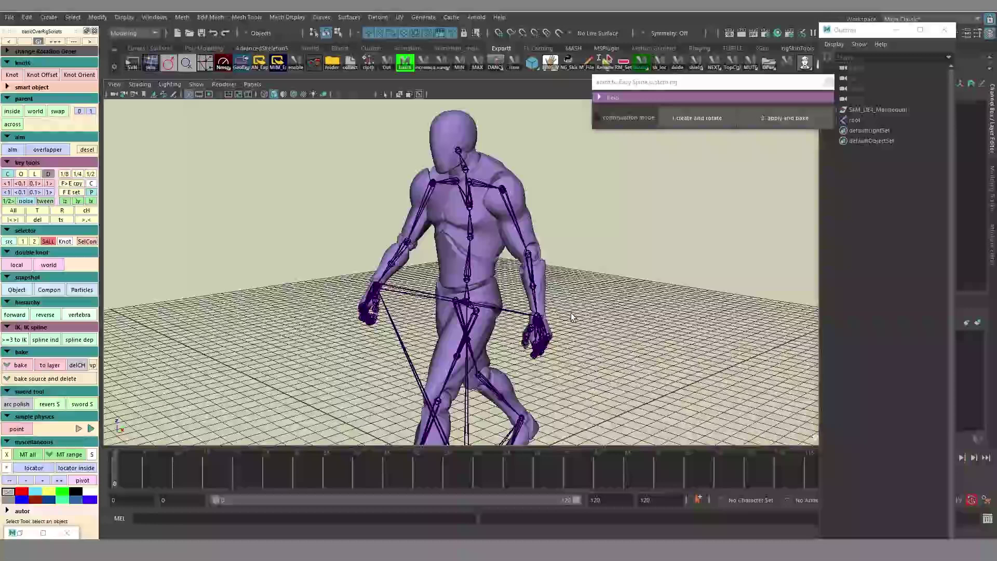
# Create the Easy Spine controls from the pelvis joint and the three spine joints, selected in order from the hips upward
pyautogui.keyDown('alt'); pyautogui.moveTo(571, 316); pyautogui.dragTo(681, 309, button='right'); pyautogui.keyUp('alt')
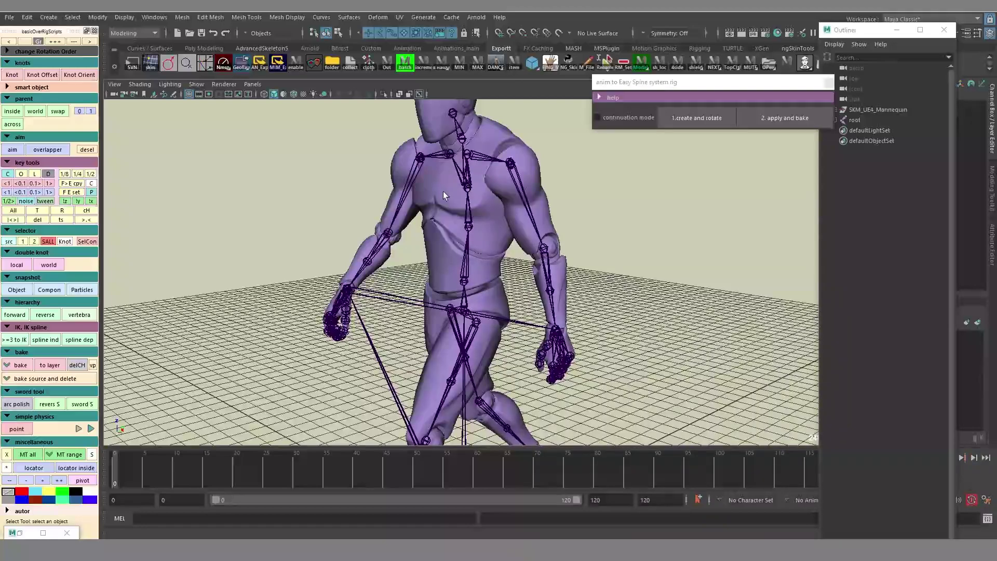
pyautogui.keyDown('alt'); pyautogui.moveTo(444, 195); pyautogui.dragTo(571, 322); pyautogui.keyUp('alt')
pyautogui.keyDown('alt'); pyautogui.moveTo(571, 322); pyautogui.dragTo(593, 355, button='right'); pyautogui.keyUp('alt')
pyautogui.keyDown('alt'); pyautogui.moveTo(593, 354); pyautogui.dragTo(487, 350); pyautogui.keyUp('alt')
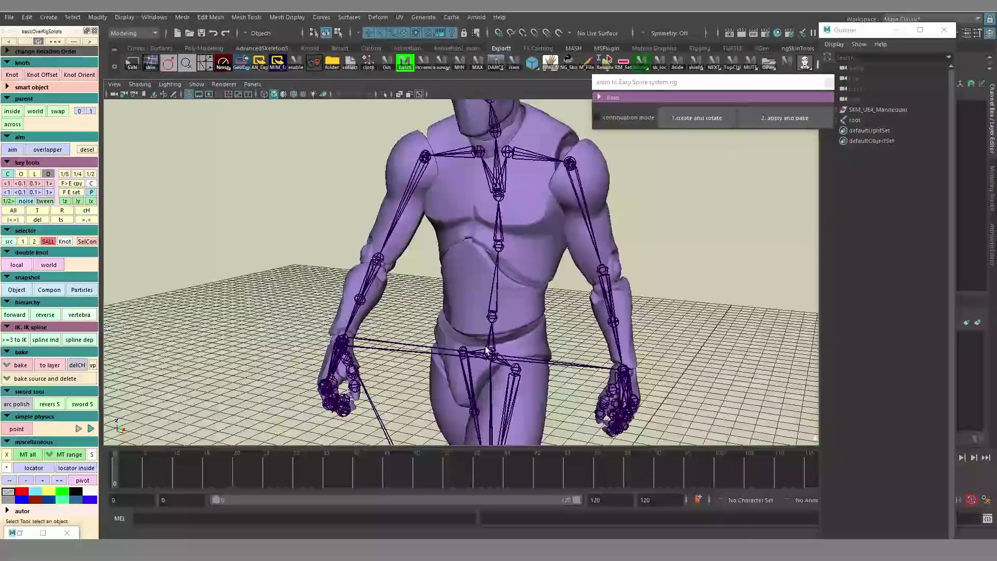
pyautogui.click(496, 354)
pyautogui.keyDown('shift'); pyautogui.click(492, 316); pyautogui.keyUp('shift')
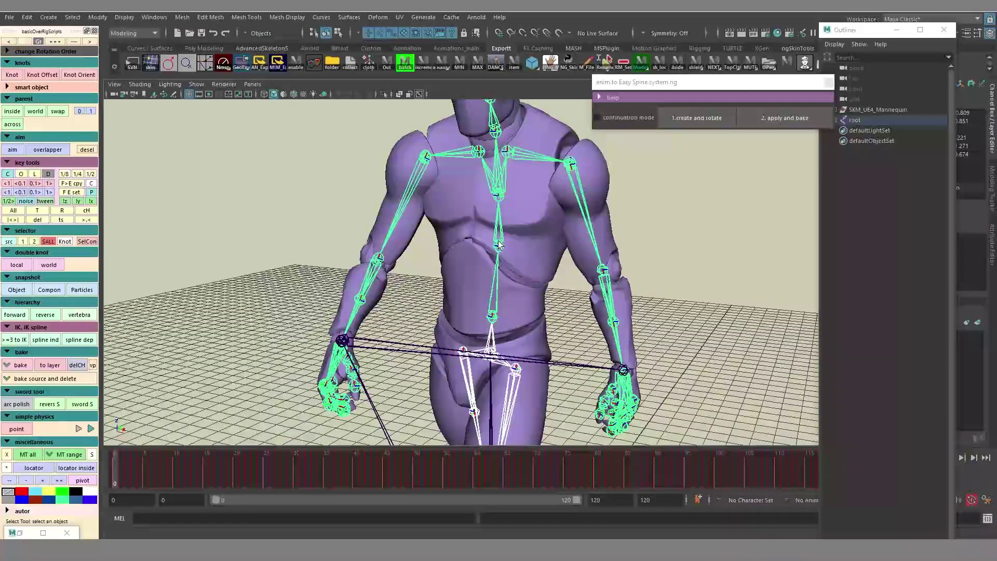
pyautogui.keyDown('shift'); pyautogui.click(499, 246); pyautogui.keyUp('shift')
pyautogui.keyDown('shift'); pyautogui.click(498, 196); pyautogui.keyUp('shift')
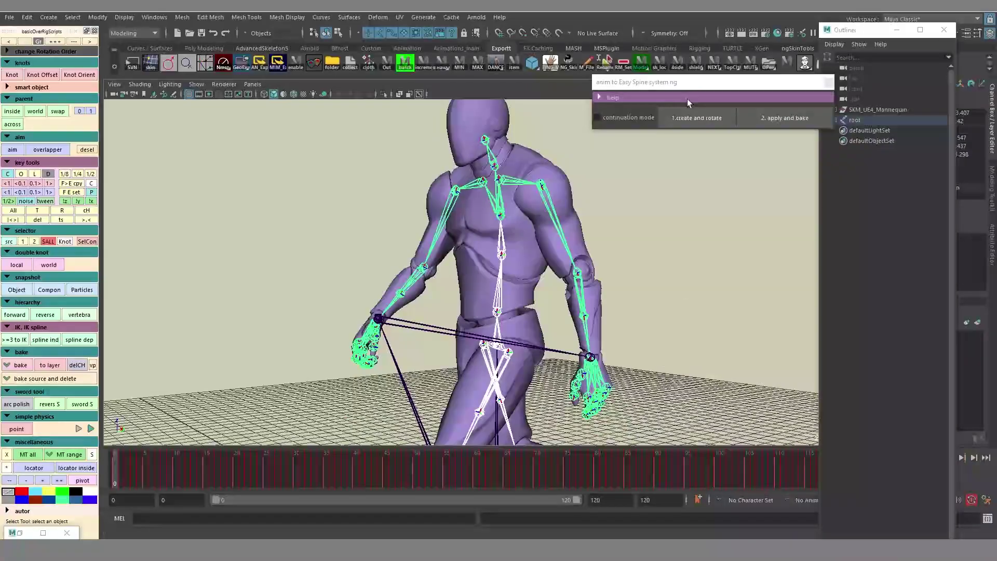
pyautogui.click(690, 119)
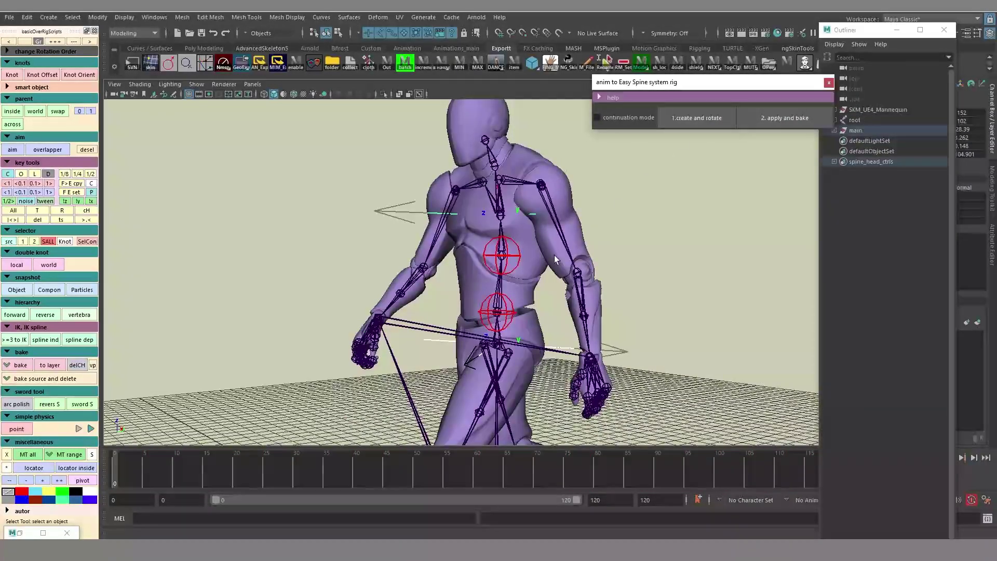
# Rotate the pelvis guide control so its arrow points straight forward from the hips
pyautogui.keyDown('alt'); pyautogui.moveTo(553, 254); pyautogui.dragTo(596, 368); pyautogui.keyUp('alt')
pyautogui.click(542, 345)
pyautogui.press('e')
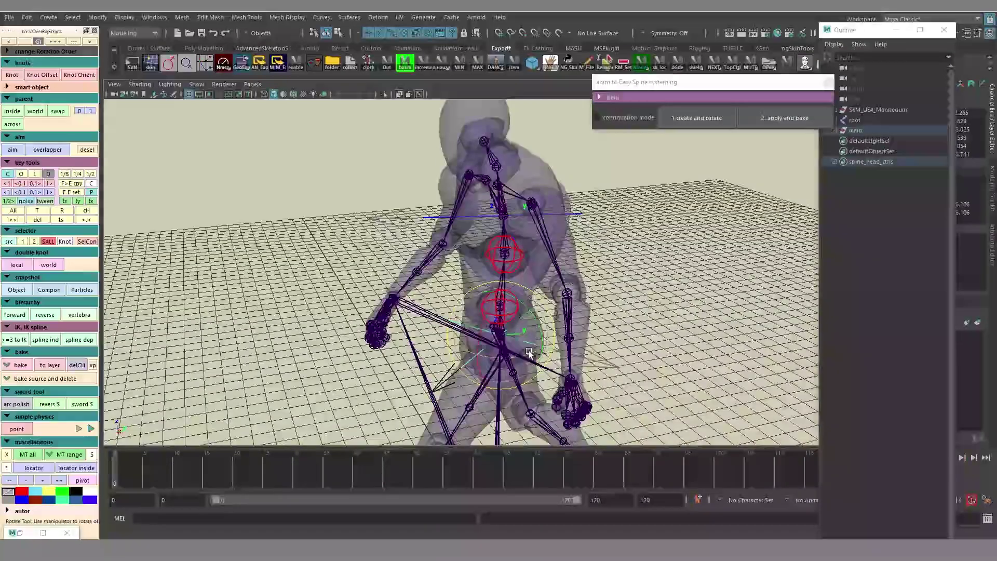
pyautogui.moveTo(528, 357); pyautogui.dragTo(446, 348)
pyautogui.keyDown('alt'); pyautogui.moveTo(616, 373); pyautogui.dragTo(674, 357); pyautogui.keyUp('alt')
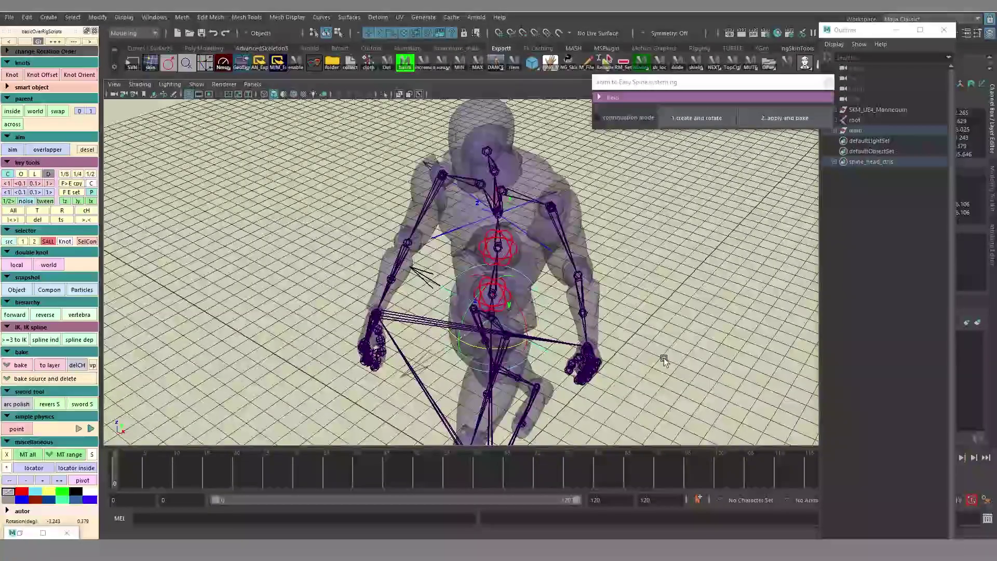
pyautogui.keyDown('alt'); pyautogui.moveTo(661, 356); pyautogui.dragTo(512, 260); pyautogui.keyUp('alt')
# Align the chest guide control with the direction the chest faces, and apply and bake the spine rig
pyautogui.scroll(5, 512, 259)
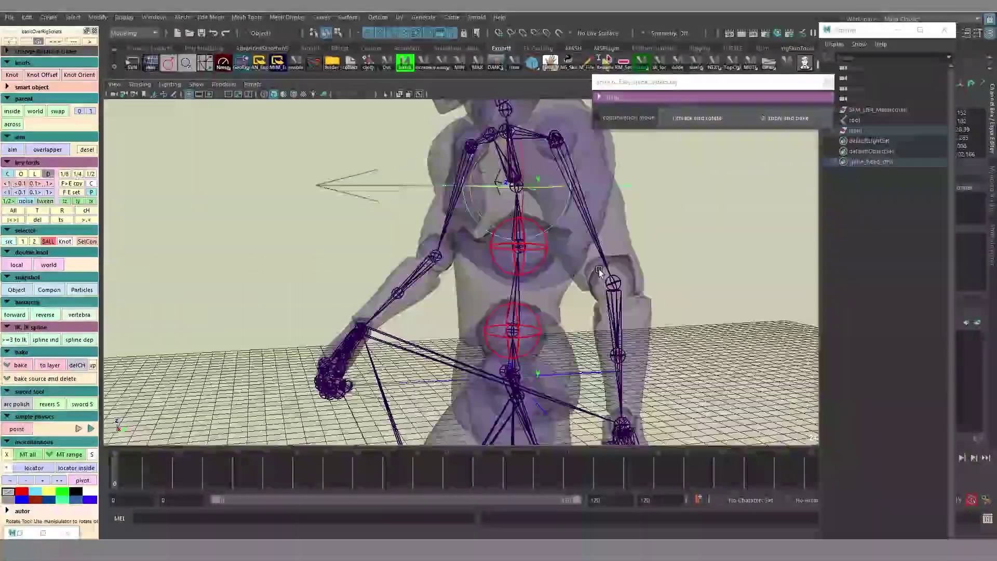
pyautogui.keyDown('alt'); pyautogui.moveTo(649, 185); pyautogui.dragTo(613, 266, button='middle'); pyautogui.keyUp('alt')
pyautogui.keyDown('alt'); pyautogui.moveTo(613, 267); pyautogui.dragTo(475, 288); pyautogui.keyUp('alt')
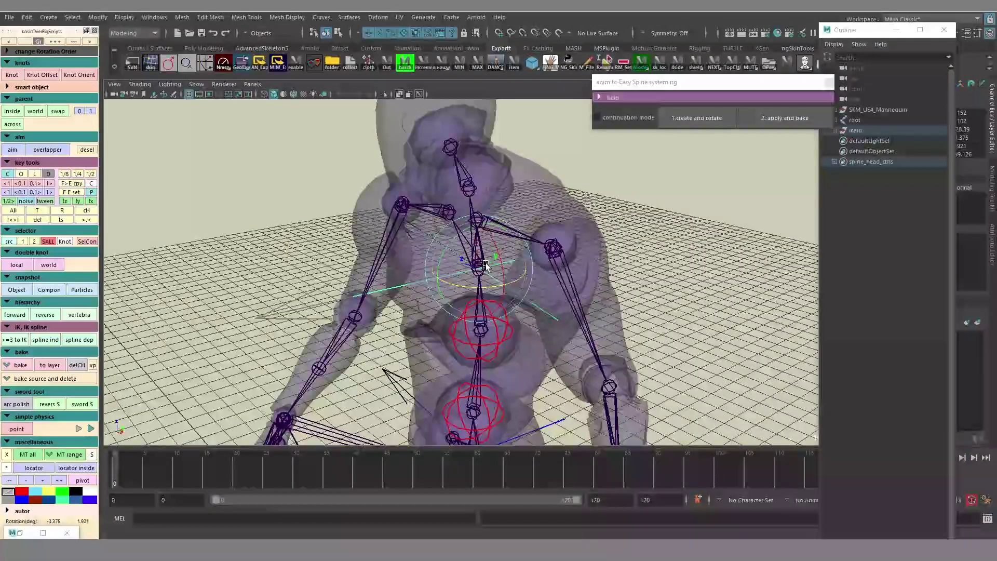
pyautogui.keyDown('alt'); pyautogui.moveTo(477, 264); pyautogui.dragTo(636, 280, button='right'); pyautogui.keyUp('alt')
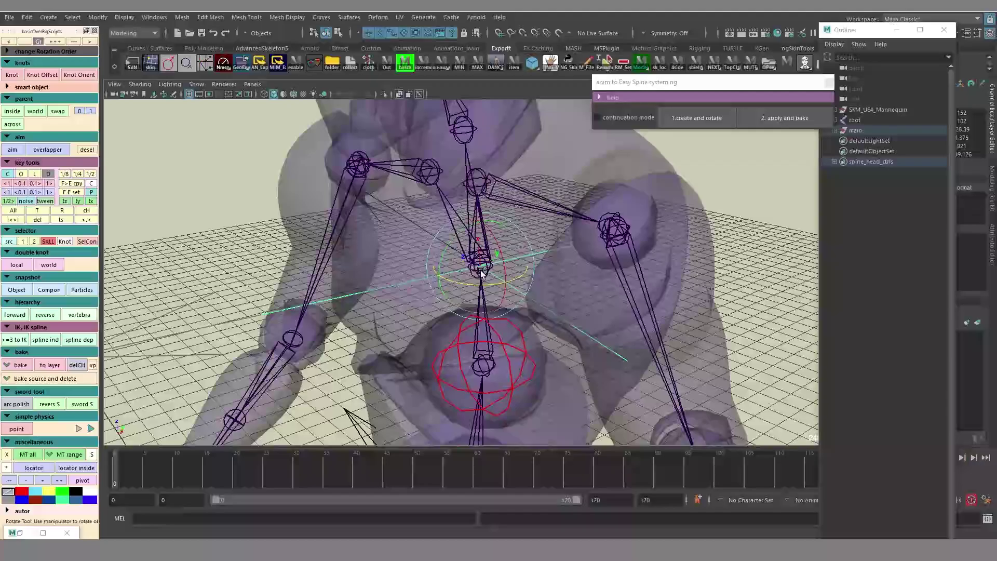
pyautogui.scroll(-5, 480, 271)
pyautogui.keyDown('alt'); pyautogui.moveTo(583, 379); pyautogui.dragTo(581, 308, button='middle'); pyautogui.keyUp('alt')
pyautogui.keyDown('alt'); pyautogui.moveTo(581, 308); pyautogui.dragTo(457, 233); pyautogui.keyUp('alt')
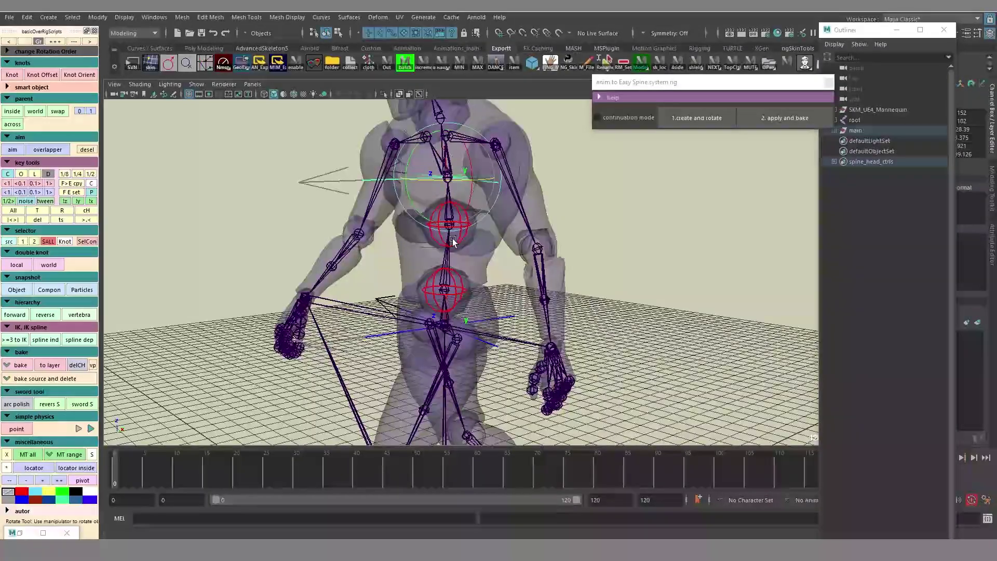
pyautogui.click(790, 119)
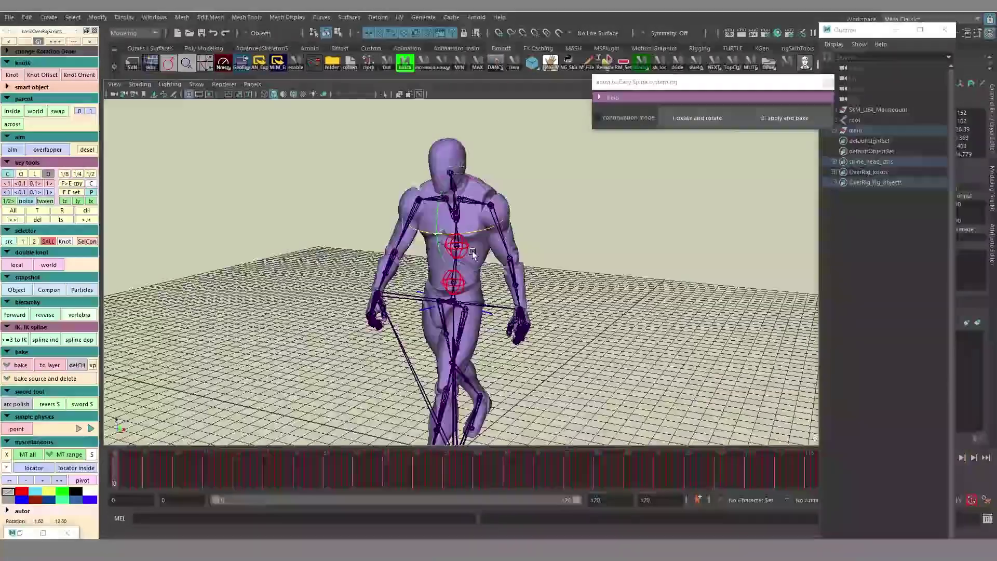
# Test-rotate the chest control, undo the rotation, and scrub the timeline to review the baked spine animation
pyautogui.moveTo(470, 249); pyautogui.dragTo(421, 267)
pyautogui.hotkey('ctrl', 'z')
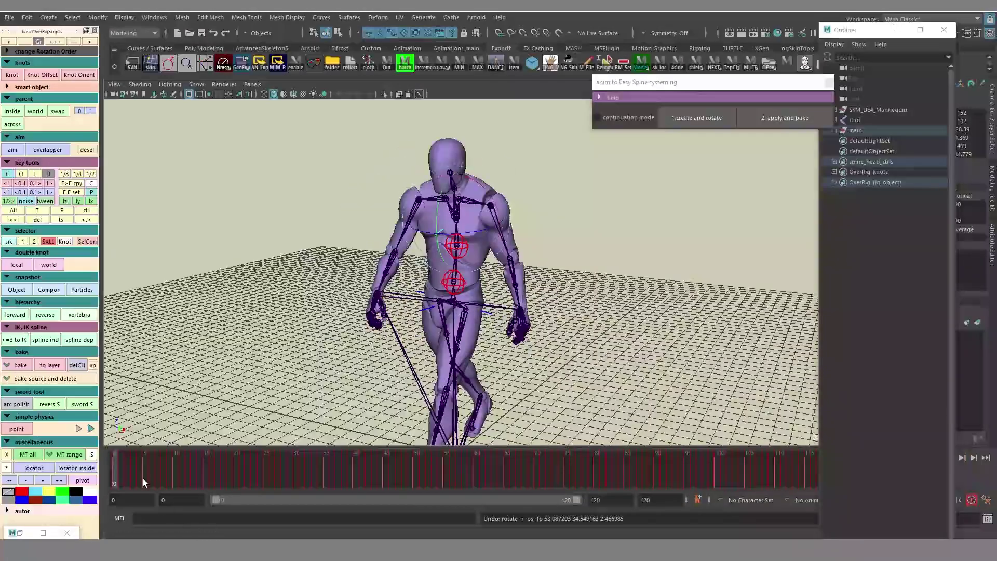
pyautogui.moveTo(143, 479); pyautogui.dragTo(237, 473)
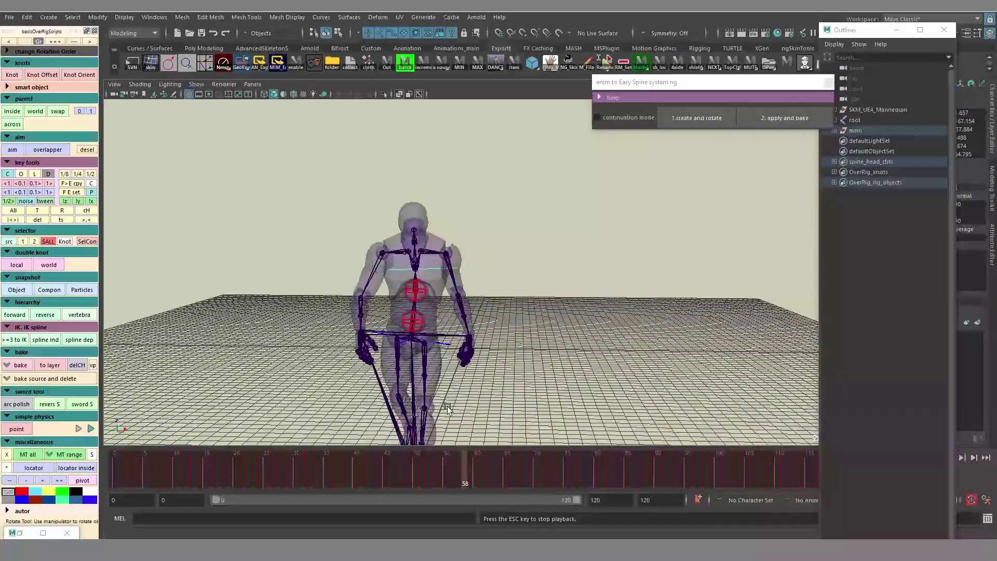
pyautogui.moveTo(367, 461); pyautogui.dragTo(145, 461)
pyautogui.keyDown('alt'); pyautogui.moveTo(493, 385); pyautogui.dragTo(677, 383, button='right'); pyautogui.keyUp('alt')
pyautogui.keyDown('alt'); pyautogui.moveTo(676, 383); pyautogui.dragTo(523, 358); pyautogui.keyUp('alt')
# Enable continuation mode and create neck and head controls from the neck and head joints plus the chest control
pyautogui.keyDown('alt'); pyautogui.moveTo(416, 266); pyautogui.dragTo(549, 407, button='middle'); pyautogui.keyUp('alt')
pyautogui.click(543, 294)
pyautogui.keyDown('alt'); pyautogui.moveTo(549, 407); pyautogui.dragTo(677, 329); pyautogui.keyUp('alt')
pyautogui.keyDown('alt'); pyautogui.moveTo(676, 330); pyautogui.dragTo(579, 300, button='right'); pyautogui.keyUp('alt')
pyautogui.keyDown('alt'); pyautogui.moveTo(578, 301); pyautogui.dragTo(358, 160); pyautogui.keyUp('alt')
pyautogui.press('q')
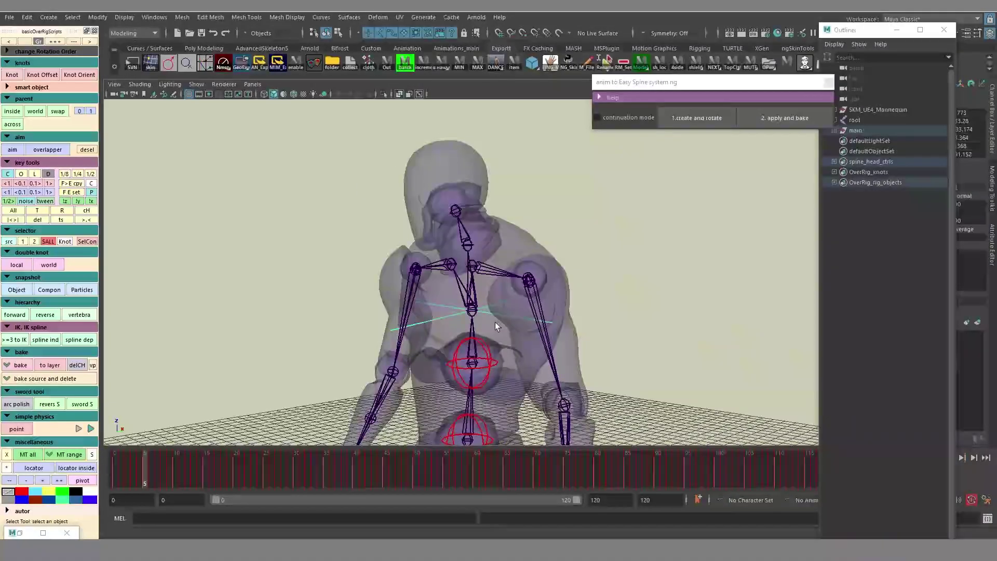
pyautogui.click(457, 226)
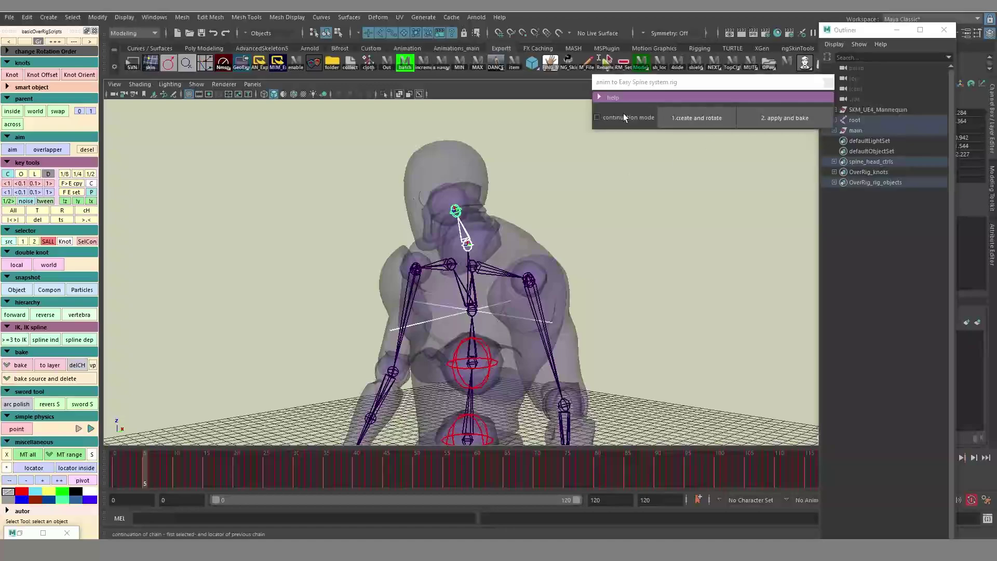
pyautogui.click(597, 117)
pyautogui.click(708, 118)
# Rotate the head guide control to match the face direction, and apply and bake the neck chain
pyautogui.keyDown('alt'); pyautogui.moveTo(533, 238); pyautogui.dragTo(458, 259); pyautogui.keyUp('alt')
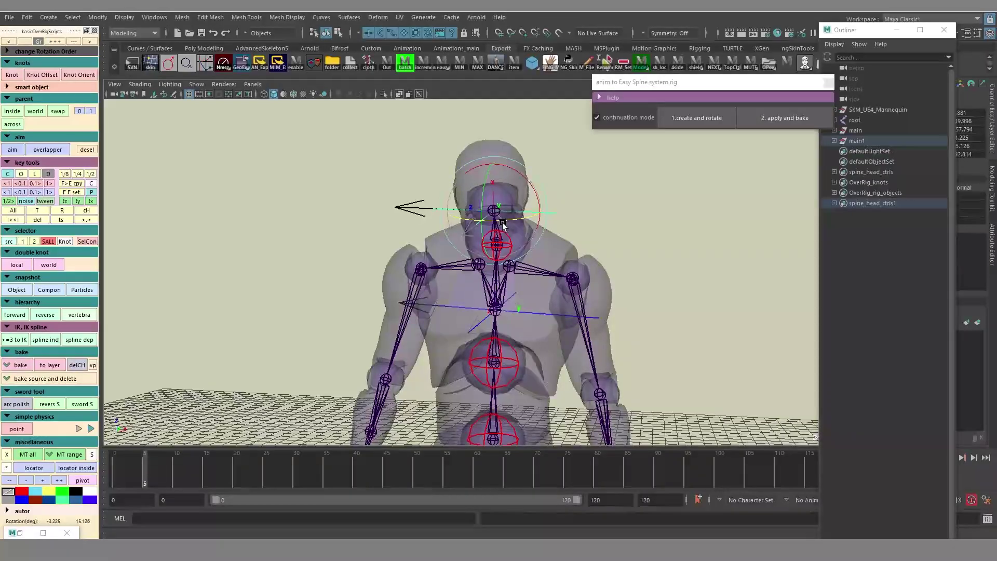
pyautogui.keyDown('alt'); pyautogui.moveTo(502, 224); pyautogui.dragTo(495, 273); pyautogui.keyUp('alt')
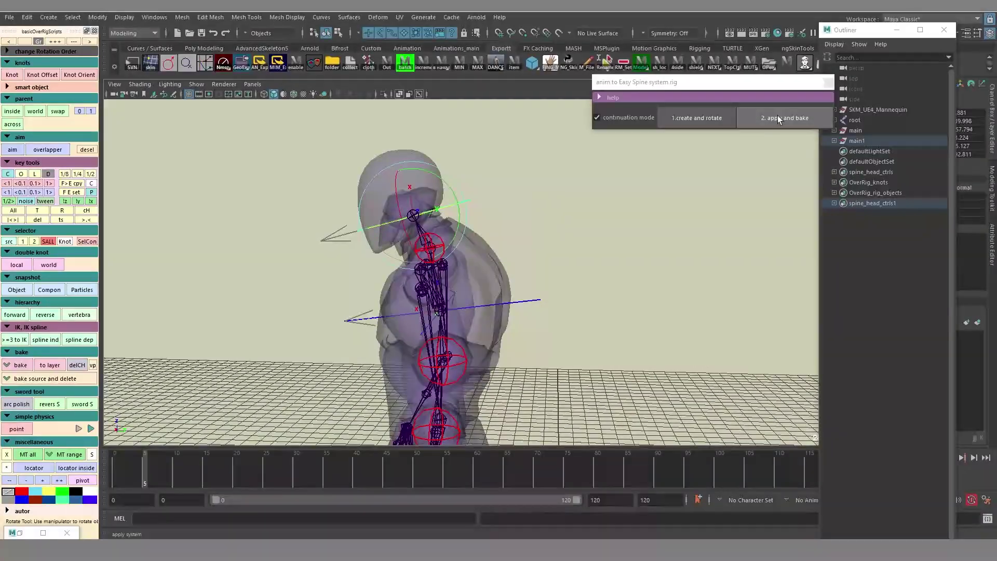
pyautogui.click(777, 117)
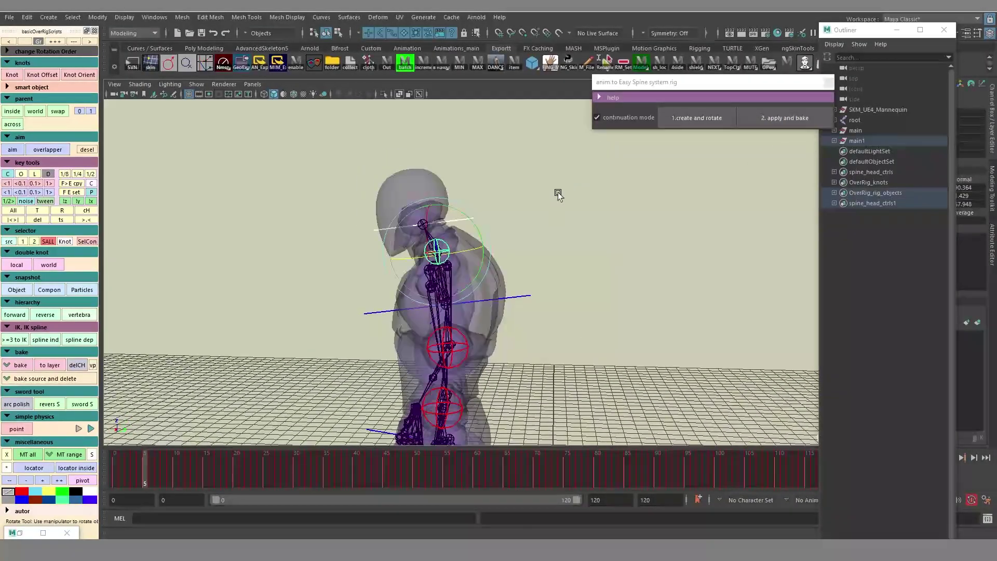
# Select the head control, examine the baked neck and head motion along the timeline, and return to frame 0
pyautogui.click(449, 213)
pyautogui.keyDown('alt'); pyautogui.moveTo(449, 213); pyautogui.dragTo(479, 279); pyautogui.keyUp('alt')
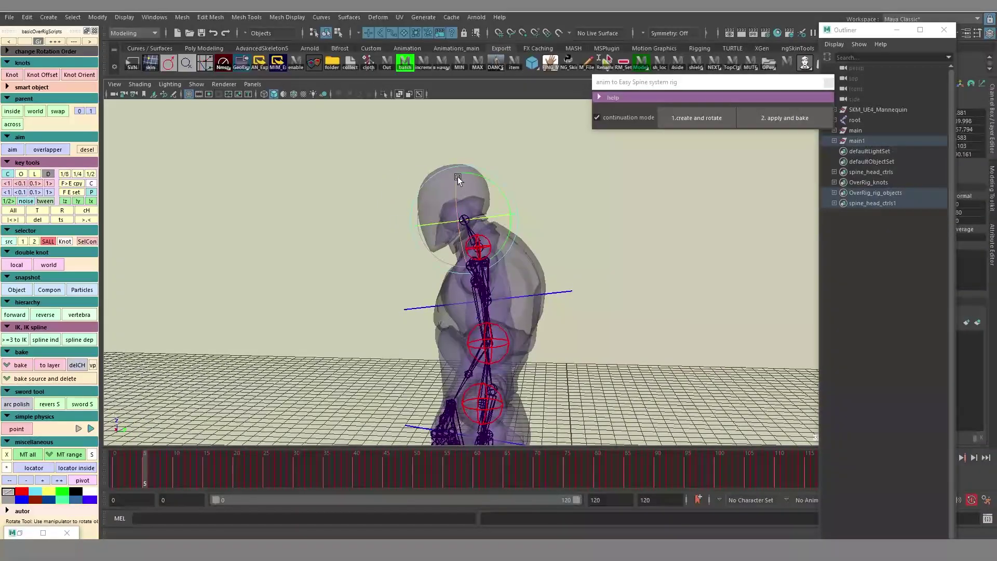
pyautogui.keyDown('alt'); pyautogui.moveTo(463, 218); pyautogui.dragTo(594, 285); pyautogui.keyUp('alt')
pyautogui.keyDown('alt'); pyautogui.moveTo(594, 285); pyautogui.dragTo(491, 270, button='right'); pyautogui.keyUp('alt')
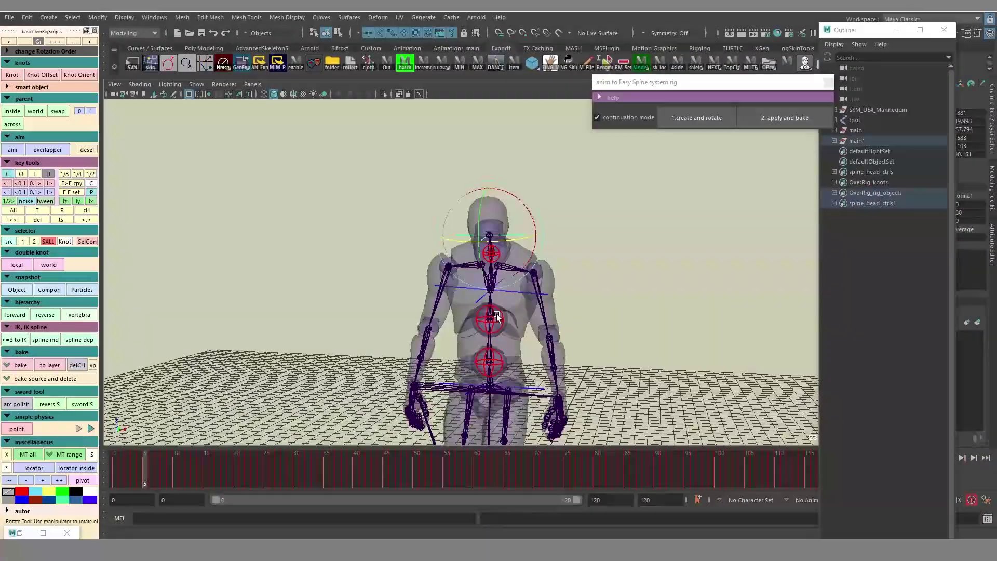
pyautogui.keyDown('alt'); pyautogui.moveTo(491, 270); pyautogui.dragTo(467, 306); pyautogui.keyUp('alt')
pyautogui.keyDown('alt'); pyautogui.moveTo(467, 307); pyautogui.dragTo(278, 279, button='right'); pyautogui.keyUp('alt')
pyautogui.keyDown('alt'); pyautogui.moveTo(278, 279); pyautogui.dragTo(526, 217); pyautogui.keyUp('alt')
pyautogui.press('k')
pyautogui.moveTo(483, 290)
pyautogui.keyDown('alt'); pyautogui.mouseDown()
pyautogui.moveTo(535, 302)
pyautogui.moveTo(481, 303)
pyautogui.mouseUp(); pyautogui.keyUp('alt')
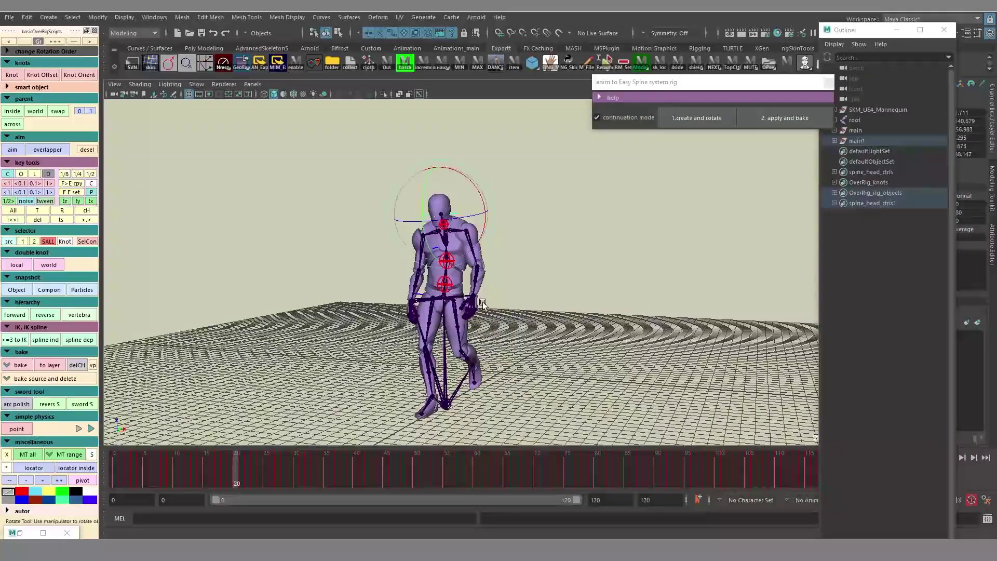
pyautogui.click(114, 465)
# Build an IK setup for the left leg from its thigh, calf and foot joints
pyautogui.keyDown('alt'); pyautogui.moveTo(488, 281); pyautogui.dragTo(611, 272, button='right'); pyautogui.keyUp('alt')
pyautogui.keyDown('alt'); pyautogui.moveTo(612, 272); pyautogui.dragTo(510, 276); pyautogui.keyUp('alt')
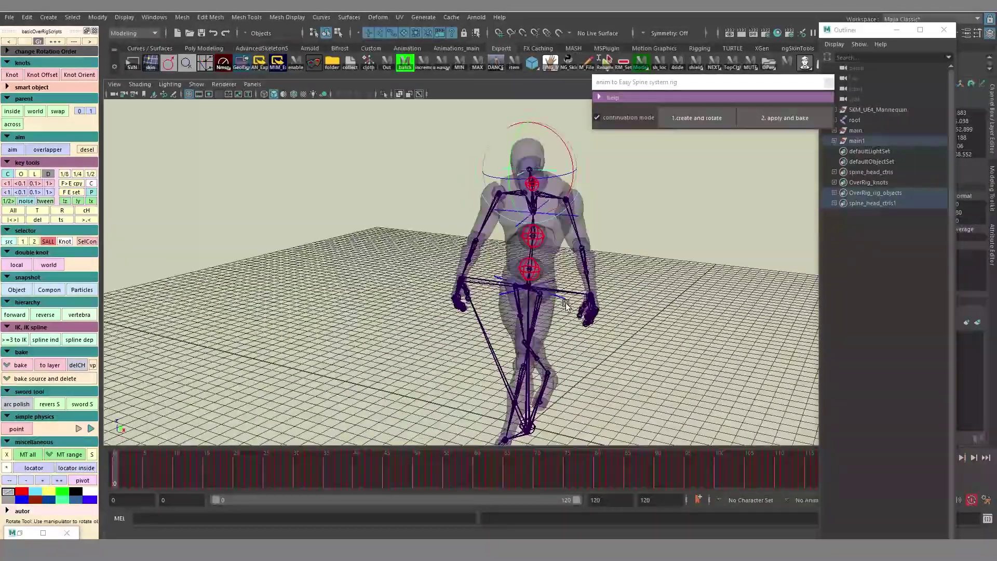
pyautogui.keyDown('alt'); pyautogui.moveTo(510, 275); pyautogui.dragTo(513, 313, button='middle'); pyautogui.keyUp('alt')
pyautogui.keyDown('alt'); pyautogui.moveTo(513, 312); pyautogui.dragTo(585, 301); pyautogui.keyUp('alt')
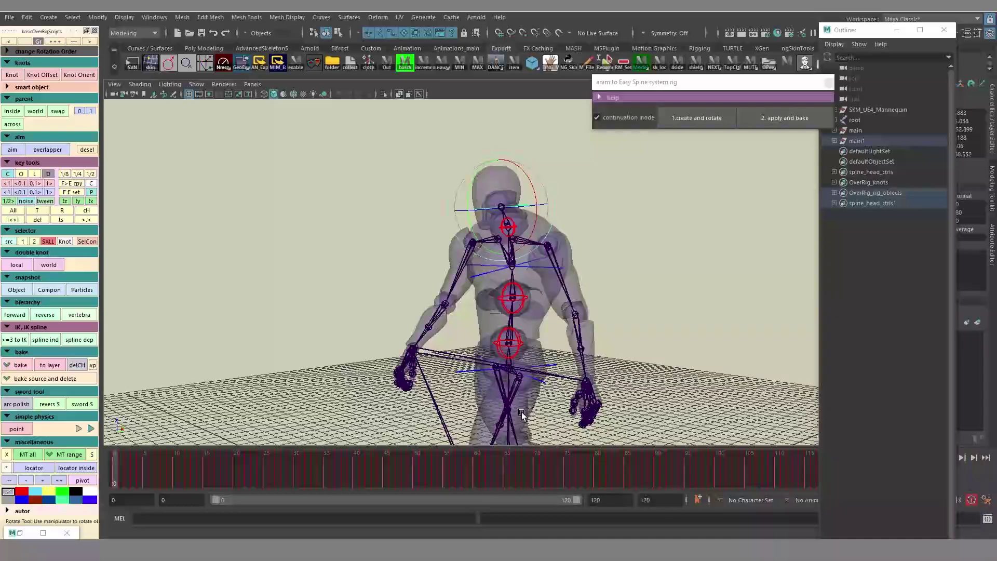
pyautogui.keyDown('alt'); pyautogui.moveTo(569, 323); pyautogui.dragTo(581, 203, button='middle'); pyautogui.keyUp('alt')
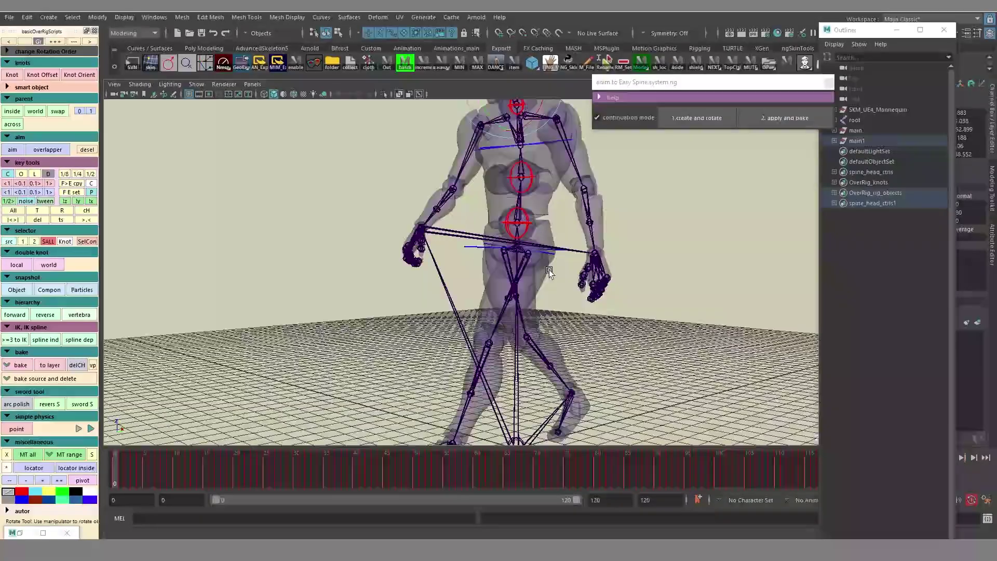
pyautogui.press('q')
pyautogui.click(529, 263)
pyautogui.keyDown('alt'); pyautogui.moveTo(529, 262); pyautogui.dragTo(501, 318); pyautogui.keyUp('alt')
pyautogui.keyDown('shift'); pyautogui.click(486, 341); pyautogui.keyUp('shift')
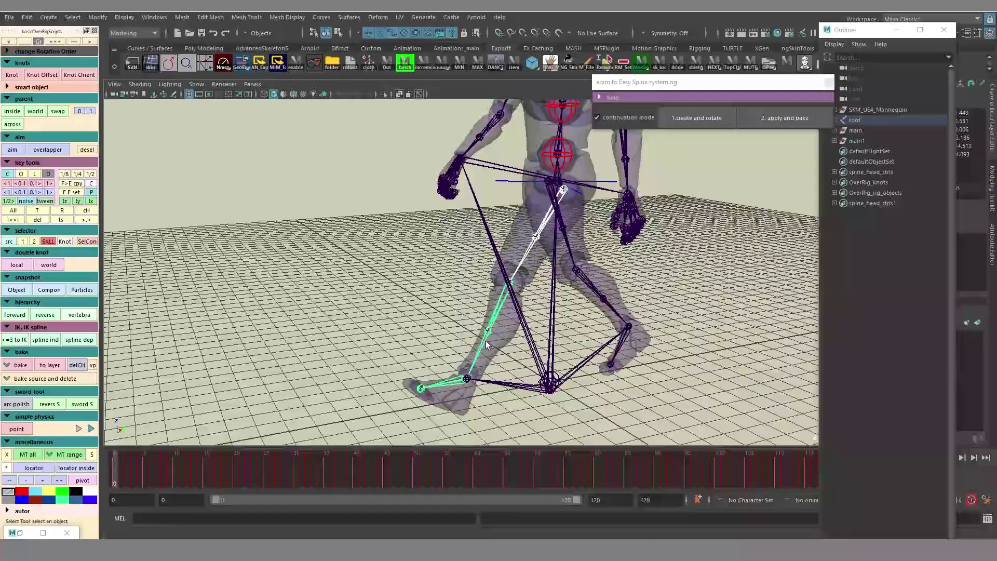
pyautogui.keyDown('shift'); pyautogui.click(448, 387); pyautogui.keyUp('shift')
pyautogui.scroll(-3, 449, 387)
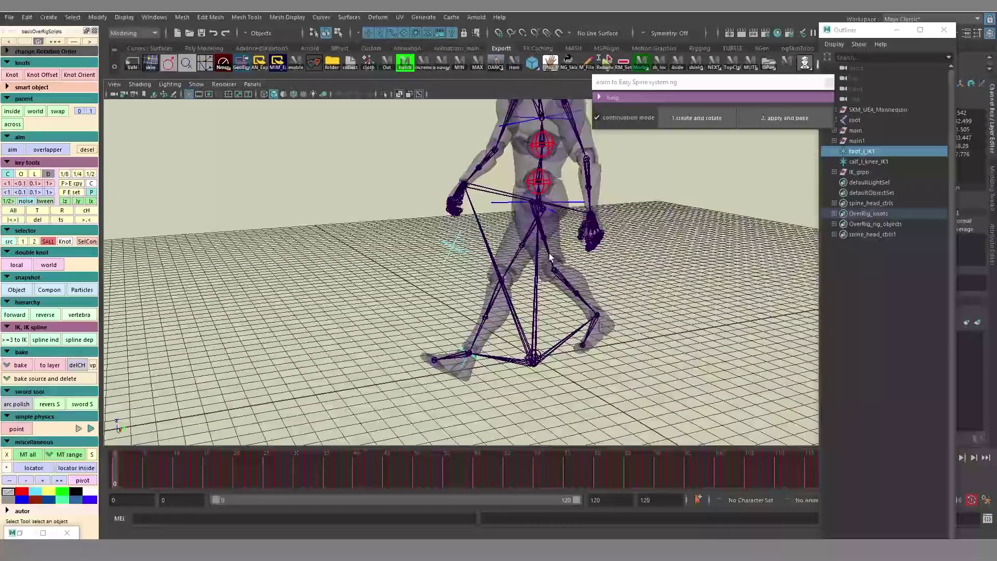
# Build an IK setup for the right leg from its thigh, calf and foot joints
pyautogui.click(554, 269)
pyautogui.keyDown('shift'); pyautogui.click(593, 335); pyautogui.keyUp('shift')
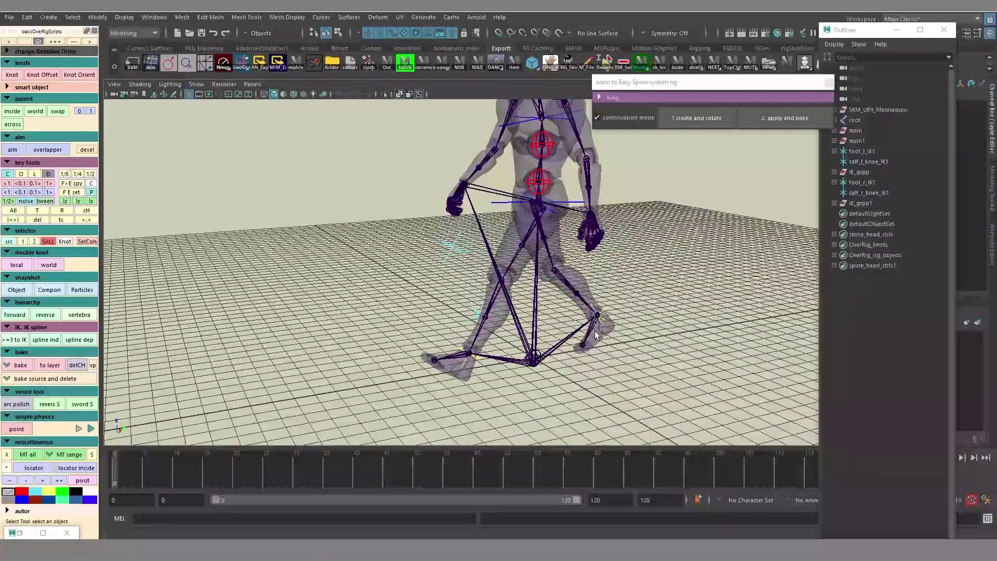
pyautogui.keyDown('alt'); pyautogui.moveTo(452, 228); pyautogui.dragTo(534, 207); pyautogui.keyUp('alt')
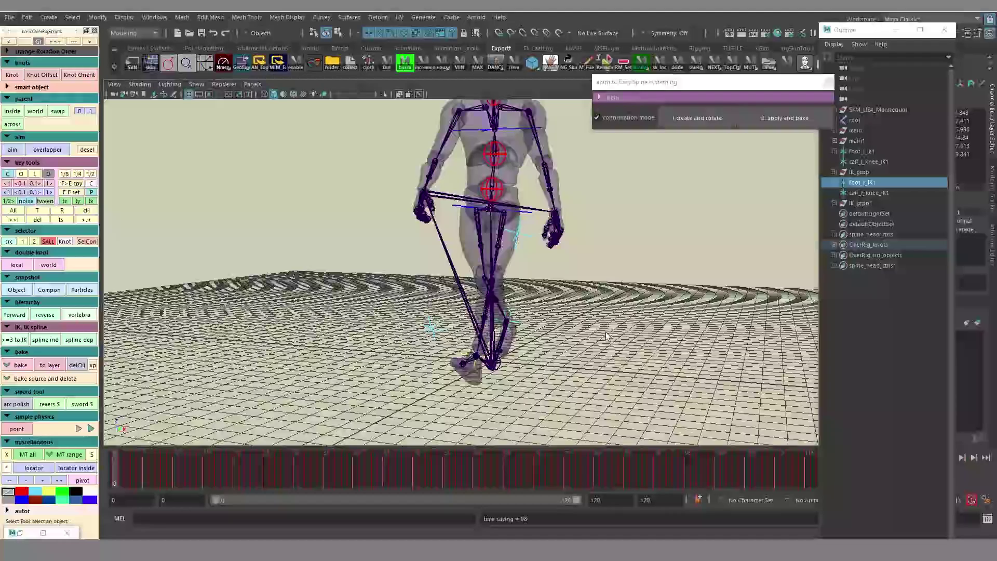
# Select the pelvis control with the Move tool and inspect how the leg IK and knee controls are set up
pyautogui.keyDown('alt'); pyautogui.moveTo(535, 207); pyautogui.dragTo(537, 248, button='middle'); pyautogui.keyUp('alt')
pyautogui.click(530, 252)
pyautogui.press('w')
pyautogui.moveTo(565, 291)
pyautogui.keyDown('alt'); pyautogui.mouseDown(button='middle')
pyautogui.moveTo(607, 264)
pyautogui.moveTo(605, 315)
pyautogui.moveTo(611, 270)
pyautogui.mouseUp(button='middle'); pyautogui.keyUp('alt')
pyautogui.keyDown('alt'); pyautogui.moveTo(605, 305); pyautogui.dragTo(556, 309); pyautogui.keyUp('alt')
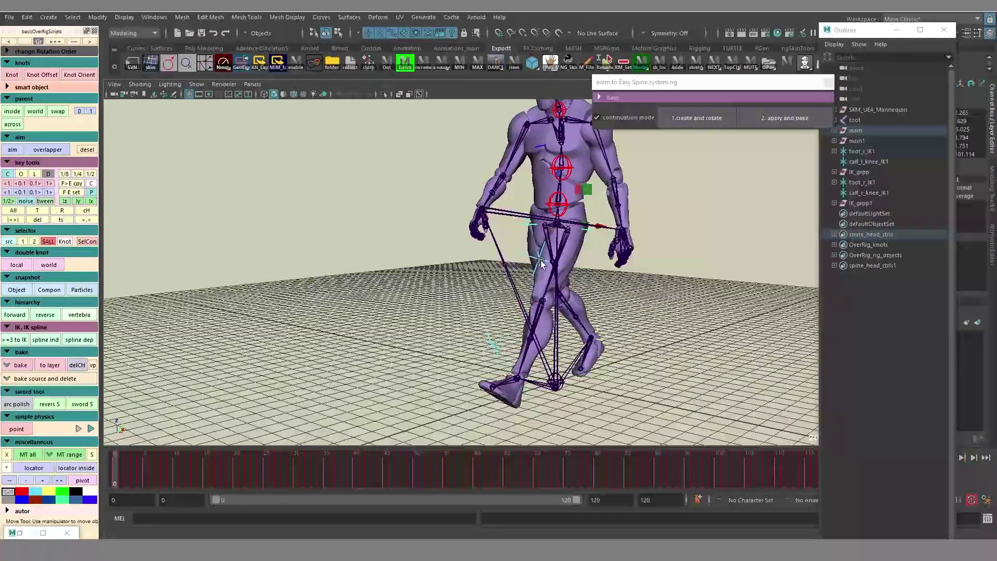
pyautogui.click(541, 260)
pyautogui.keyDown('alt'); pyautogui.moveTo(543, 275); pyautogui.dragTo(592, 303); pyautogui.keyUp('alt')
pyautogui.moveTo(592, 304)
pyautogui.mouseDown(button='middle')
pyautogui.moveTo(546, 307)
pyautogui.moveTo(600, 310)
pyautogui.mouseUp(button='middle')
pyautogui.click(689, 342)
# Turn off the see-through joint display and move the pelvis control down and forward to bend the legs
pyautogui.keyDown('alt'); pyautogui.moveTo(675, 333); pyautogui.dragTo(451, 270); pyautogui.keyUp('alt')
pyautogui.scroll(-2, 485, 313)
pyautogui.click(419, 94)
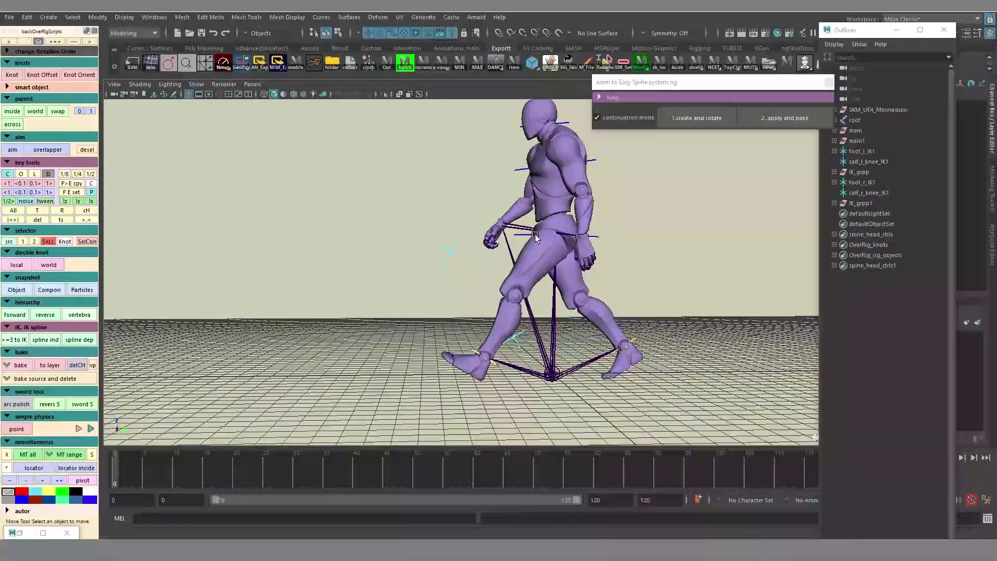
pyautogui.click(532, 235)
pyautogui.moveTo(669, 315); pyautogui.dragTo(679, 323, button='middle')
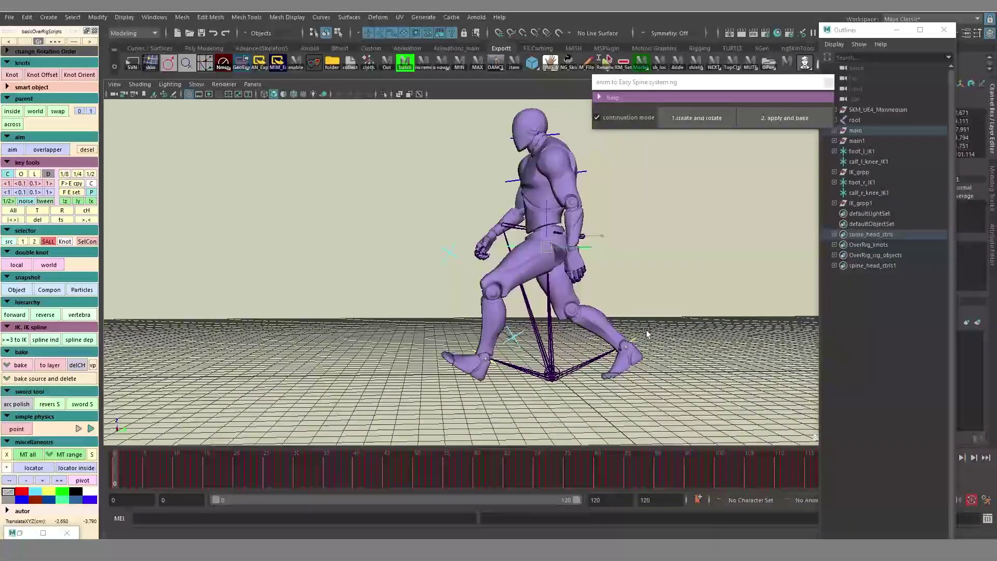
# Review the mannequin's bent-leg walk from a front three-quarter angle across the animation
pyautogui.keyDown('alt'); pyautogui.moveTo(621, 331); pyautogui.dragTo(634, 352); pyautogui.keyUp('alt')
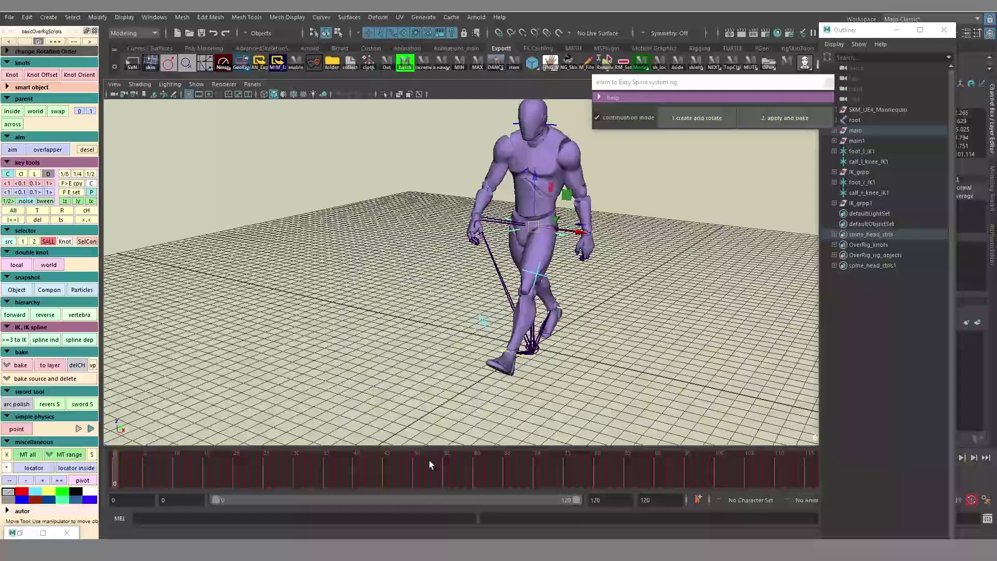
pyautogui.moveTo(148, 470); pyautogui.dragTo(233, 470)
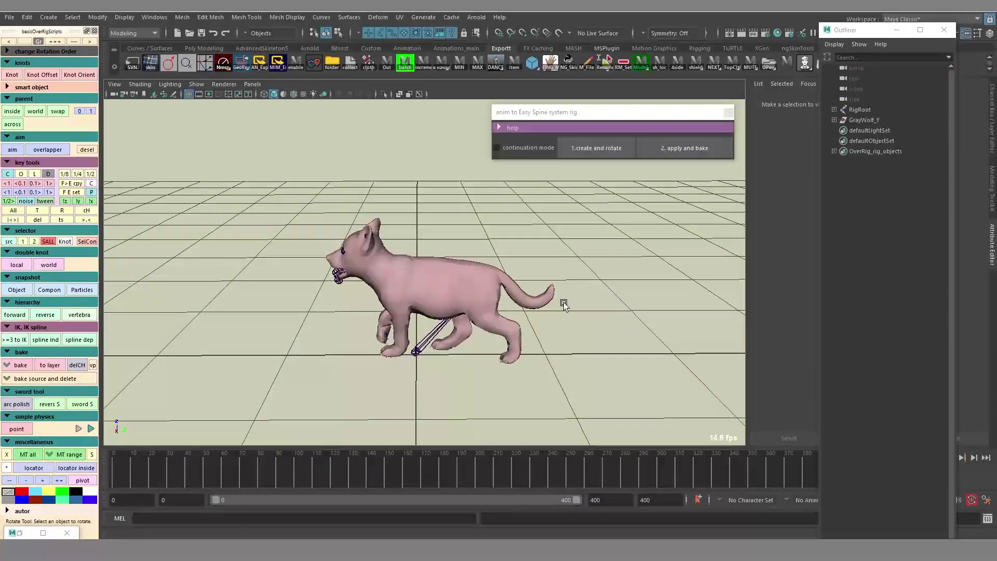
# Review the wolf's walk animation from several angles, both on the original skeleton and with the spine and leg controls
pyautogui.keyDown('alt'); pyautogui.moveTo(481, 347); pyautogui.dragTo(299, 361); pyautogui.keyUp('alt')
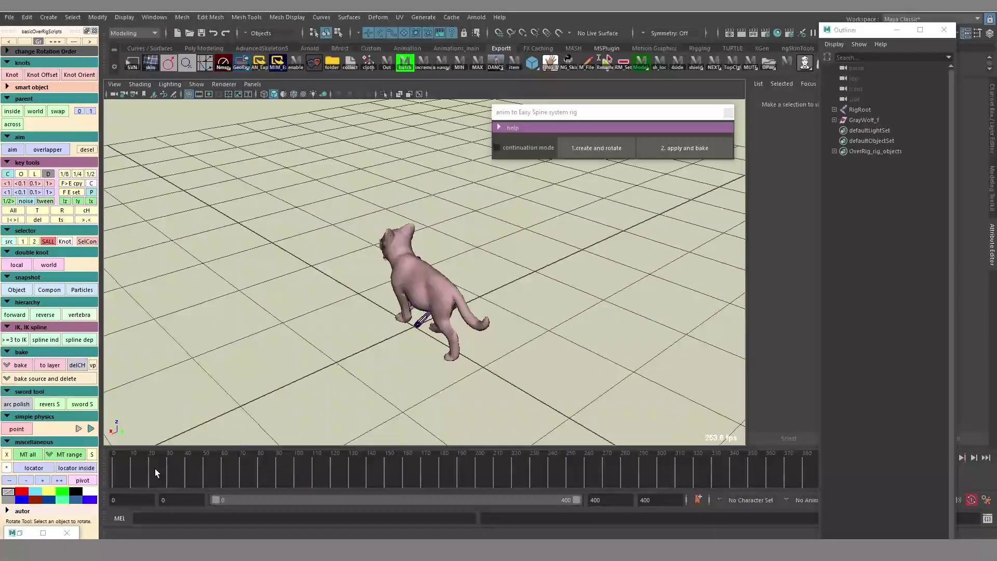
pyautogui.moveTo(126, 468); pyautogui.dragTo(815, 459)
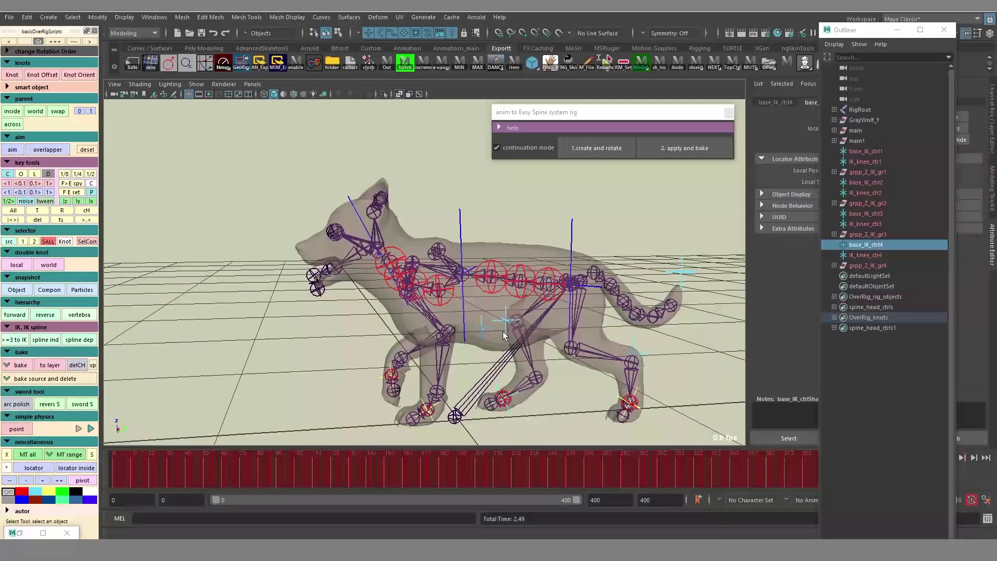
pyautogui.moveTo(164, 469); pyautogui.dragTo(298, 469)
pyautogui.keyDown('alt'); pyautogui.moveTo(291, 364); pyautogui.dragTo(239, 353, button='right'); pyautogui.keyUp('alt')
pyautogui.keyDown('alt'); pyautogui.moveTo(257, 338); pyautogui.dragTo(263, 352, button='middle'); pyautogui.keyUp('alt')
pyautogui.moveTo(263, 452); pyautogui.dragTo(425, 401)
pyautogui.keyDown('alt'); pyautogui.moveTo(425, 401); pyautogui.dragTo(498, 410, button='middle'); pyautogui.keyUp('alt')
pyautogui.keyDown('alt'); pyautogui.moveTo(410, 363); pyautogui.dragTo(400, 332, button='right'); pyautogui.keyUp('alt')
pyautogui.keyDown('alt'); pyautogui.moveTo(400, 332); pyautogui.dragTo(385, 322); pyautogui.keyUp('alt')
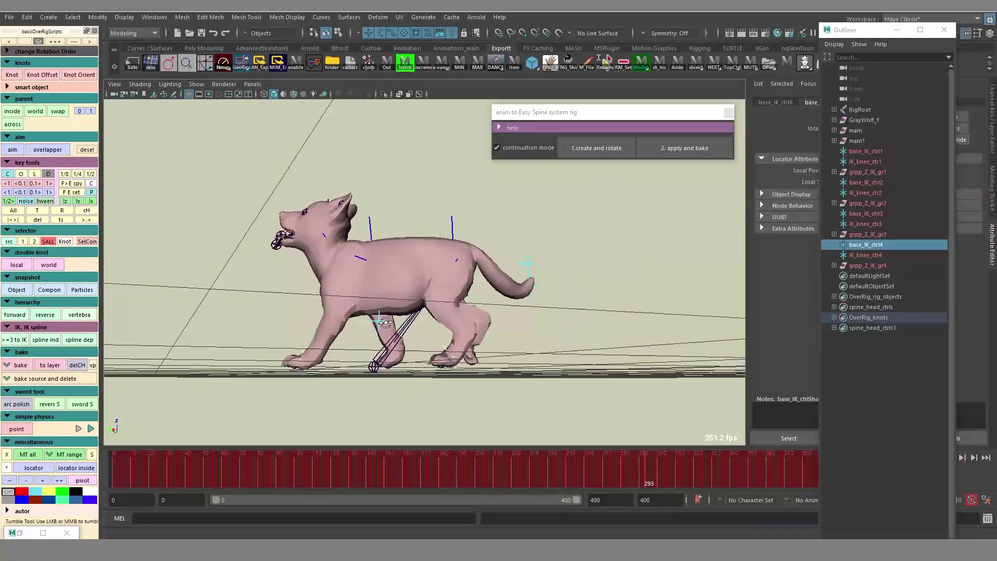
# Try rotating the wolf's selected chest and pelvis controls together, and undo the rotation
pyautogui.moveTo(353, 227); pyautogui.dragTo(470, 259)
pyautogui.hotkey('alt', 'x')
pyautogui.press('e')
pyautogui.keyDown('alt'); pyautogui.moveTo(586, 317); pyautogui.dragTo(590, 330); pyautogui.keyUp('alt')
pyautogui.moveTo(590, 330)
pyautogui.mouseDown(button='middle')
pyautogui.moveTo(603, 336)
pyautogui.moveTo(559, 318)
pyautogui.moveTo(554, 334)
pyautogui.moveTo(613, 341)
pyautogui.moveTo(599, 346)
pyautogui.mouseUp(button='middle')
pyautogui.hotkey('ctrl', 'z')
pyautogui.keyDown('alt'); pyautogui.moveTo(598, 346); pyautogui.dragTo(513, 317); pyautogui.keyUp('alt')
pyautogui.hotkey('alt', 'x')
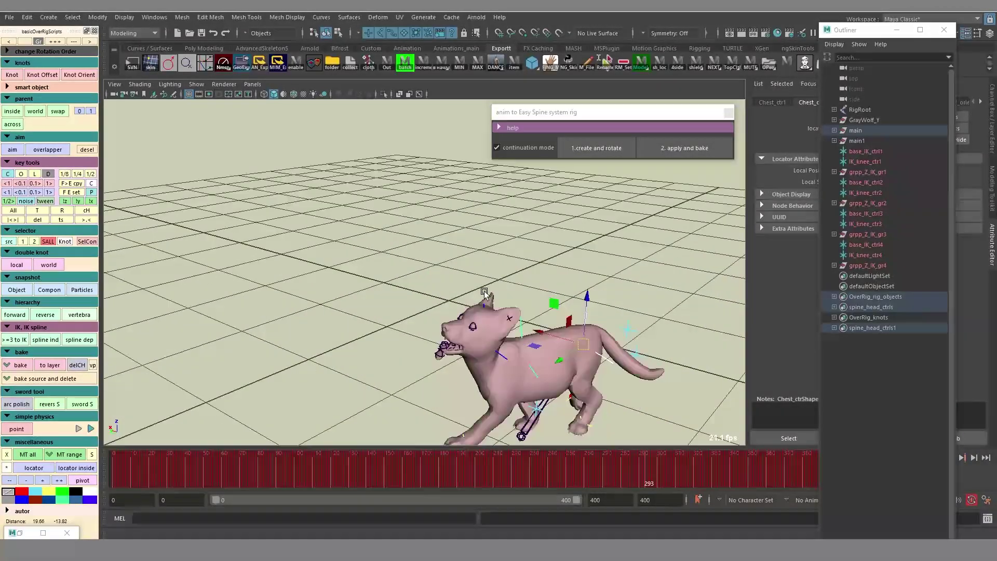
pyautogui.keyDown('alt'); pyautogui.moveTo(513, 317); pyautogui.dragTo(445, 285, button='middle'); pyautogui.keyUp('alt')
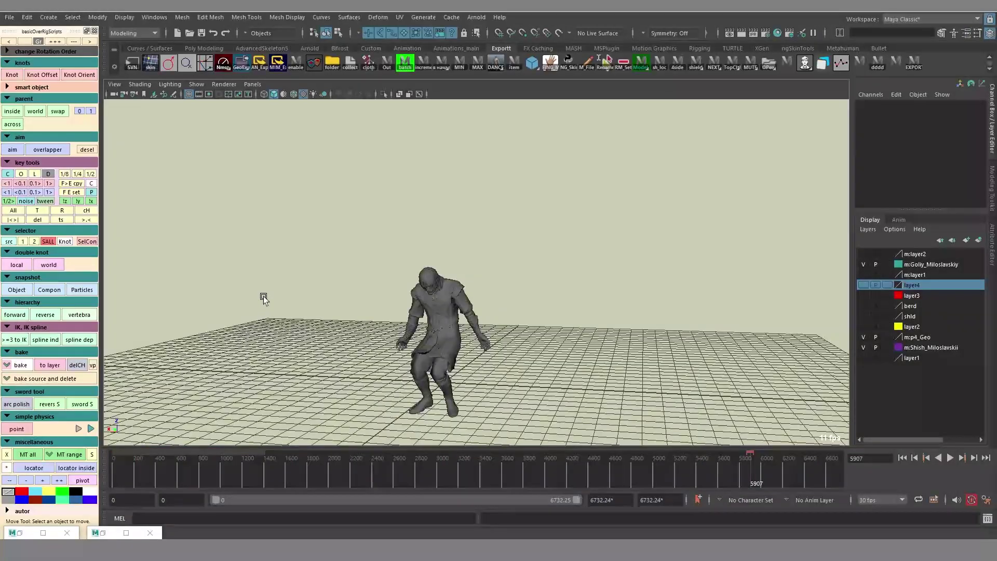
# Frame the timeline bookmark at frame 5907 so that the playback range is limited to its frames
pyautogui.click(7, 365)
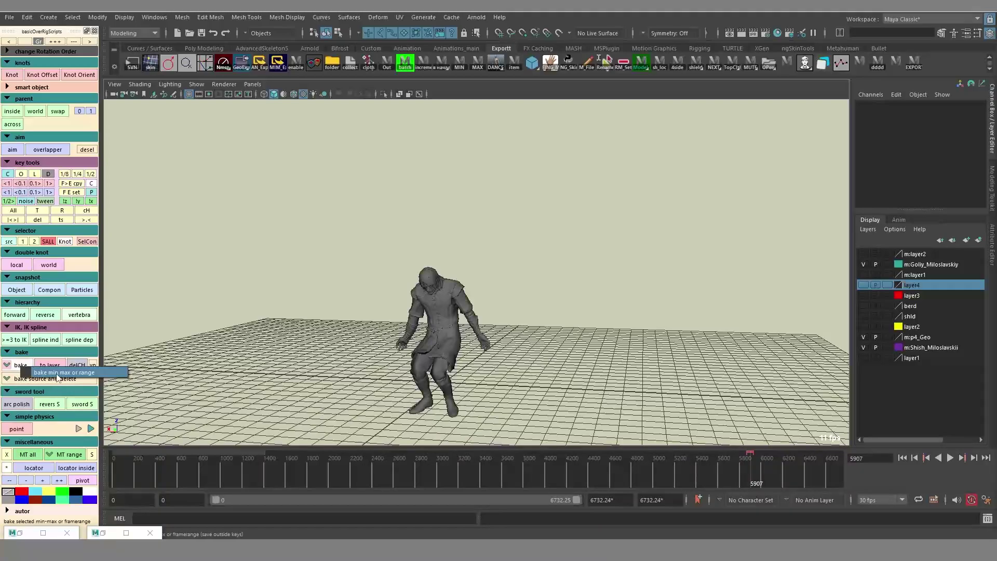
pyautogui.click(749, 457)
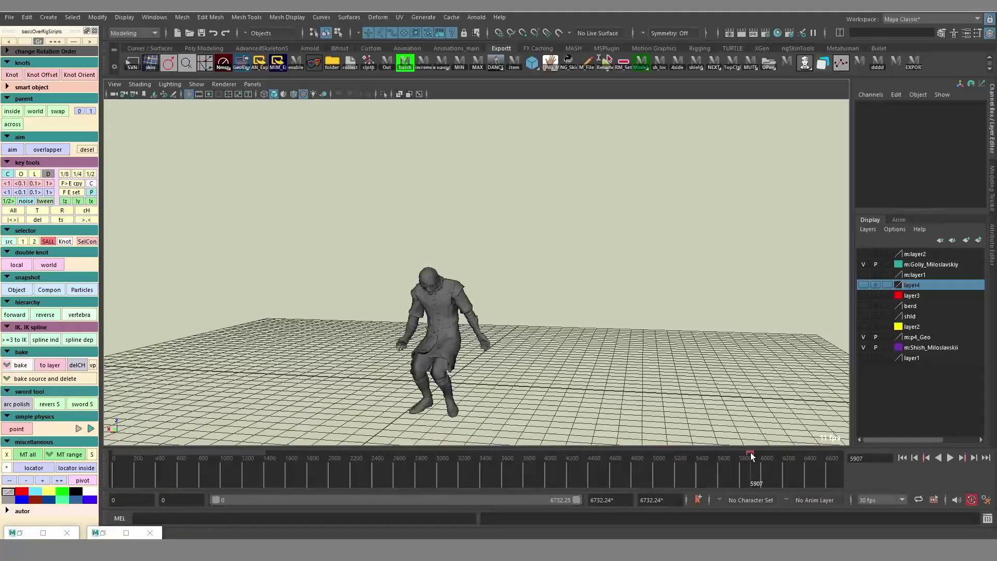
pyautogui.rightClick(751, 455)
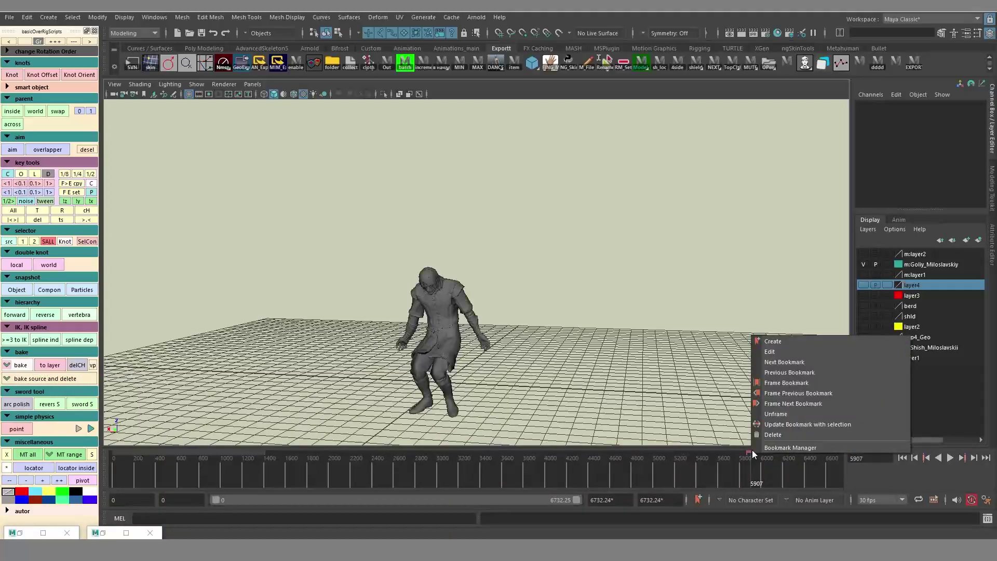
pyautogui.click(788, 382)
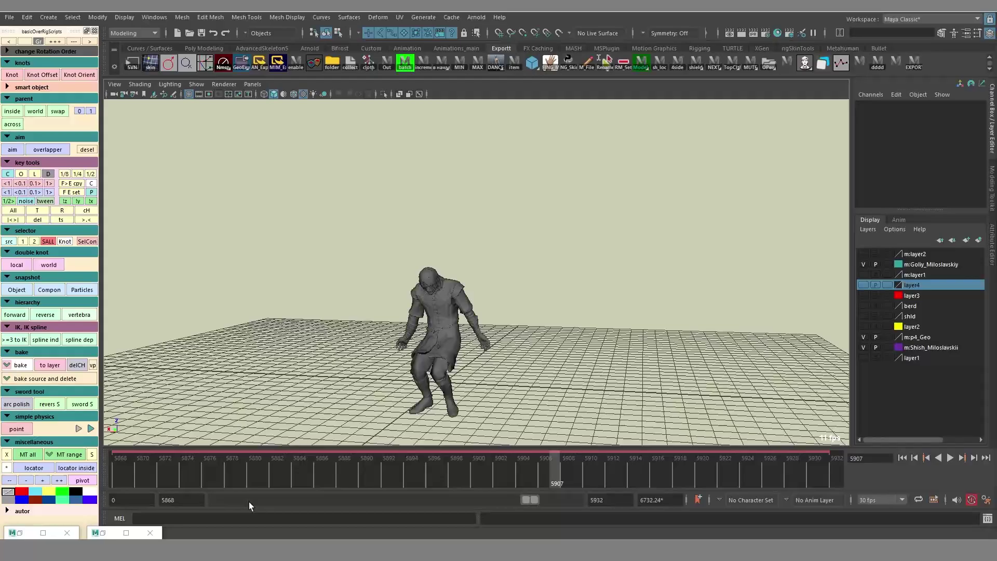
# Review the bearded character's motion over frames 5868 to 5932 and check the scene's end time
pyautogui.keyDown('alt'); pyautogui.moveTo(449, 321); pyautogui.dragTo(399, 335); pyautogui.keyUp('alt')
pyautogui.keyDown('alt'); pyautogui.moveTo(399, 334); pyautogui.dragTo(551, 323, button='middle'); pyautogui.keyUp('alt')
pyautogui.keyDown('alt'); pyautogui.moveTo(551, 323); pyautogui.dragTo(583, 366, button='right'); pyautogui.keyUp('alt')
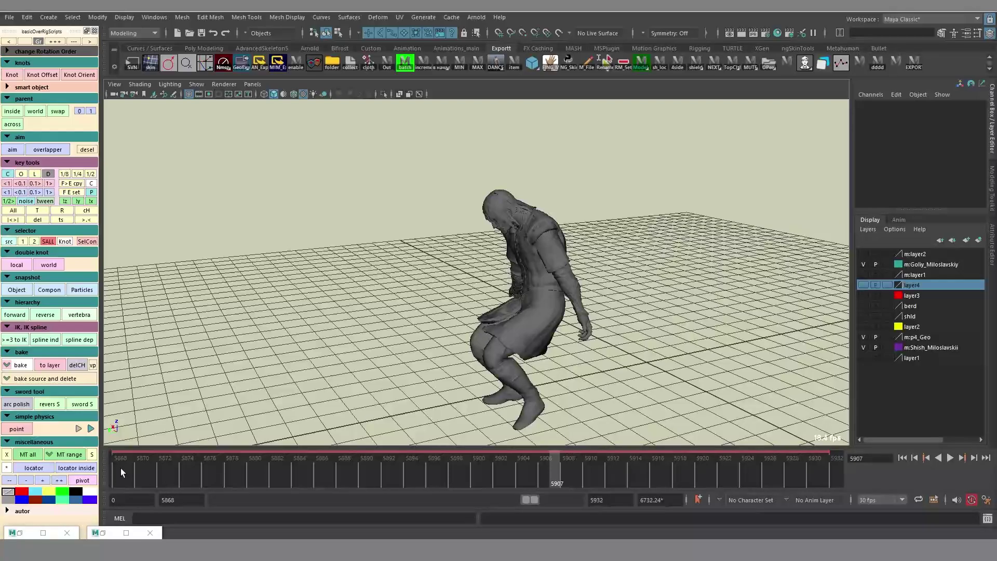
pyautogui.moveTo(121, 468); pyautogui.dragTo(489, 450)
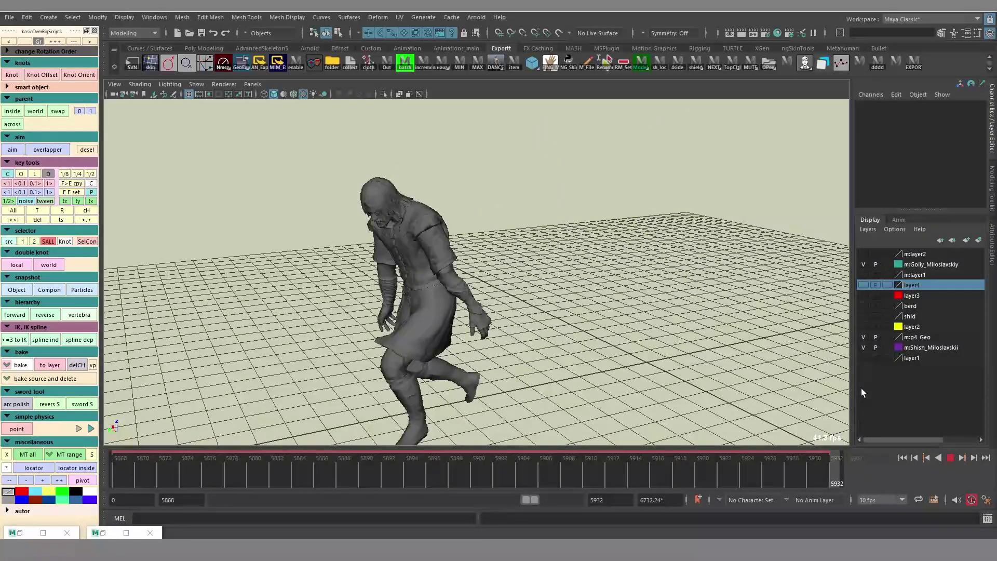
pyautogui.hotkey('alt', 'v')
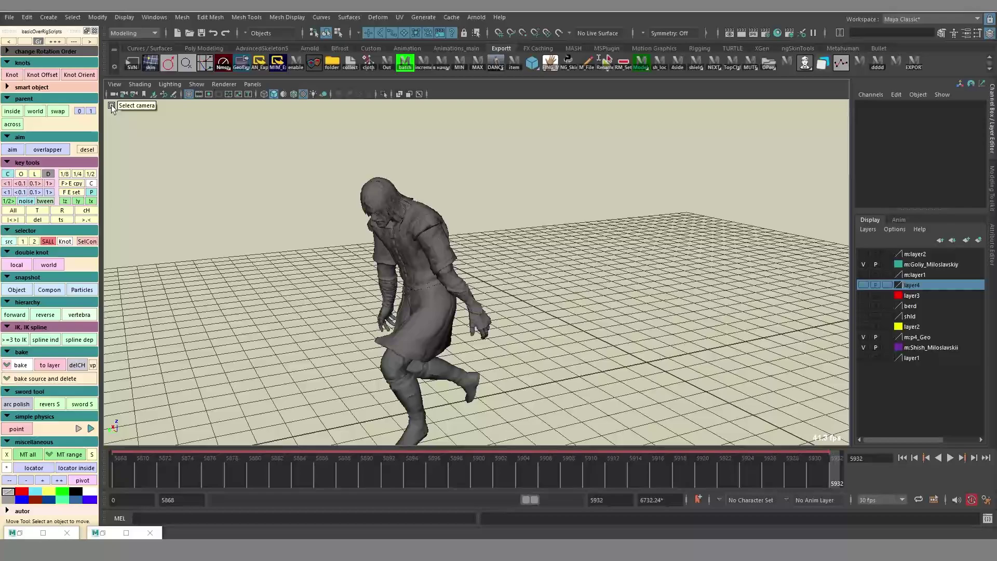
pyautogui.click(20, 365)
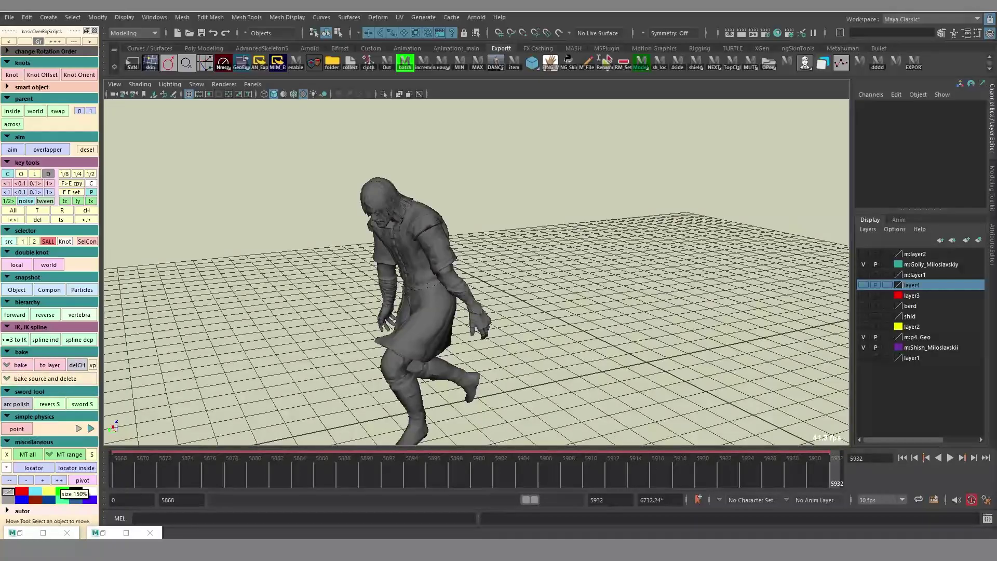
pyautogui.doubleClick(667, 499)
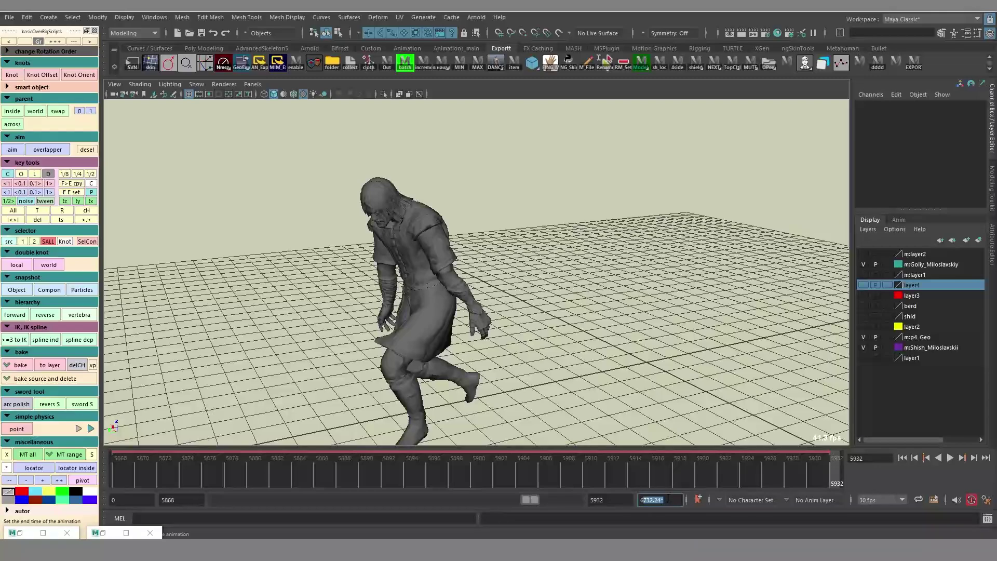
pyautogui.moveTo(474, 478); pyautogui.dragTo(522, 470)
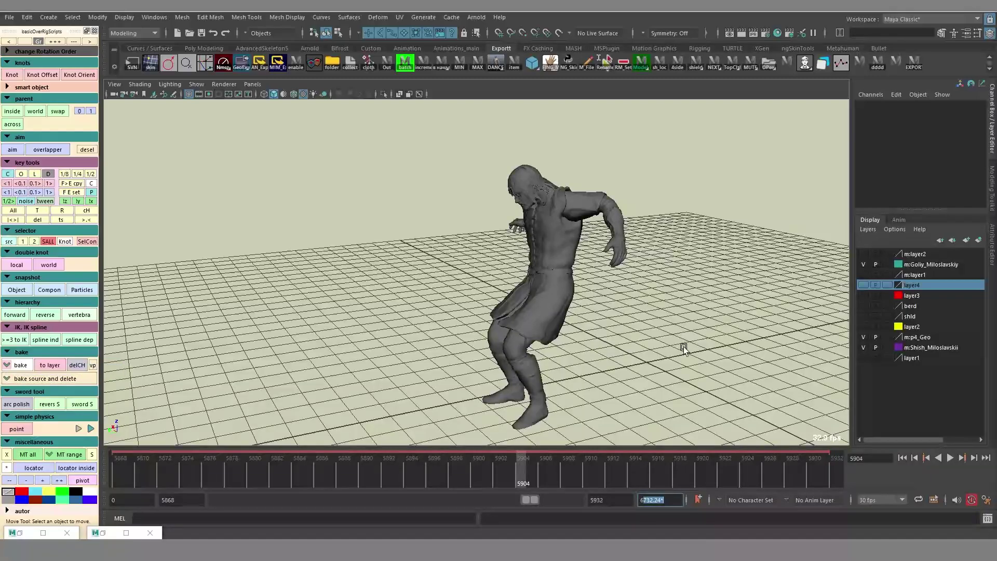
# Display the rig controls, select the left hand control and bake a Knot for it at frame 5907
pyautogui.keyDown('alt'); pyautogui.moveTo(622, 338); pyautogui.dragTo(600, 336, button='middle'); pyautogui.keyUp('alt')
pyautogui.keyDown('alt'); pyautogui.moveTo(601, 336); pyautogui.dragTo(693, 315, button='right'); pyautogui.keyUp('alt')
pyautogui.hotkey('alt', '1')
pyautogui.click(632, 227)
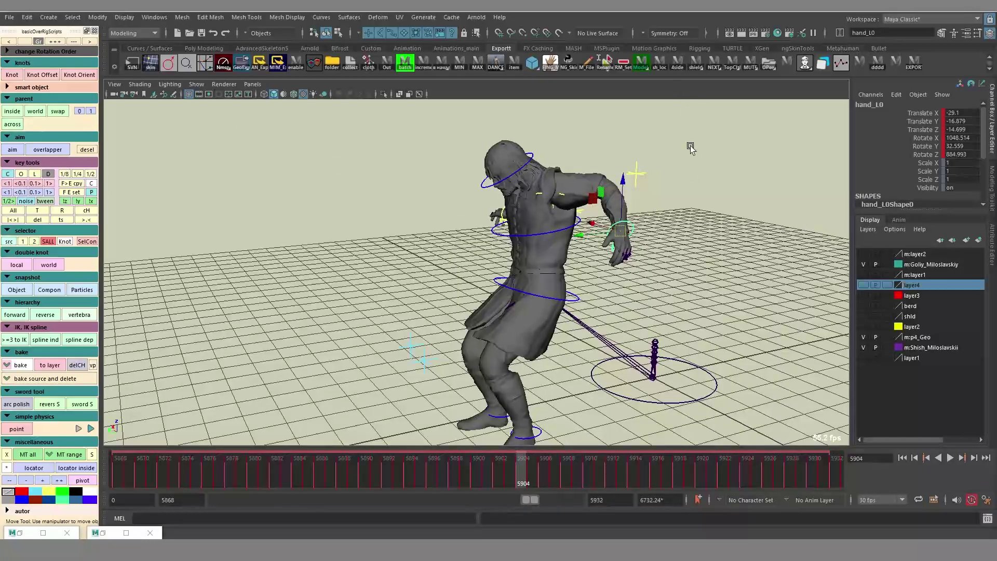
pyautogui.moveTo(352, 472); pyautogui.dragTo(551, 472)
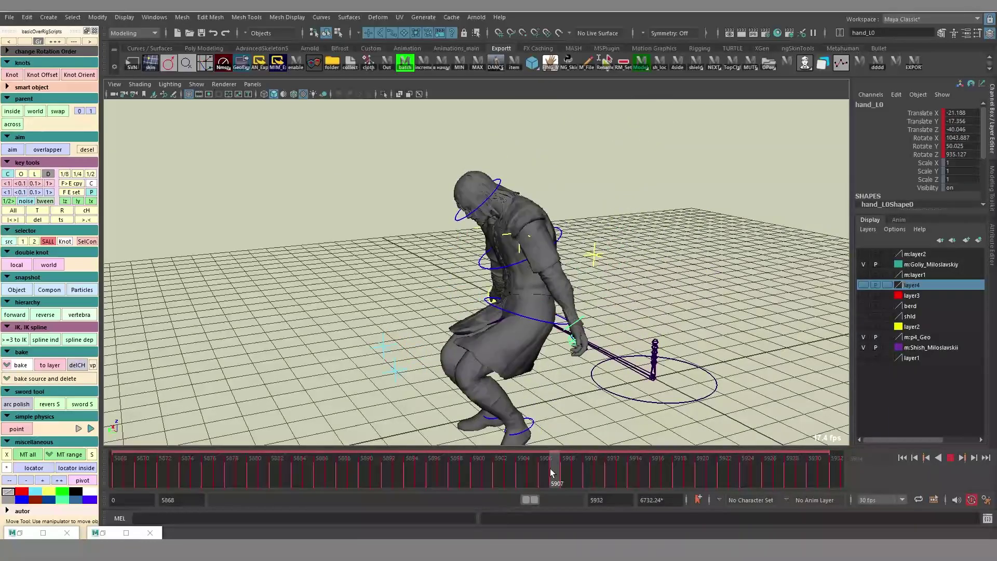
pyautogui.doubleClick(551, 471)
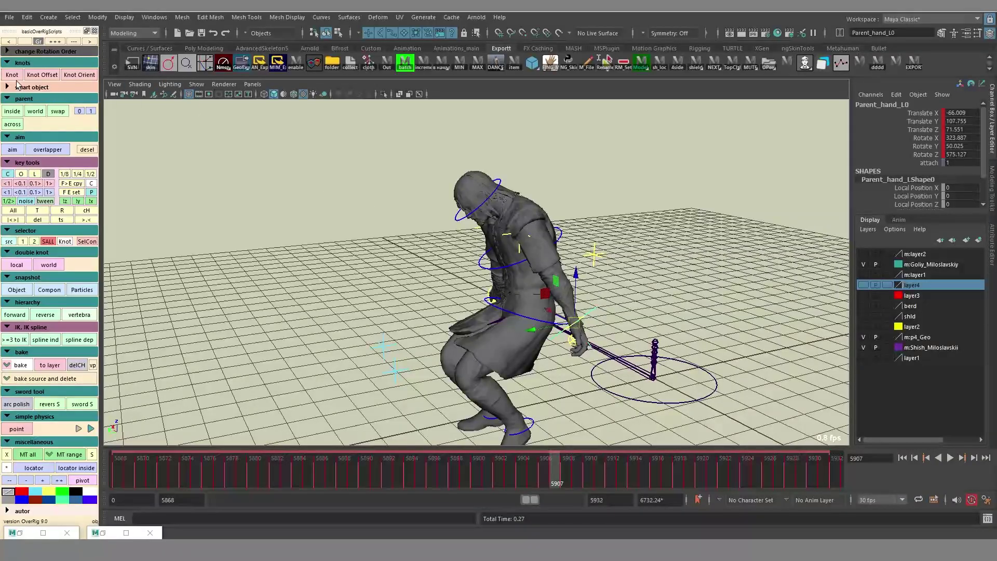
# Check the left hand knot's motion from frame 5868 to 5932, playing back parts of the range
pyautogui.click(113, 473)
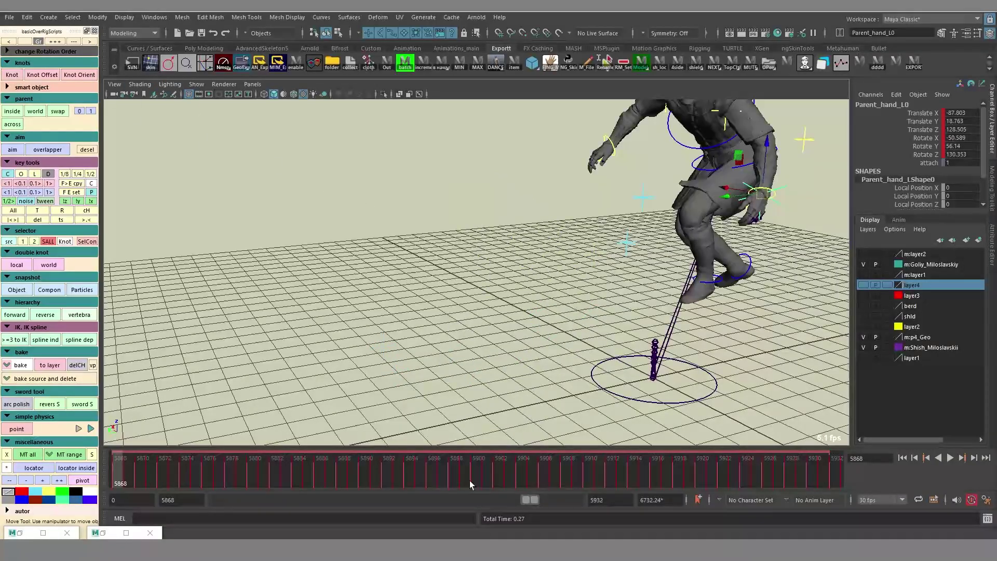
pyautogui.click(831, 468)
pyautogui.hotkey('alt', 'v')
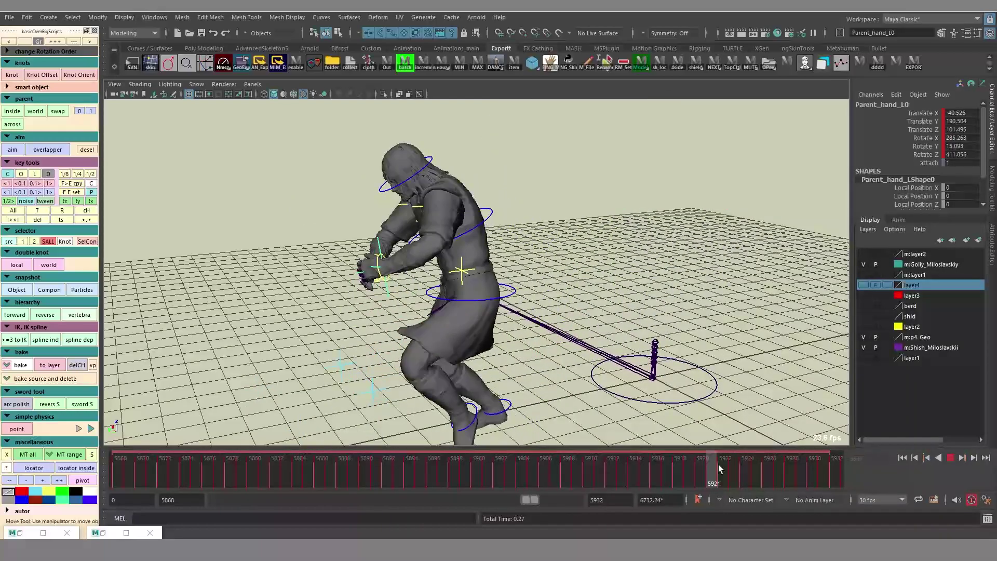
pyautogui.click(786, 466)
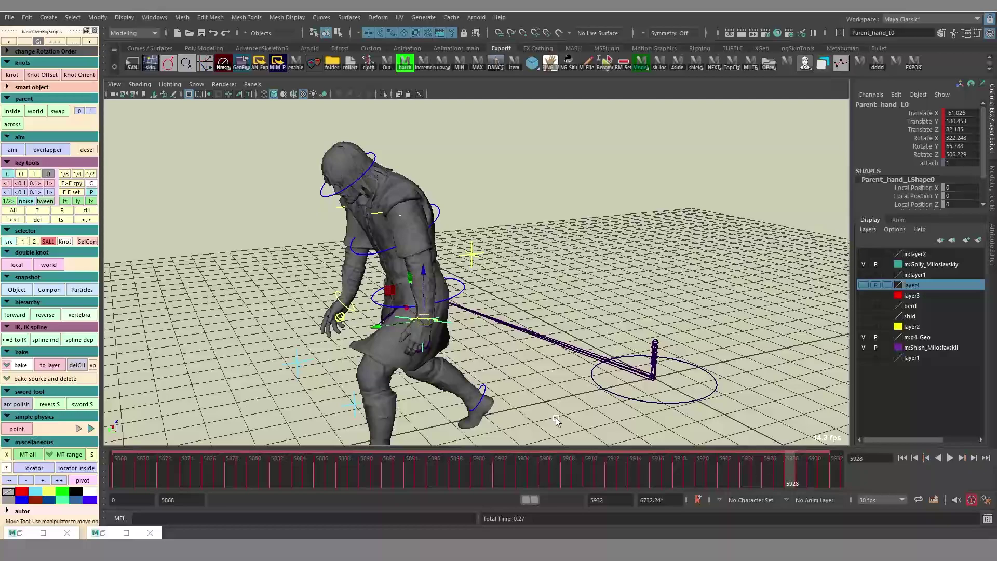
pyautogui.click(521, 470)
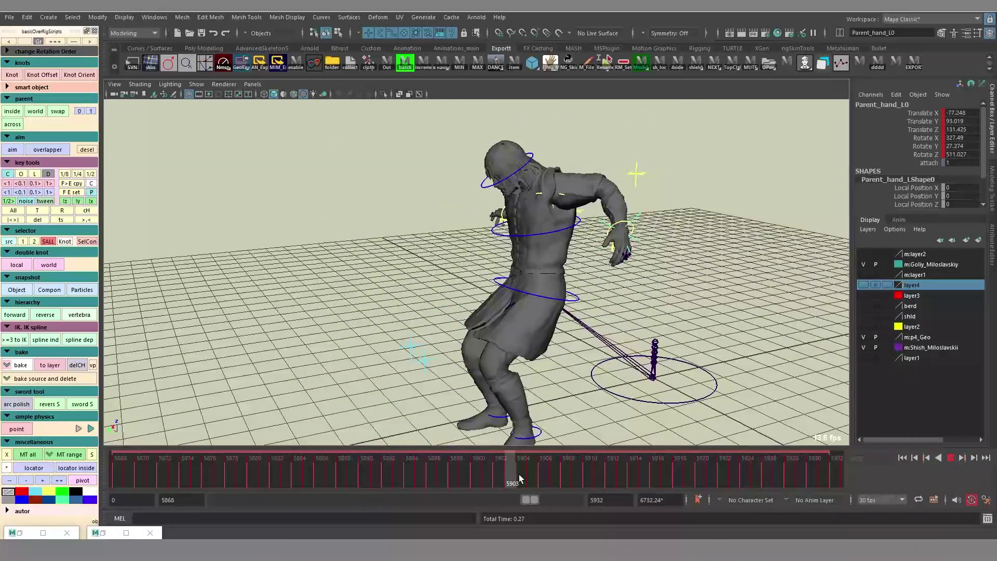
pyautogui.hotkey('alt', 'v')
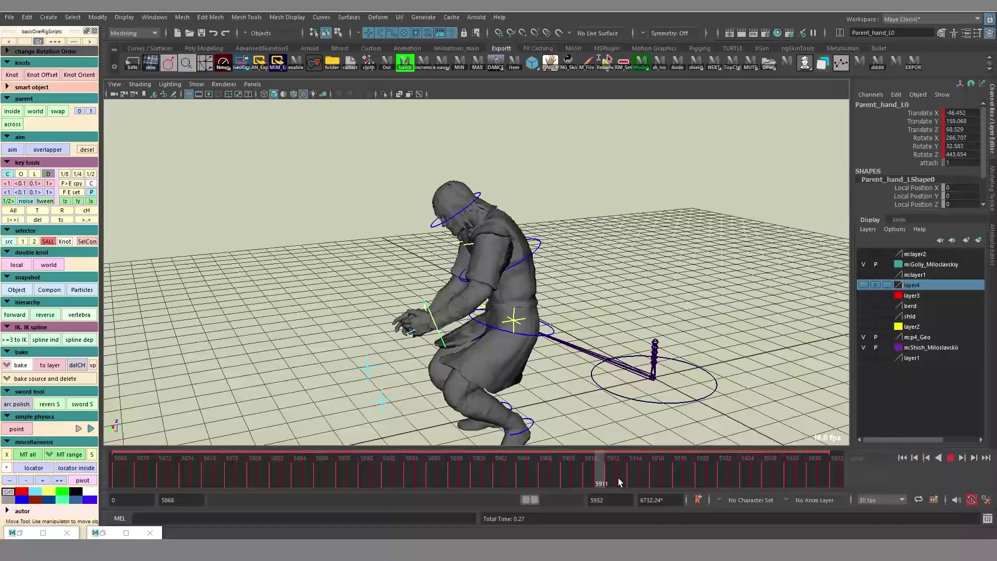
pyautogui.hotkey('alt', 'v')
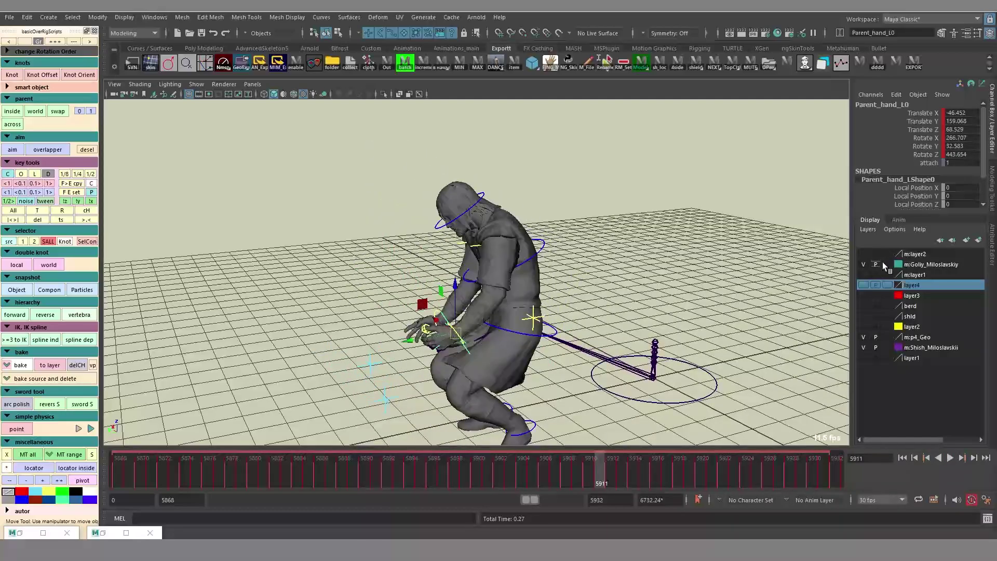
# Put the left hand's knot on animation layer animLayer1 and pull the hand back at frame 5920
pyautogui.click(898, 219)
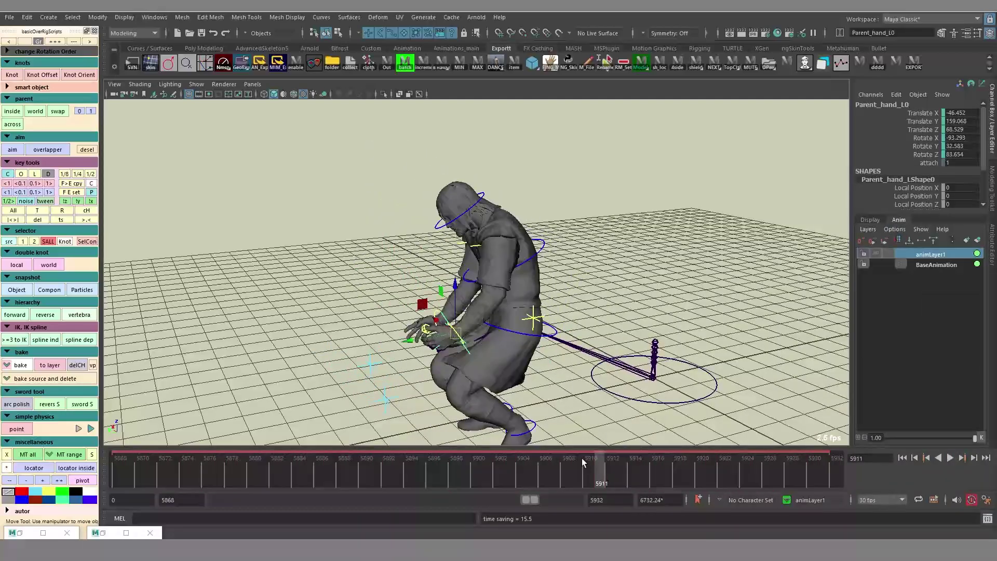
pyautogui.moveTo(582, 458); pyautogui.dragTo(439, 463)
pyautogui.hotkey('alt', 'v')
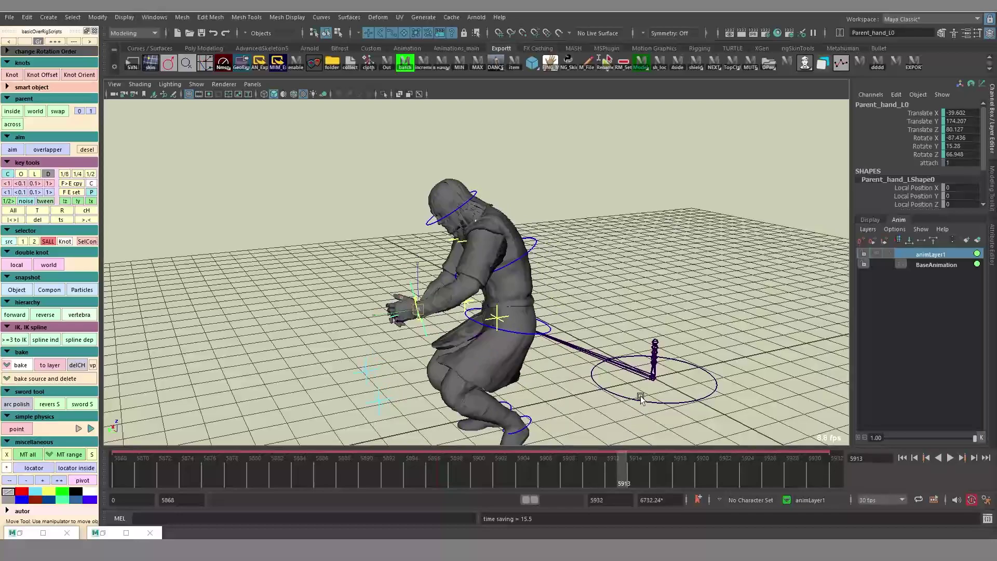
pyautogui.hotkey('alt', 'v')
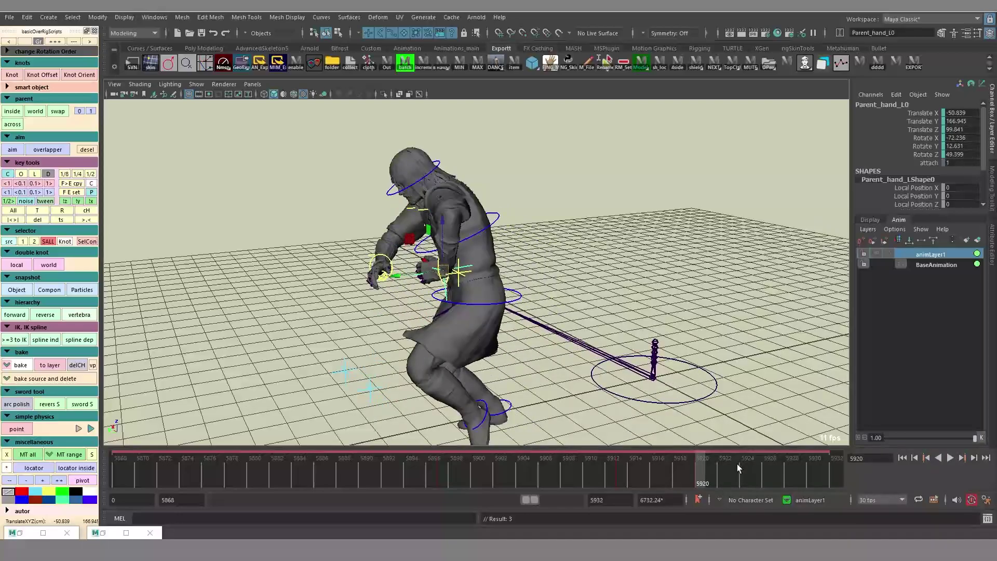
# Check the edited left hand motion up to frame 5932 from the side
pyautogui.moveTo(703, 462); pyautogui.dragTo(836, 480)
pyautogui.moveTo(683, 386); pyautogui.dragTo(639, 397, button='middle')
pyautogui.keyDown('alt'); pyautogui.moveTo(638, 397); pyautogui.dragTo(394, 383); pyautogui.keyUp('alt')
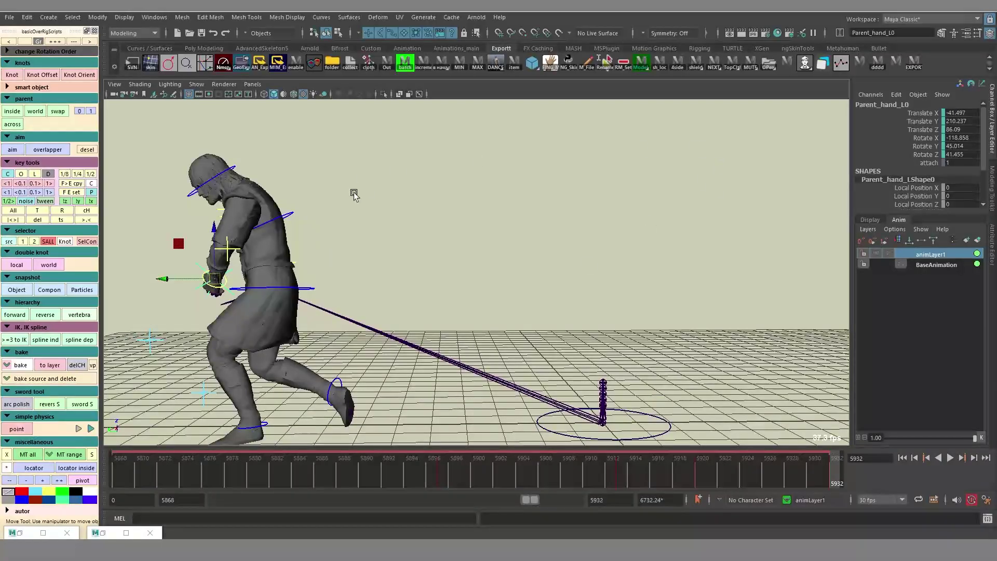
# Select the knot's source left hand control and bake it over the current range with bake min max or range
pyautogui.keyDown('alt'); pyautogui.moveTo(353, 194); pyautogui.dragTo(521, 206, button='middle'); pyautogui.keyUp('alt')
pyautogui.click(9, 241)
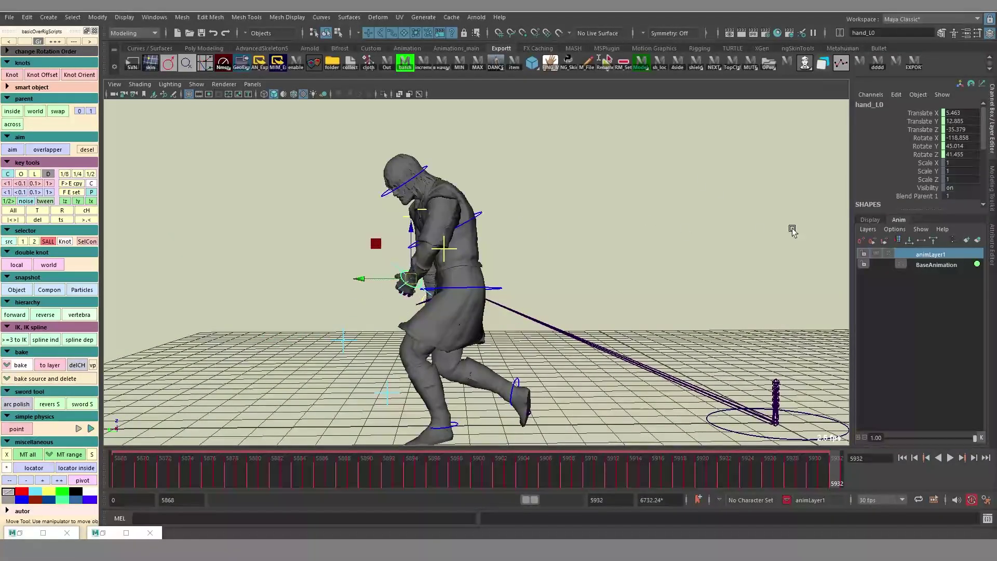
pyautogui.click(73, 377)
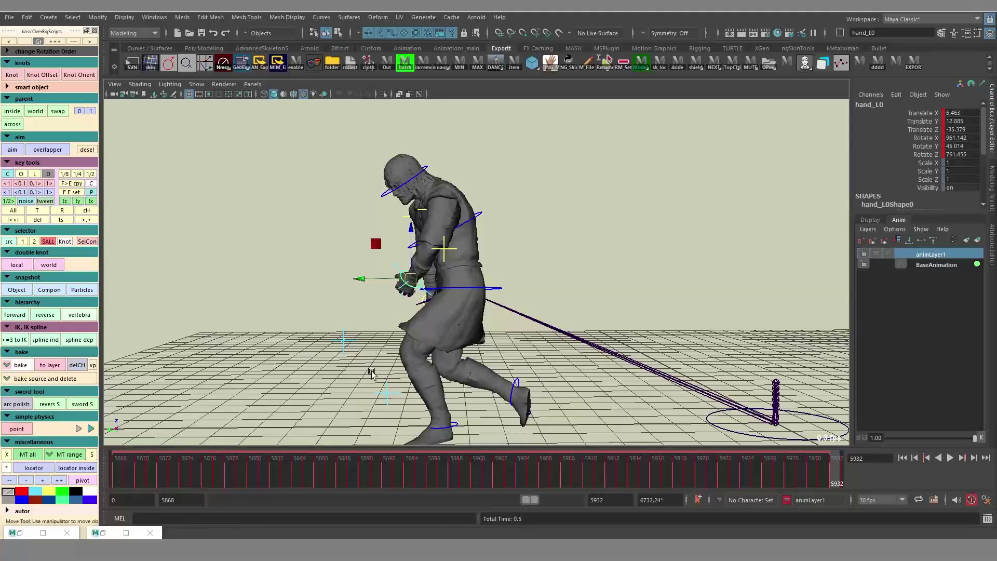
# Move the left hand's knot up and forward, away from the baked hand, and select the hand control
pyautogui.click(401, 281)
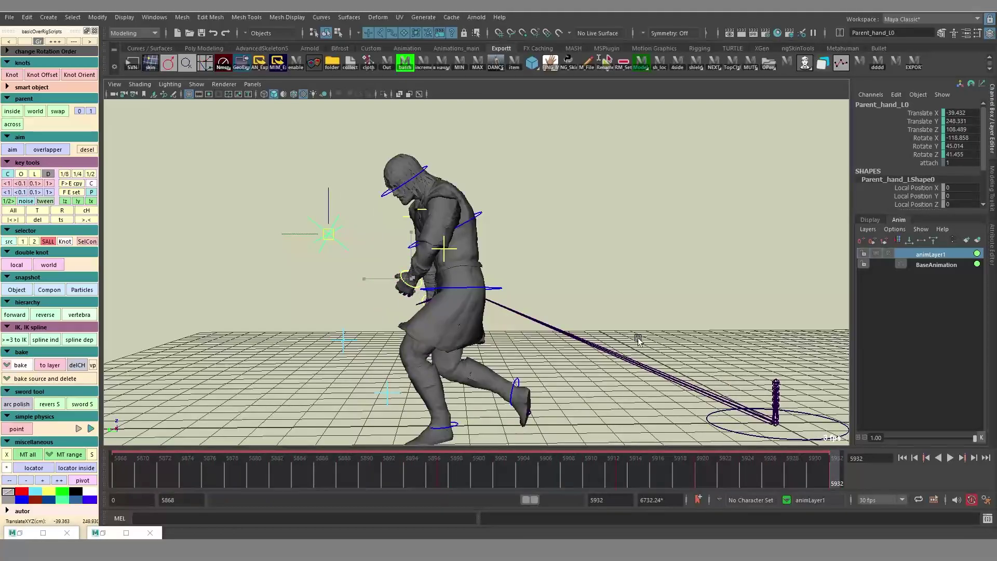
pyautogui.click(643, 337)
pyautogui.click(406, 283)
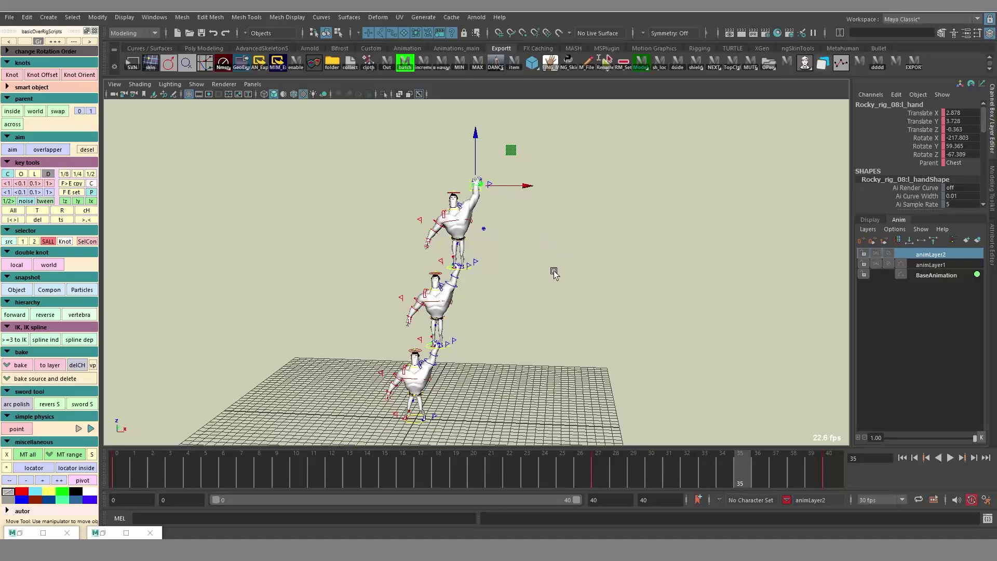
# Try shifting the bottom character's pelvis at frame 13 and undo the move
pyautogui.keyDown('alt'); pyautogui.moveTo(552, 272); pyautogui.dragTo(555, 246); pyautogui.keyUp('alt')
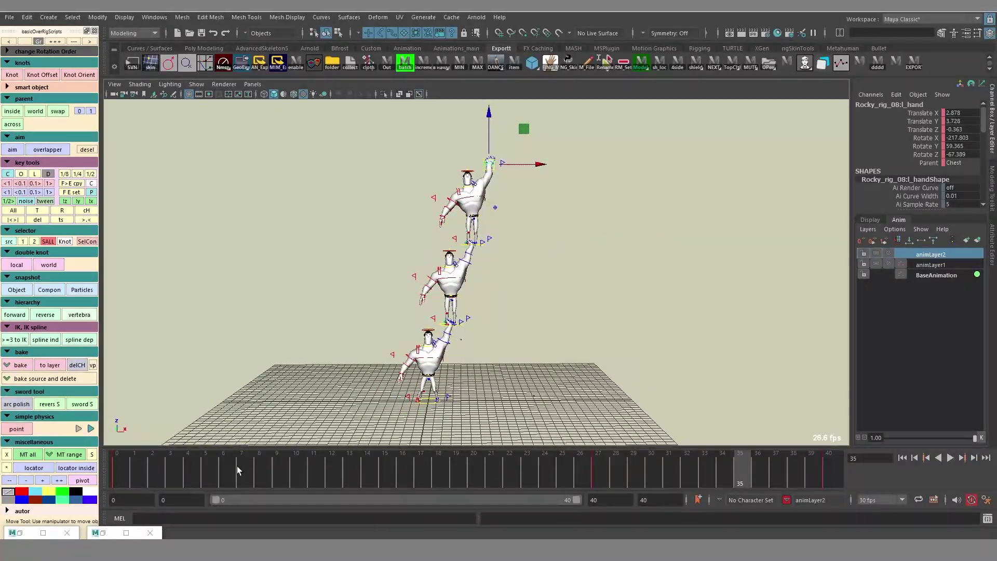
pyautogui.moveTo(238, 466); pyautogui.dragTo(354, 457)
pyautogui.click(439, 362)
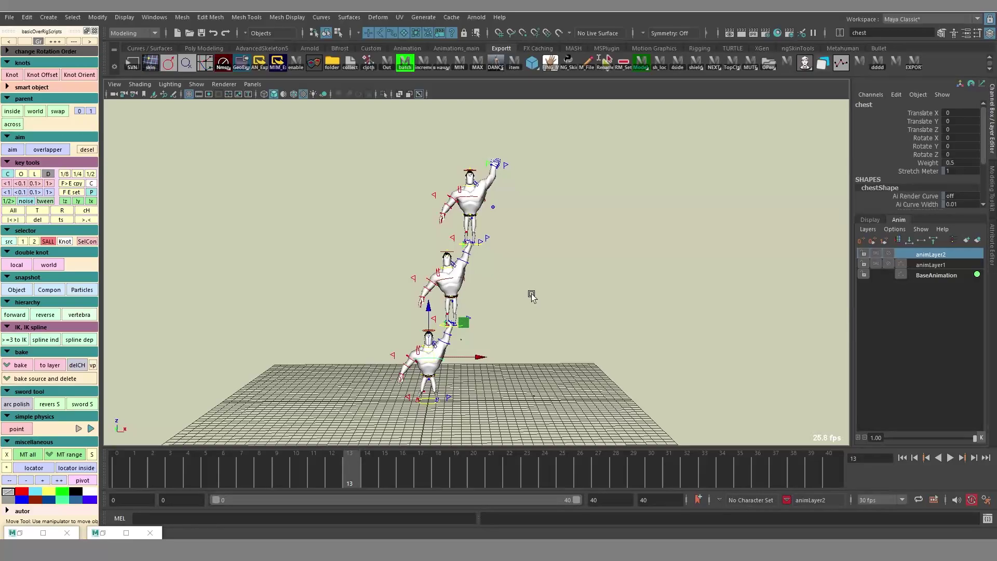
pyautogui.keyDown('alt'); pyautogui.moveTo(454, 318); pyautogui.dragTo(644, 322, button='right'); pyautogui.keyUp('alt')
pyautogui.keyDown('alt'); pyautogui.moveTo(405, 439); pyautogui.dragTo(421, 328, button='middle'); pyautogui.keyUp('alt')
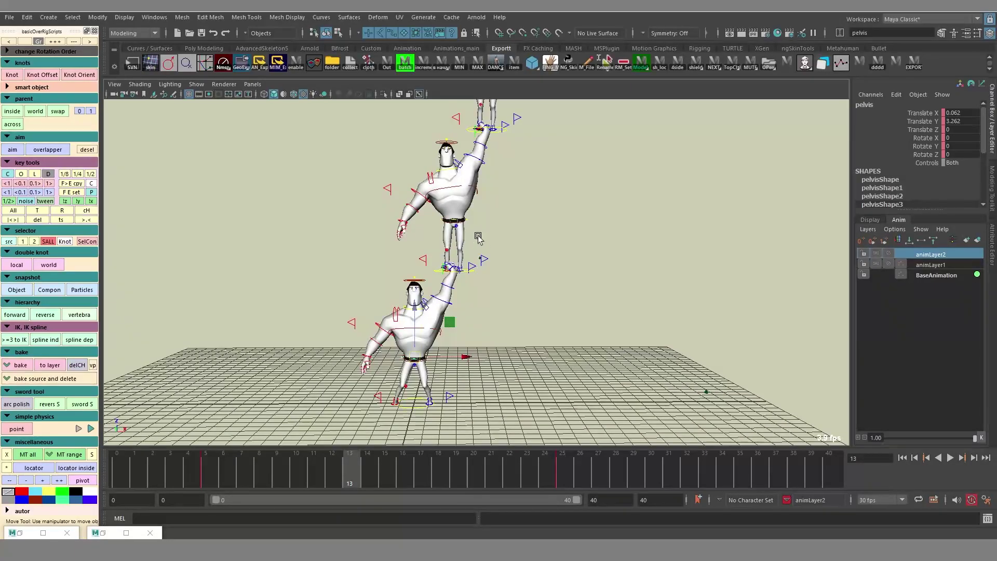
pyautogui.moveTo(477, 237)
pyautogui.mouseDown(button='middle')
pyautogui.moveTo(483, 260)
pyautogui.moveTo(479, 248)
pyautogui.mouseUp(button='middle')
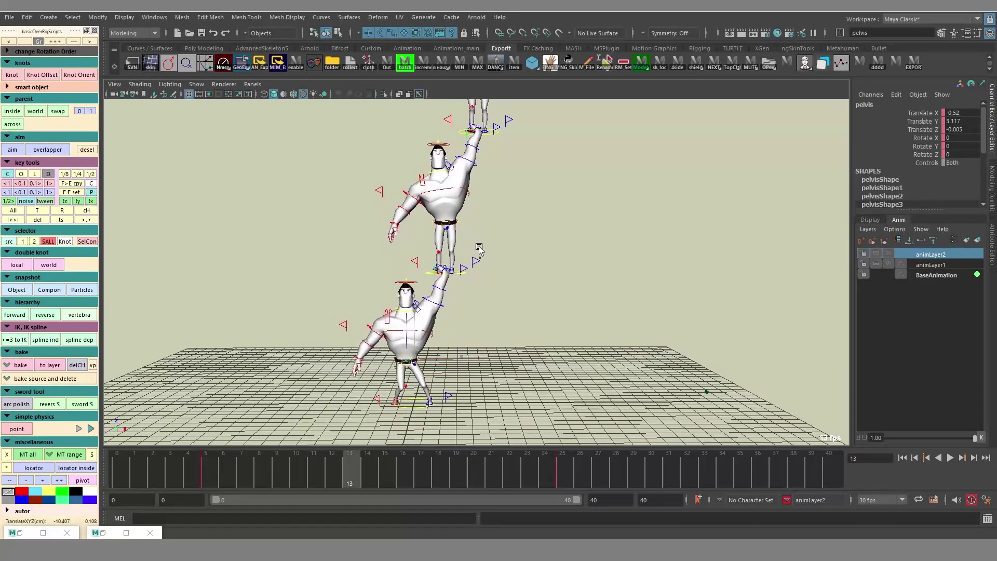
pyautogui.hotkey('ctrl', 'z')
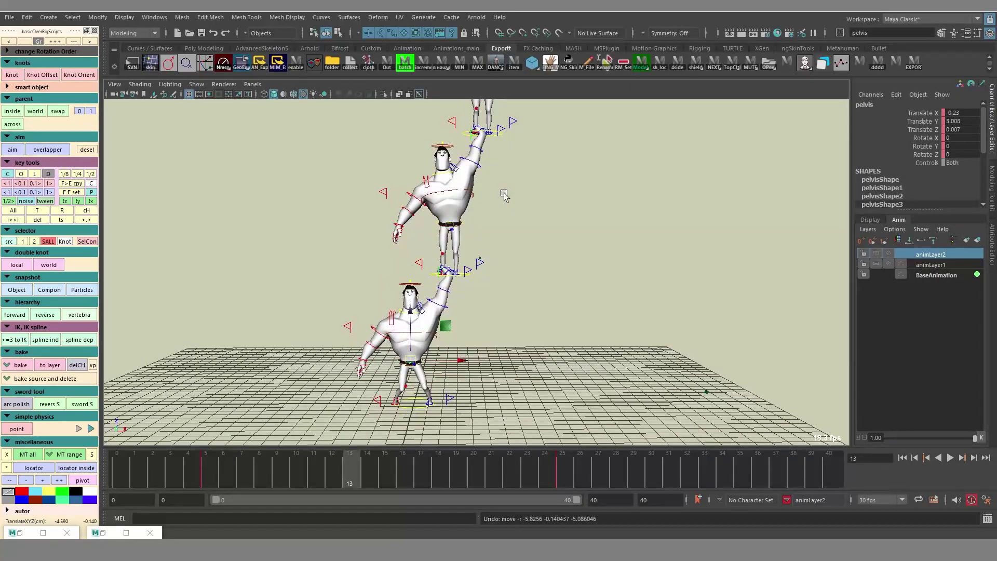
# Select the left hand control of the topmost character, viewed close up
pyautogui.keyDown('alt'); pyautogui.moveTo(504, 195); pyautogui.dragTo(498, 298, button='middle'); pyautogui.keyUp('alt')
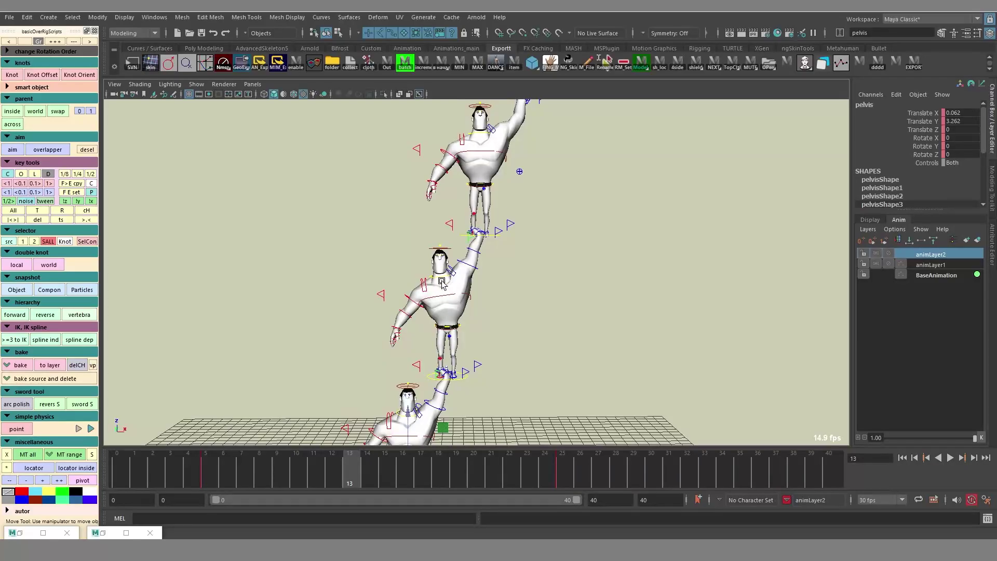
pyautogui.keyDown('alt'); pyautogui.moveTo(548, 241); pyautogui.dragTo(552, 282, button='middle'); pyautogui.keyUp('alt')
pyautogui.keyDown('alt'); pyautogui.moveTo(552, 283); pyautogui.dragTo(636, 293, button='right'); pyautogui.keyUp('alt')
pyautogui.keyDown('alt'); pyautogui.moveTo(480, 286); pyautogui.dragTo(467, 334, button='middle'); pyautogui.keyUp('alt')
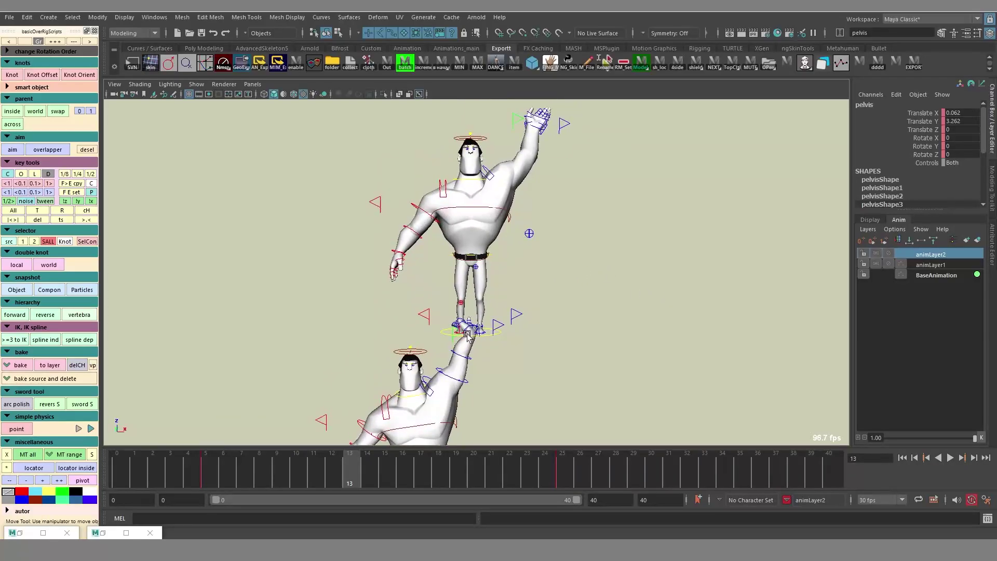
pyautogui.keyDown('alt'); pyautogui.moveTo(490, 222); pyautogui.dragTo(490, 323, button='middle'); pyautogui.keyUp('alt')
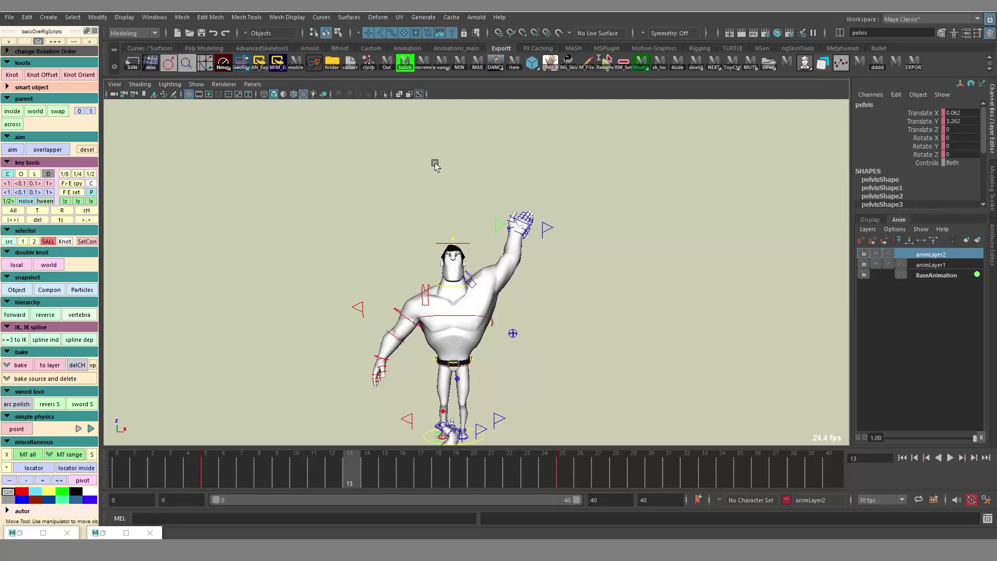
pyautogui.keyDown('alt'); pyautogui.moveTo(559, 238); pyautogui.dragTo(613, 336, button='right'); pyautogui.keyUp('alt')
pyautogui.keyDown('alt'); pyautogui.moveTo(613, 335); pyautogui.dragTo(609, 279); pyautogui.keyUp('alt')
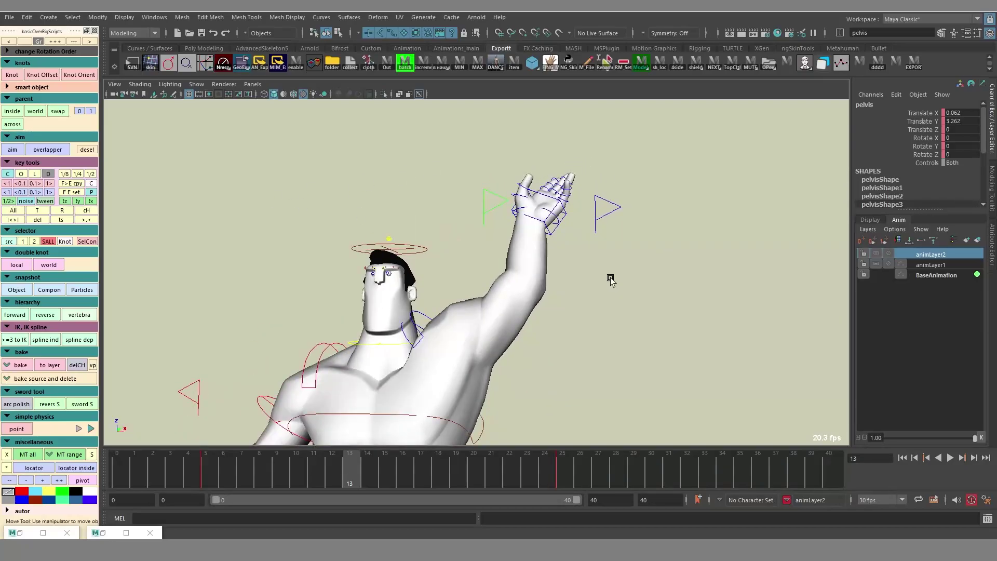
pyautogui.click(556, 234)
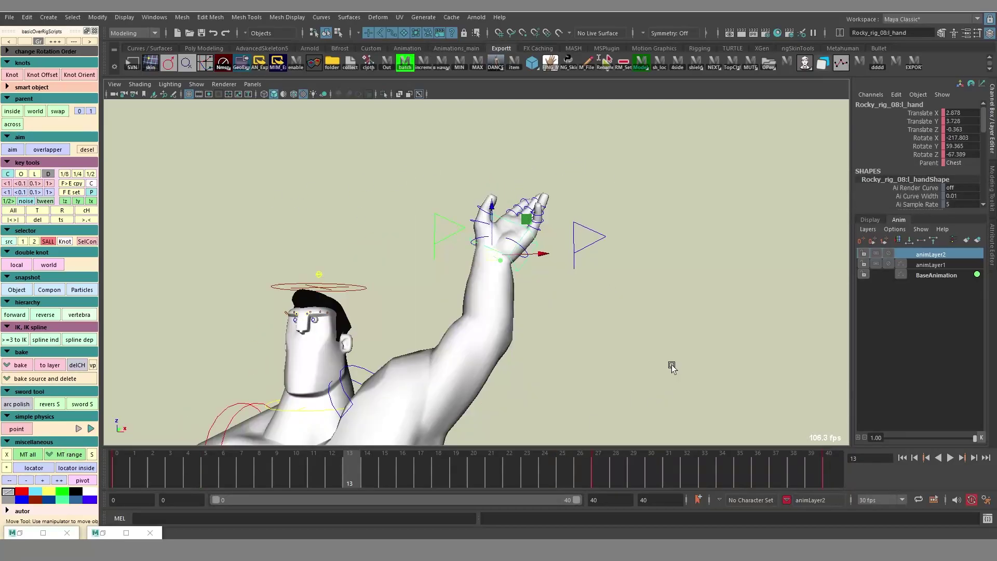
pyautogui.keyDown('alt'); pyautogui.moveTo(671, 364); pyautogui.dragTo(611, 337); pyautogui.keyUp('alt')
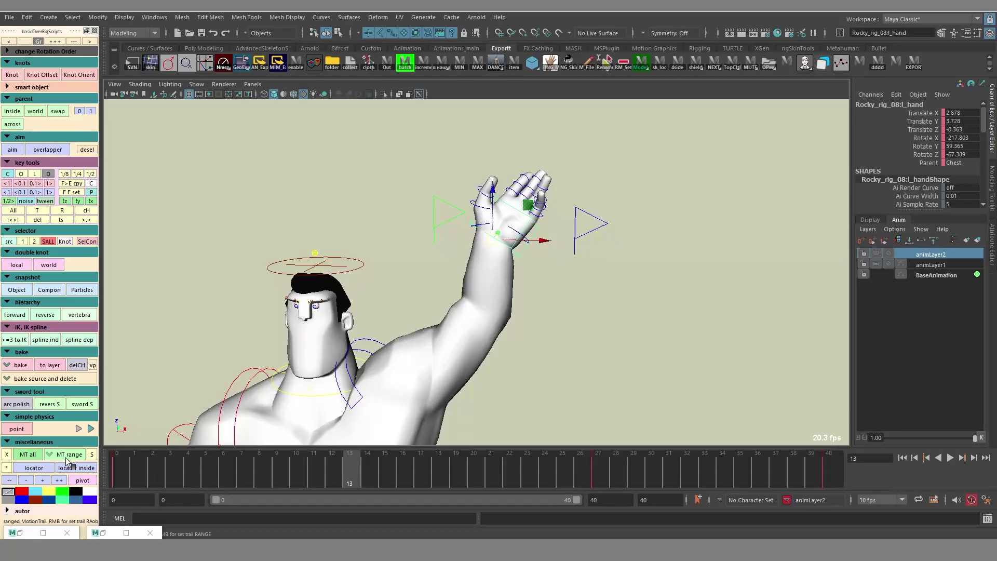
# Create a full motion trail for the left hand, delete it and create a ranged motion trail instead
pyautogui.click(30, 457)
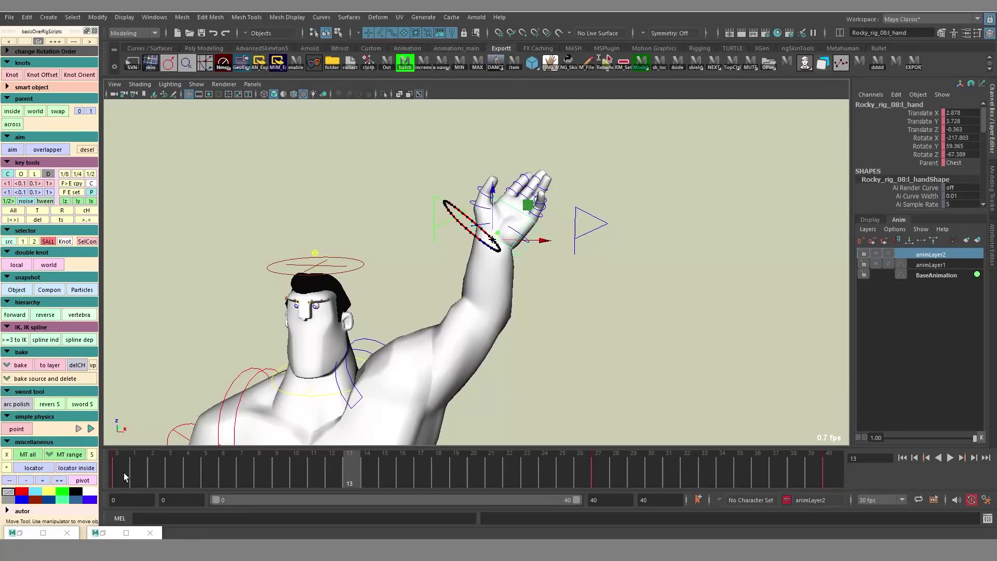
pyautogui.click(7, 455)
pyautogui.click(65, 456)
pyautogui.keyDown('alt'); pyautogui.moveTo(519, 343); pyautogui.dragTo(516, 312); pyautogui.keyUp('alt')
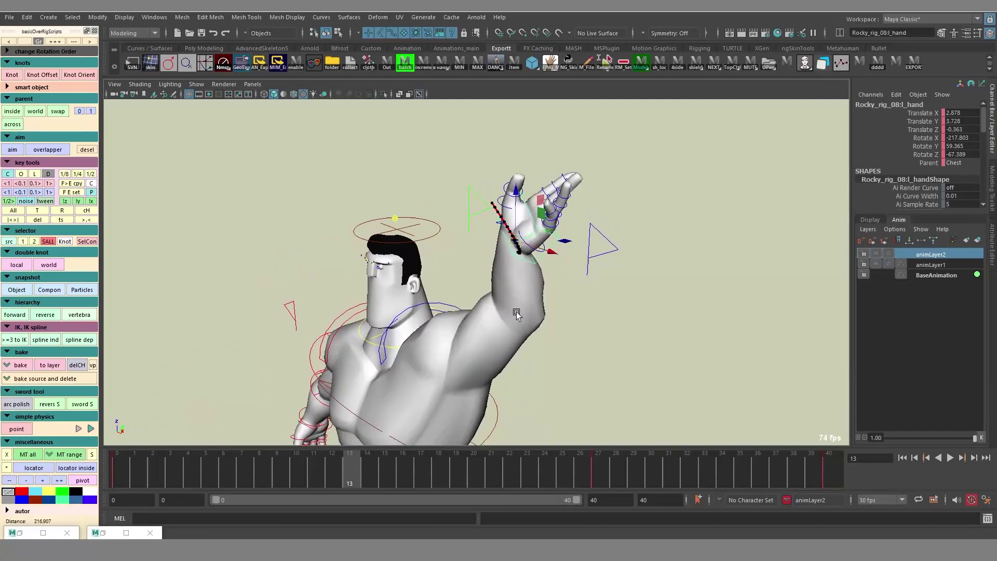
pyautogui.keyDown('alt'); pyautogui.moveTo(516, 311); pyautogui.dragTo(537, 351, button='right'); pyautogui.keyUp('alt')
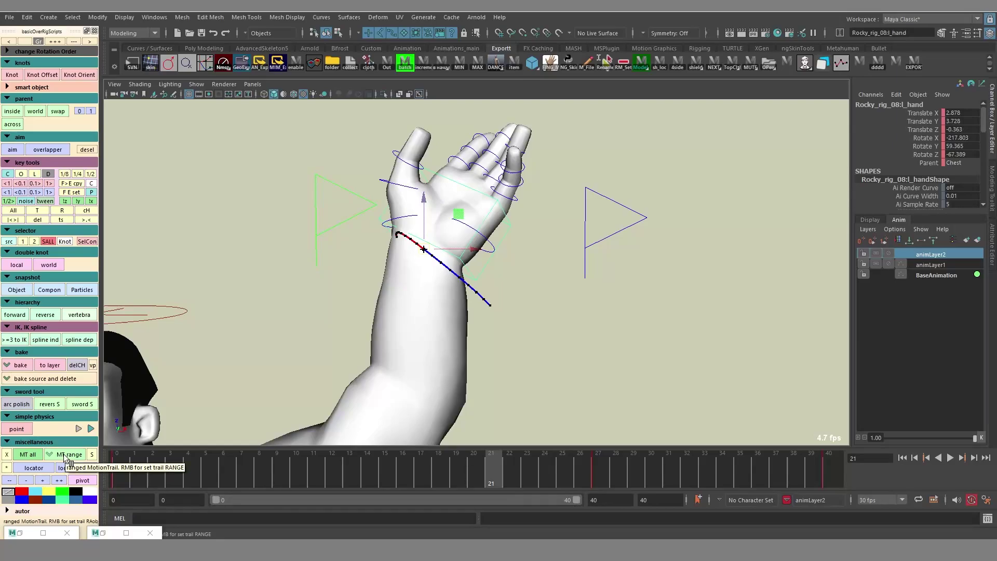
# At frame 21, rotate the left hand, move it to about X 2.98, Y 3.61, Z -0.95 and key its translation
pyautogui.keyDown('alt'); pyautogui.moveTo(466, 299); pyautogui.dragTo(474, 325, button='middle'); pyautogui.keyUp('alt')
pyautogui.keyDown('alt'); pyautogui.moveTo(474, 325); pyautogui.dragTo(647, 320, button='right'); pyautogui.keyUp('alt')
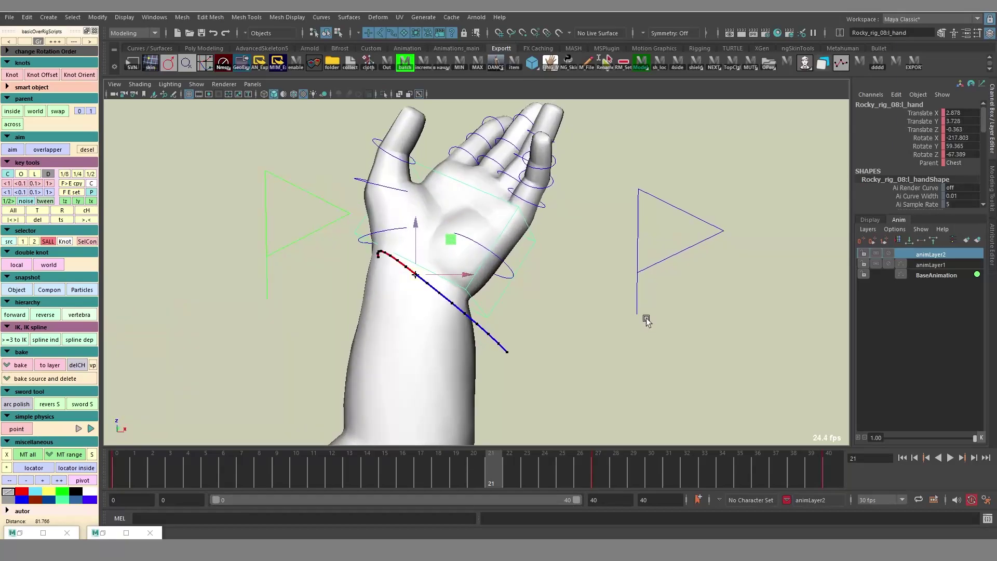
pyautogui.keyDown('alt'); pyautogui.moveTo(646, 320); pyautogui.dragTo(612, 327); pyautogui.keyUp('alt')
pyautogui.moveTo(530, 265); pyautogui.dragTo(541, 279)
pyautogui.keyDown('alt'); pyautogui.moveTo(541, 280); pyautogui.dragTo(625, 331); pyautogui.keyUp('alt')
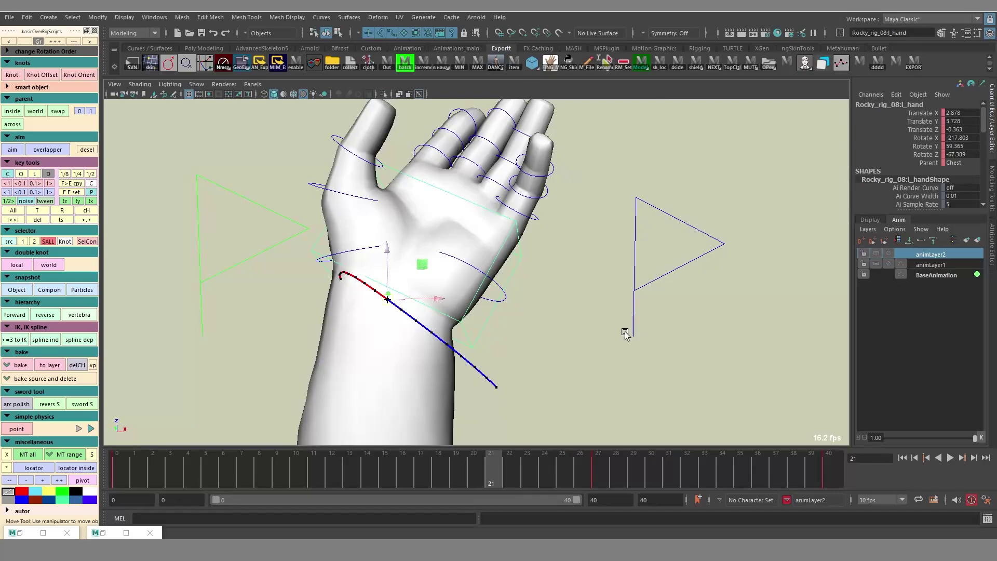
pyautogui.press('e')
pyautogui.moveTo(578, 352); pyautogui.dragTo(593, 333, button='middle')
pyautogui.keyDown('alt'); pyautogui.moveTo(593, 333); pyautogui.dragTo(651, 317); pyautogui.keyUp('alt')
pyautogui.moveTo(651, 316); pyautogui.dragTo(792, 368, button='middle')
pyautogui.press('w')
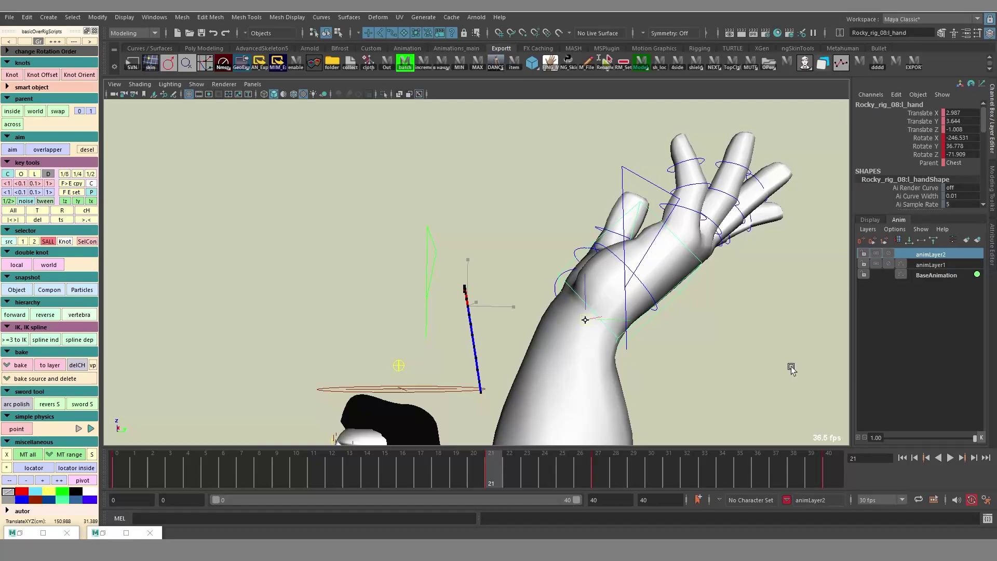
pyautogui.moveTo(791, 368)
pyautogui.mouseDown(button='middle')
pyautogui.moveTo(748, 350)
pyautogui.moveTo(781, 362)
pyautogui.mouseUp(button='middle')
pyautogui.hotkey('shift', 'w')
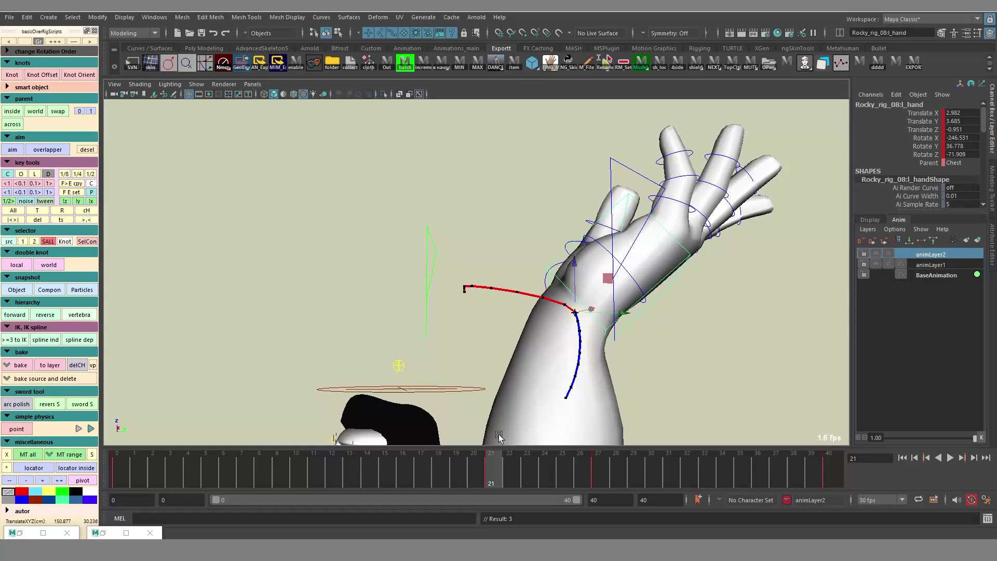
# At frame 16, move the left hand to about X 3.02, Y 3.65, Z -1.01 to reshape the motion trail
pyautogui.click(405, 463)
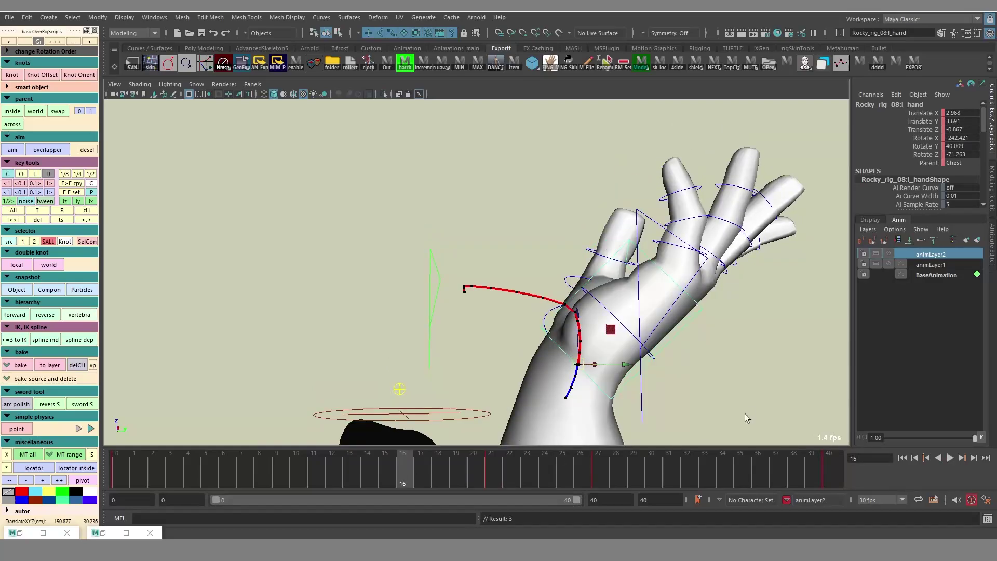
pyautogui.keyDown('alt'); pyautogui.moveTo(748, 382); pyautogui.dragTo(684, 315, button='middle'); pyautogui.keyUp('alt')
pyautogui.moveTo(671, 312)
pyautogui.keyDown('alt'); pyautogui.mouseDown()
pyautogui.moveTo(685, 314)
pyautogui.moveTo(674, 310)
pyautogui.mouseUp(); pyautogui.keyUp('alt')
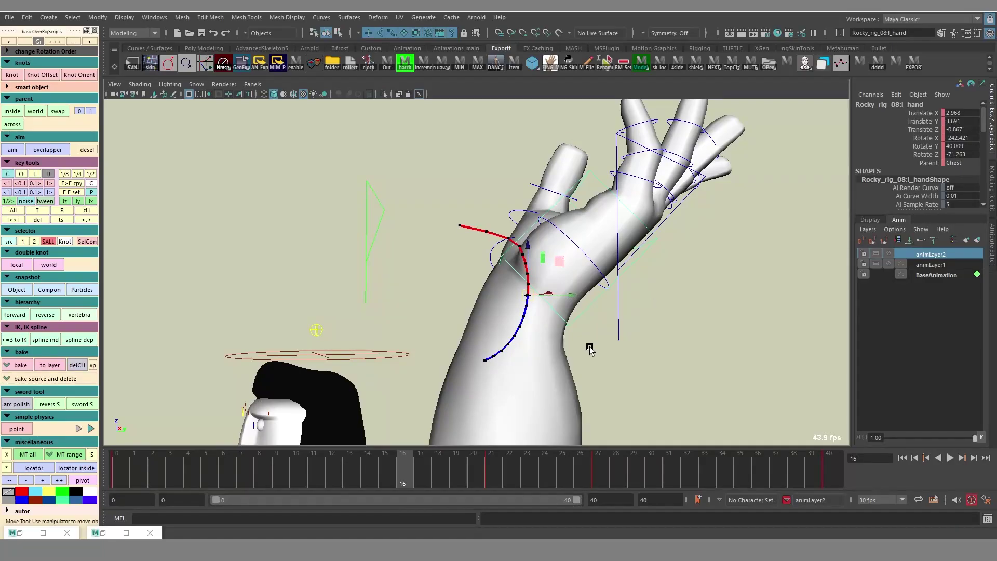
pyautogui.moveTo(583, 345); pyautogui.dragTo(591, 347, button='middle')
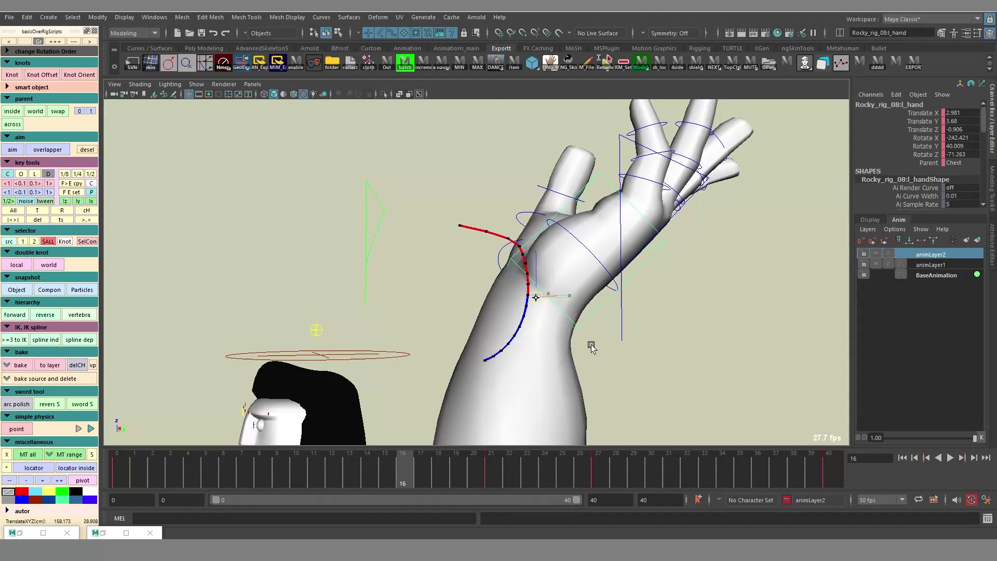
pyautogui.moveTo(592, 346); pyautogui.dragTo(612, 353, button='middle')
pyautogui.keyDown('alt'); pyautogui.moveTo(655, 396); pyautogui.dragTo(282, 131); pyautogui.keyUp('alt')
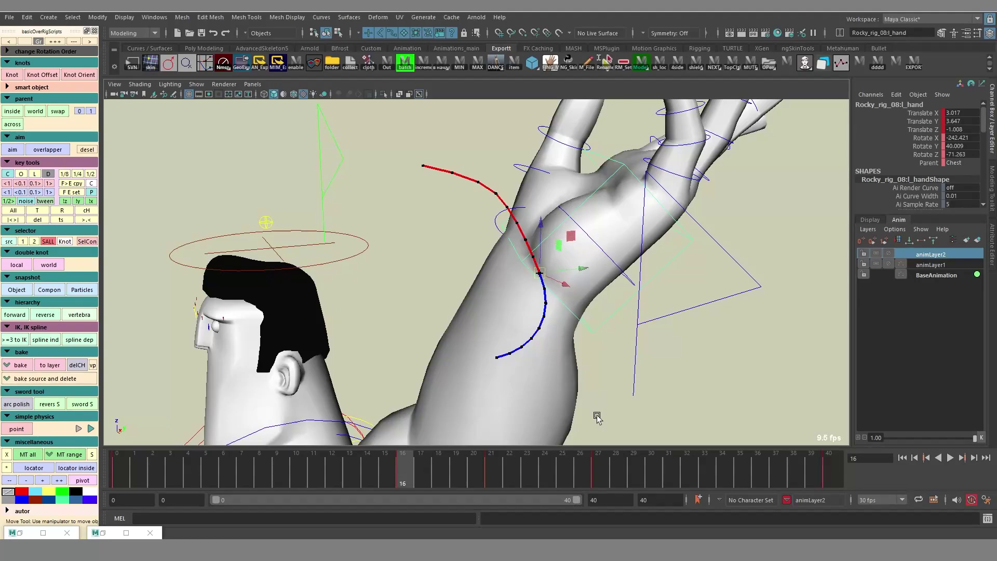
# Key the left hand's translation at frame 11 and play back the animation to check the trail
pyautogui.click(316, 469)
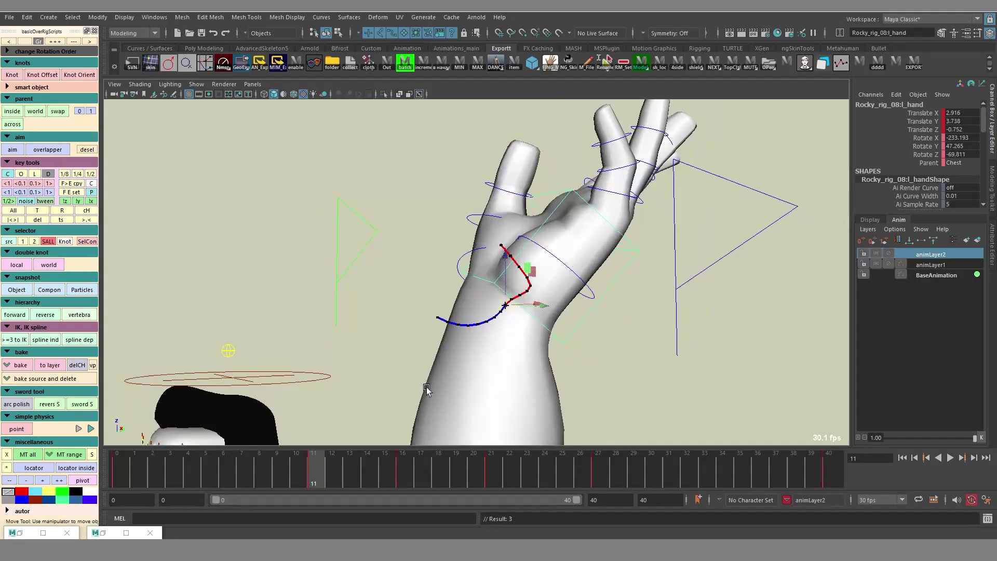
pyautogui.keyDown('alt'); pyautogui.moveTo(426, 389); pyautogui.dragTo(564, 381); pyautogui.keyUp('alt')
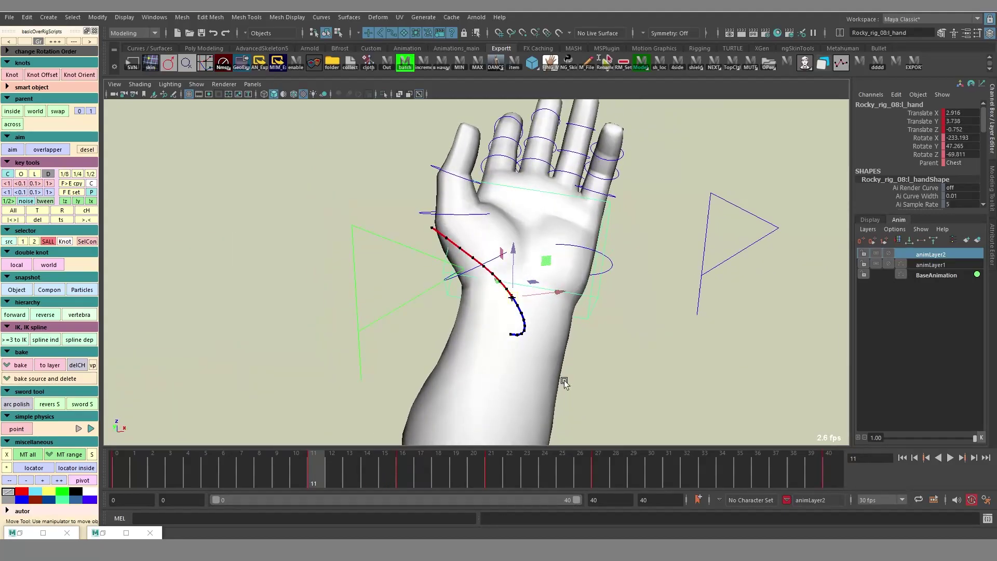
pyautogui.keyDown('alt'); pyautogui.moveTo(563, 380); pyautogui.dragTo(434, 335, button='right'); pyautogui.keyUp('alt')
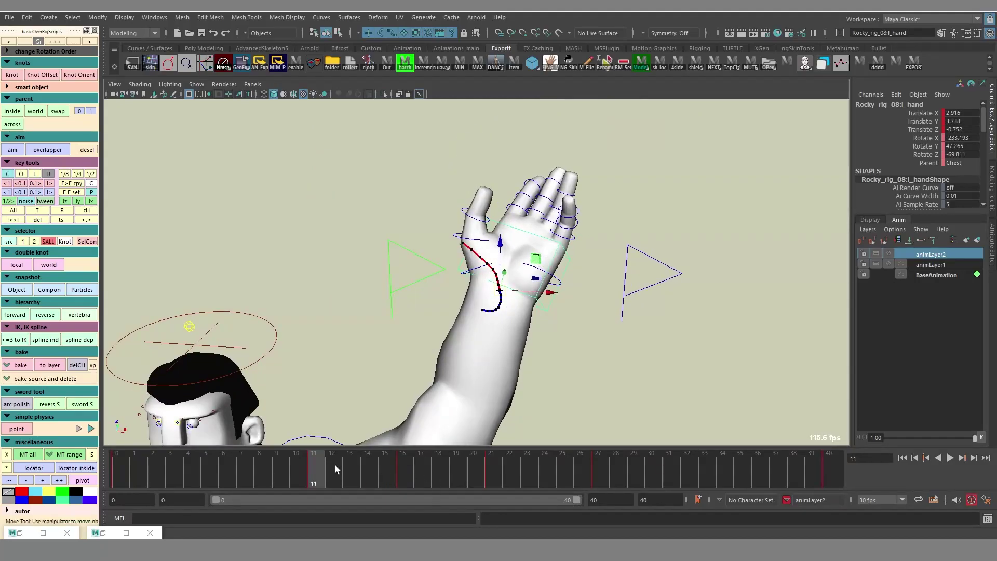
pyautogui.click(950, 457)
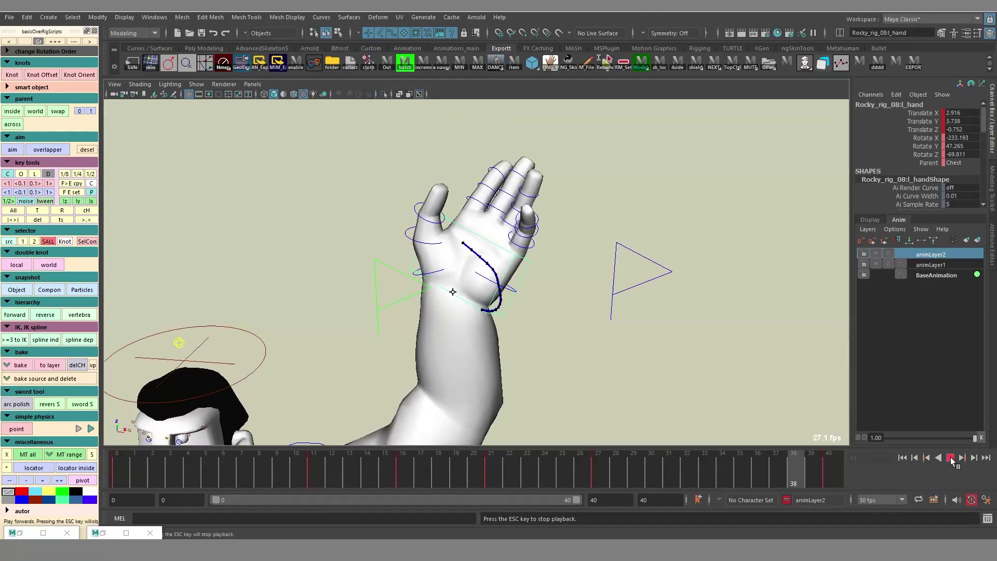
pyautogui.click(950, 458)
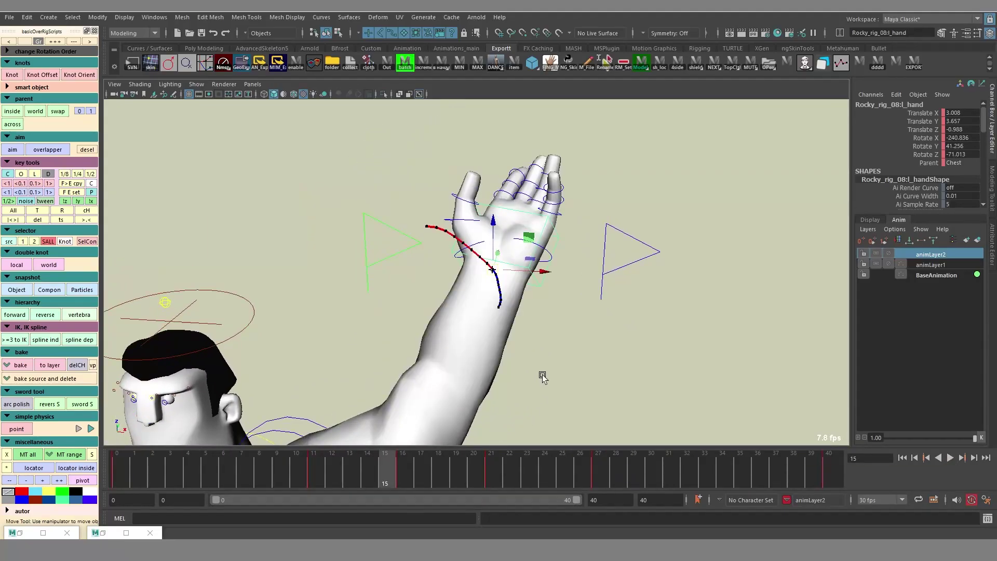
# Return to the frame 16 key and reposition the left hand to about X 2.89, Y 3.71, Z -1.07
pyautogui.hotkey('alt', '.')
pyautogui.keyDown('alt'); pyautogui.moveTo(542, 376); pyautogui.dragTo(668, 314); pyautogui.keyUp('alt')
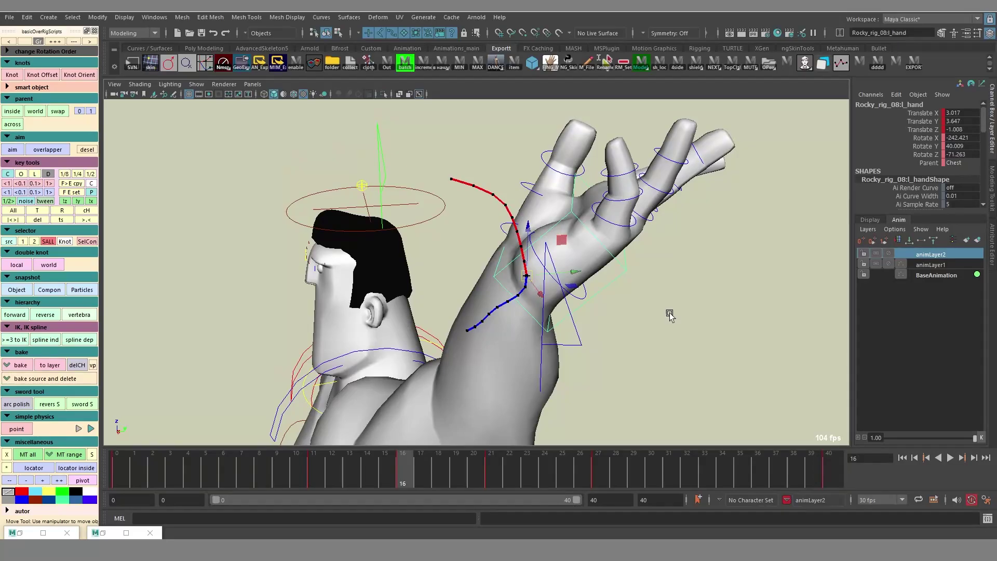
pyautogui.keyDown('alt'); pyautogui.moveTo(434, 275); pyautogui.dragTo(543, 227); pyautogui.keyUp('alt')
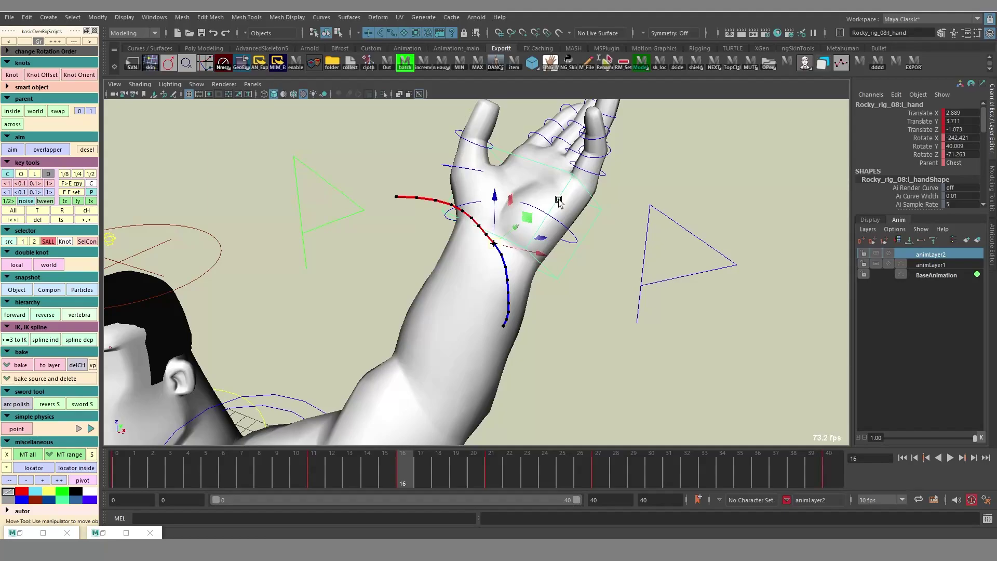
pyautogui.keyDown('alt'); pyautogui.moveTo(559, 198); pyautogui.dragTo(576, 335); pyautogui.keyUp('alt')
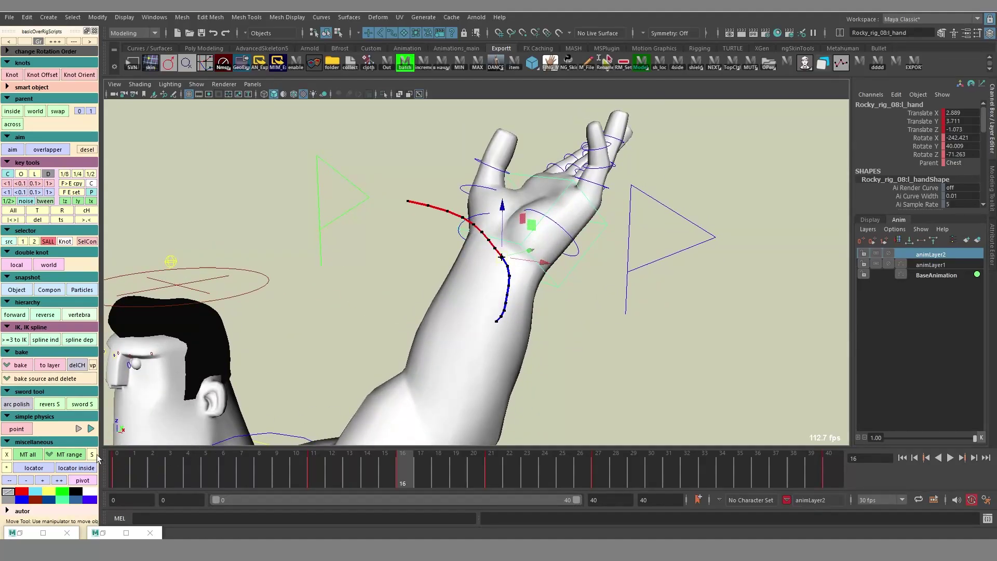
# Switch the motion trail's thickness to 1 and back to 2, and set its dot size to 0
pyautogui.rightClick(94, 454)
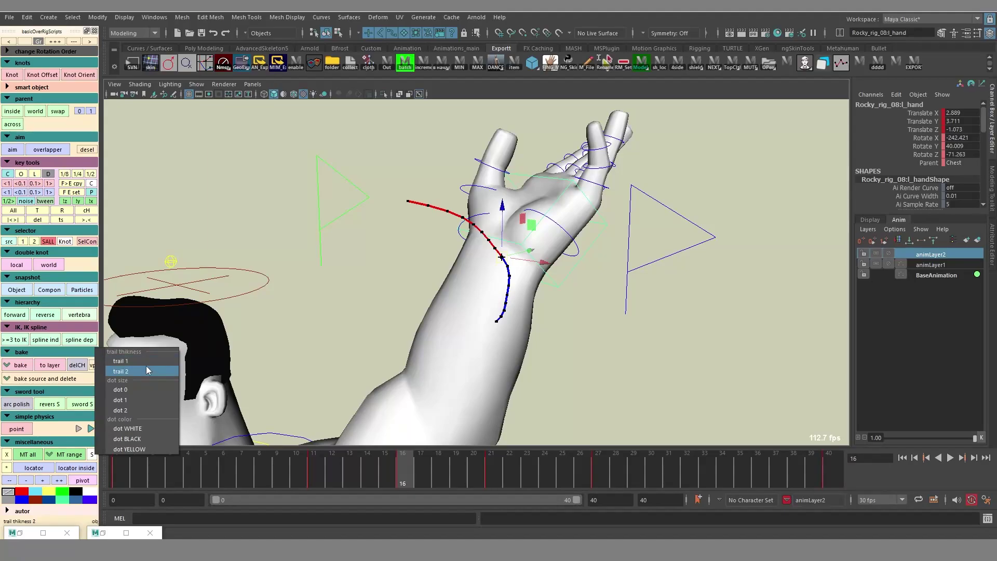
pyautogui.click(148, 362)
pyautogui.rightClick(89, 455)
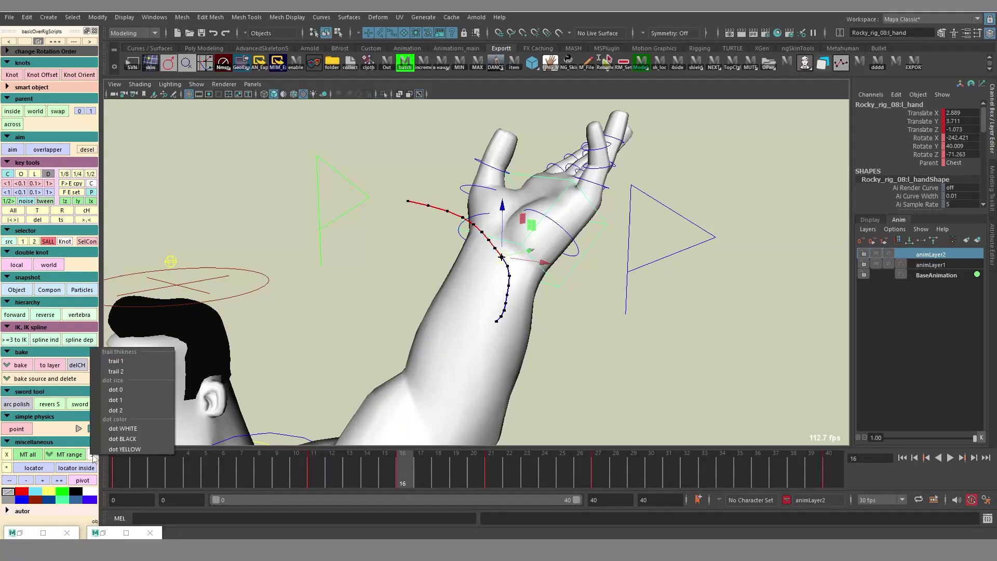
pyautogui.click(134, 370)
pyautogui.rightClick(91, 455)
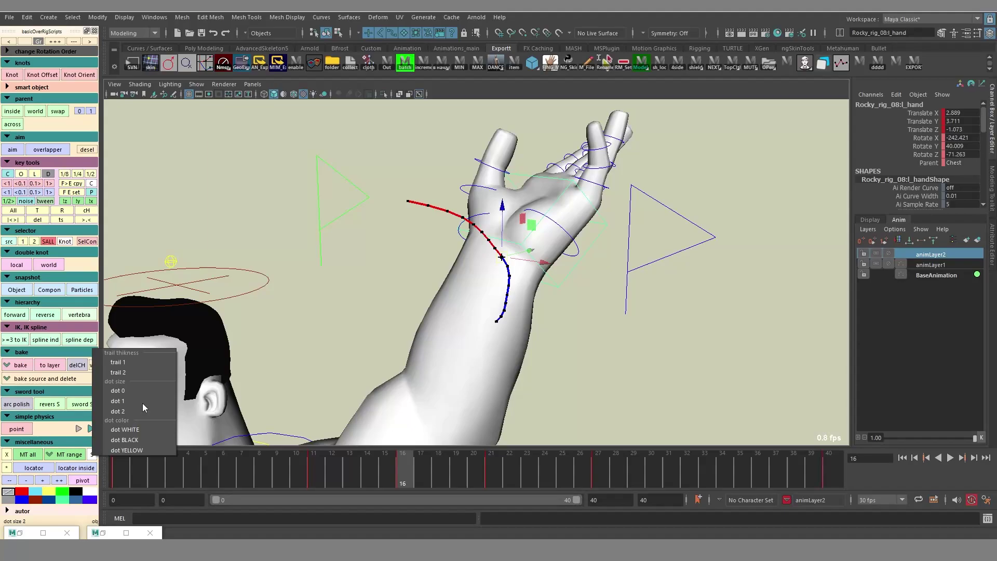
pyautogui.click(148, 385)
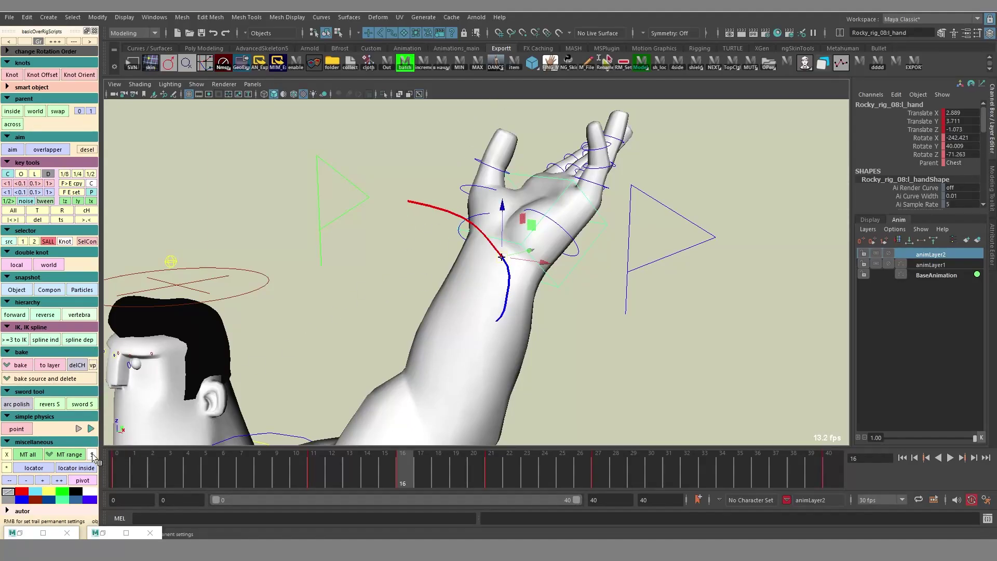
pyautogui.keyDown('alt'); pyautogui.moveTo(611, 312); pyautogui.dragTo(640, 325); pyautogui.keyUp('alt')
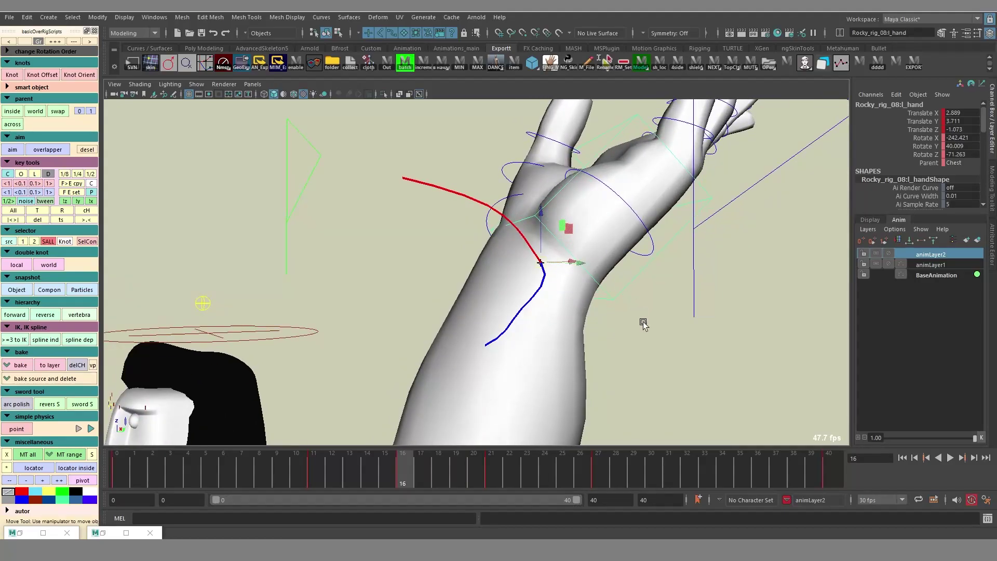
# At frame 17, set the dot color of the left hand's motion trail to white
pyautogui.moveTo(644, 324); pyautogui.dragTo(654, 323, button='middle')
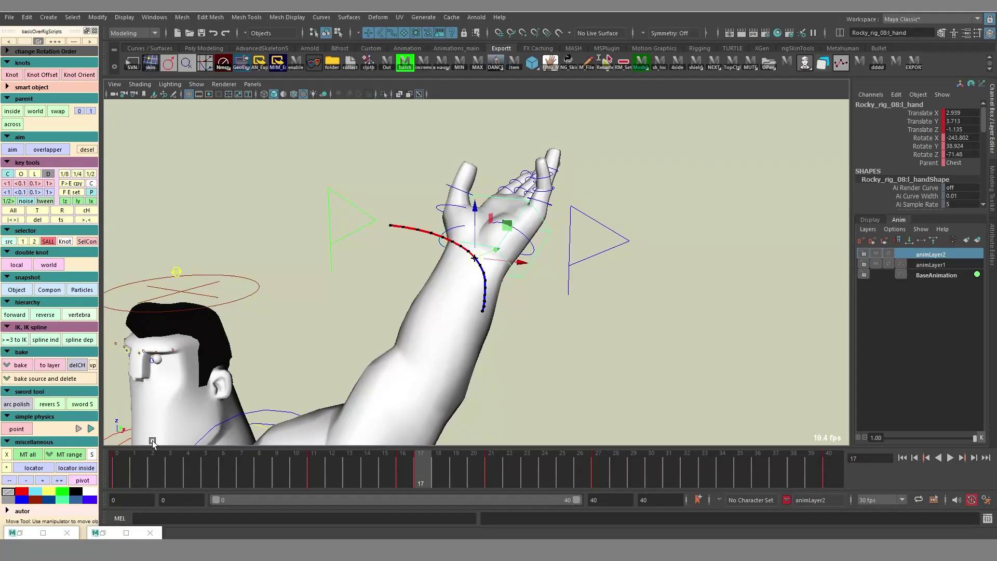
pyautogui.rightClick(92, 453)
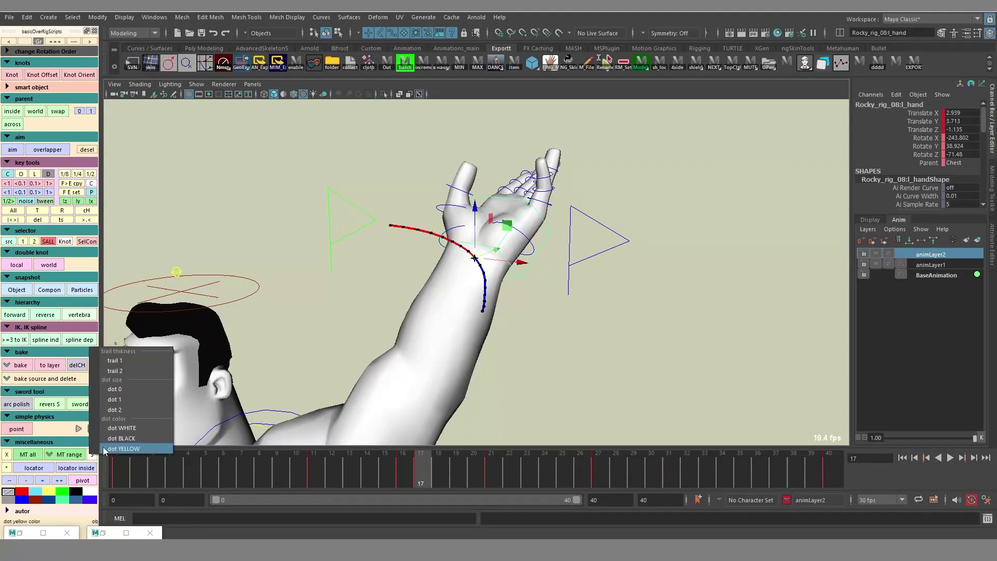
pyautogui.click(136, 428)
pyautogui.keyDown('alt'); pyautogui.moveTo(482, 303); pyautogui.dragTo(912, 308, button='right'); pyautogui.keyUp('alt')
pyautogui.keyDown('alt'); pyautogui.moveTo(512, 291); pyautogui.dragTo(460, 271); pyautogui.keyUp('alt')
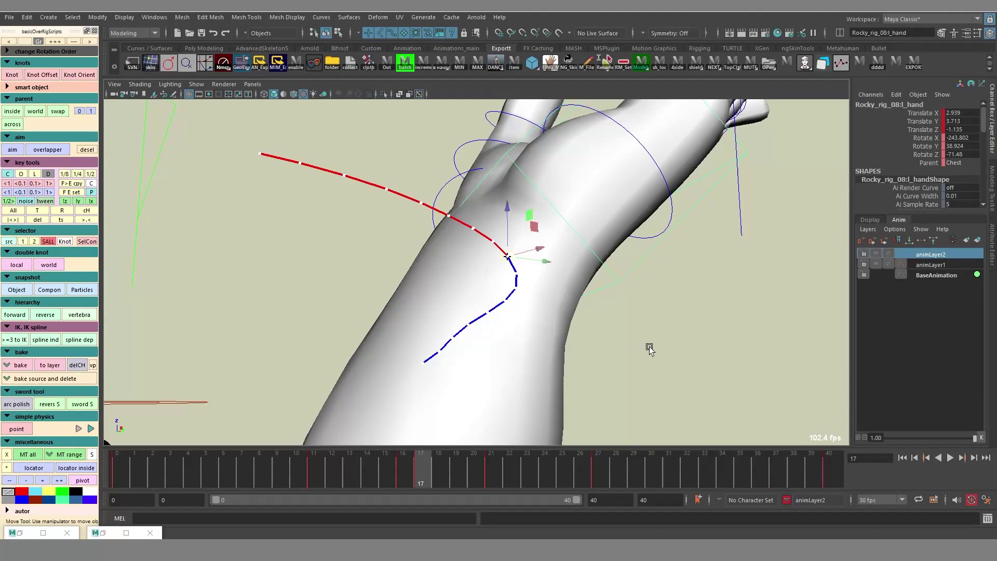
pyautogui.keyDown('alt'); pyautogui.moveTo(651, 350); pyautogui.dragTo(301, 312, button='right'); pyautogui.keyUp('alt')
pyautogui.keyDown('alt'); pyautogui.moveTo(301, 311); pyautogui.dragTo(371, 345); pyautogui.keyUp('alt')
pyautogui.keyDown('alt'); pyautogui.moveTo(371, 346); pyautogui.dragTo(461, 351, button='right'); pyautogui.keyUp('alt')
pyautogui.keyDown('alt'); pyautogui.moveTo(461, 350); pyautogui.dragTo(467, 332); pyautogui.keyUp('alt')
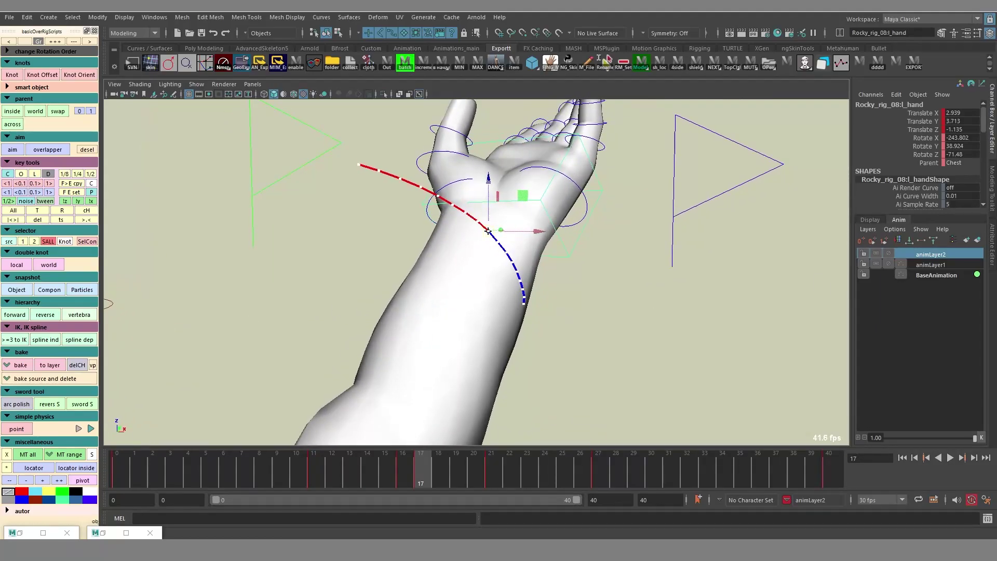
# Select the left hand's motion trail handle in the Outliner and set its End to 13 and Start to 2
pyautogui.hotkey('shift', 'o')
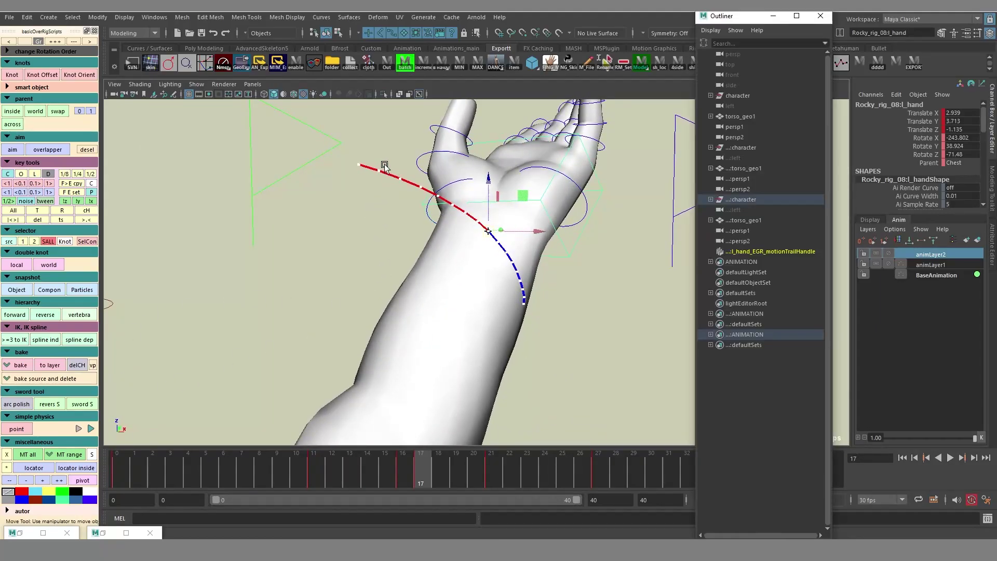
pyautogui.click(384, 222)
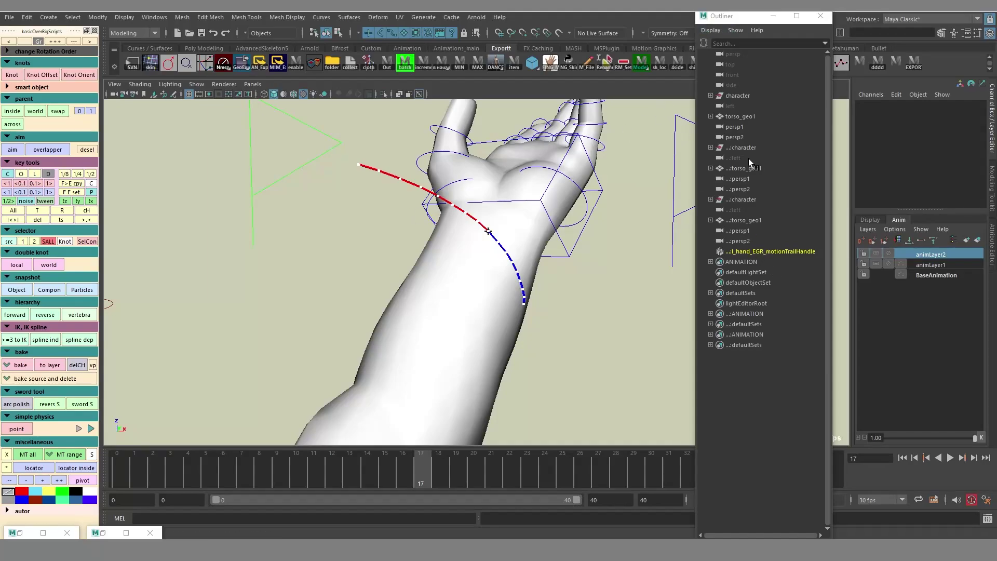
pyautogui.click(778, 253)
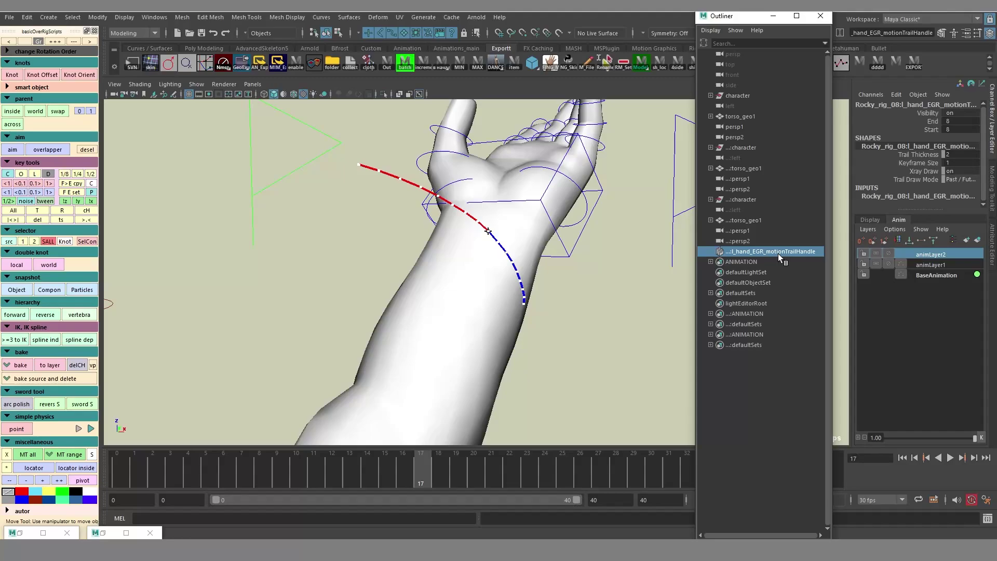
pyautogui.click(926, 122)
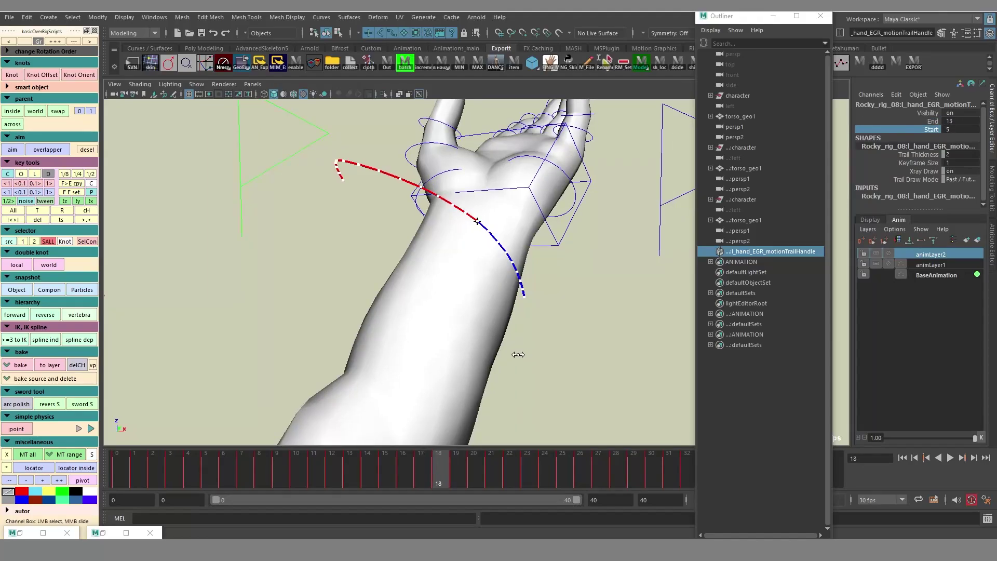
pyautogui.moveTo(518, 355); pyautogui.dragTo(504, 356, button='middle')
pyautogui.moveTo(453, 467); pyautogui.dragTo(488, 466)
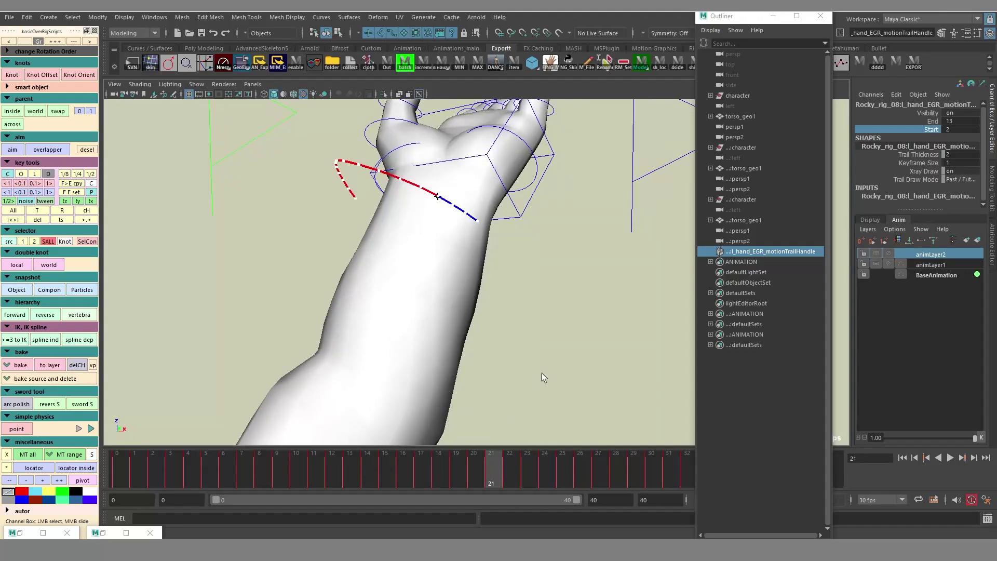
pyautogui.keyDown('alt'); pyautogui.moveTo(541, 373); pyautogui.dragTo(482, 363); pyautogui.keyUp('alt')
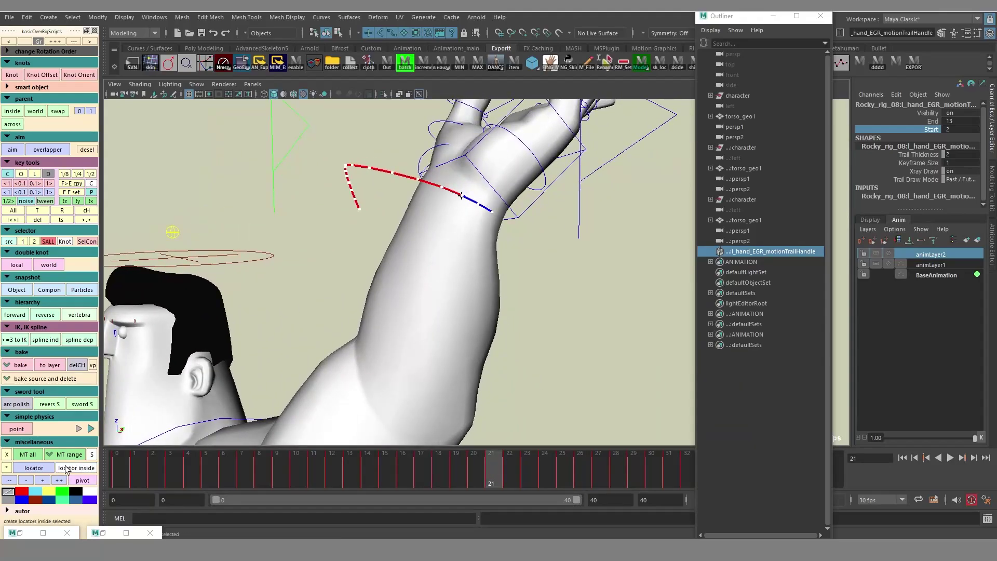
# Create a motion trail with a range of 4 for the selection, and delete all motion trails in the scene
pyautogui.rightClick(73, 457)
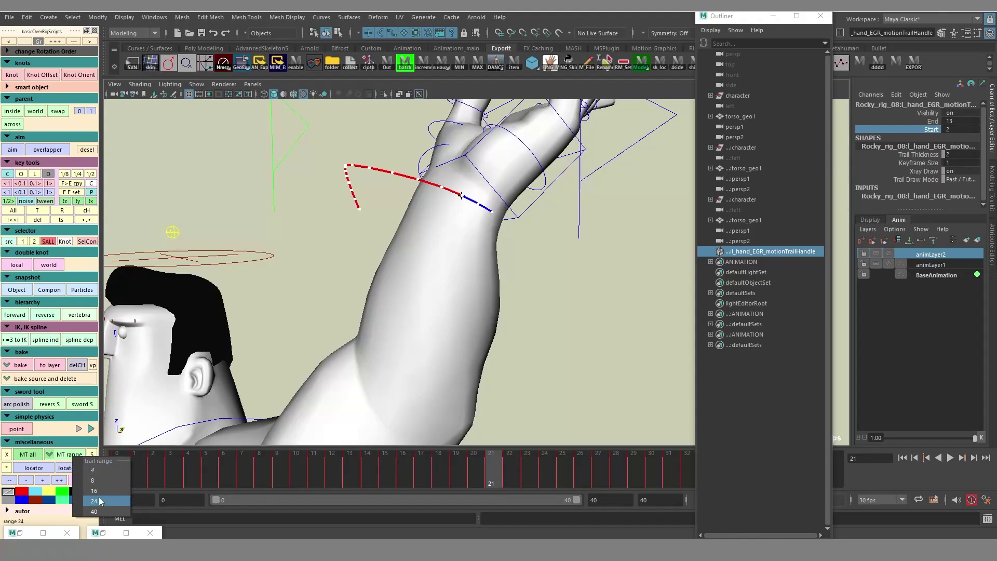
pyautogui.click(104, 470)
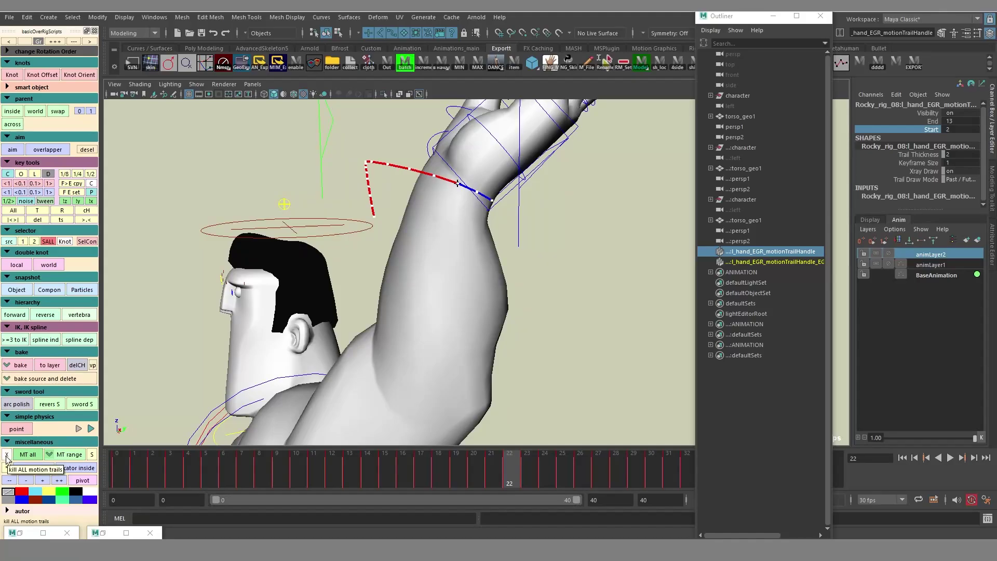
pyautogui.click(6, 457)
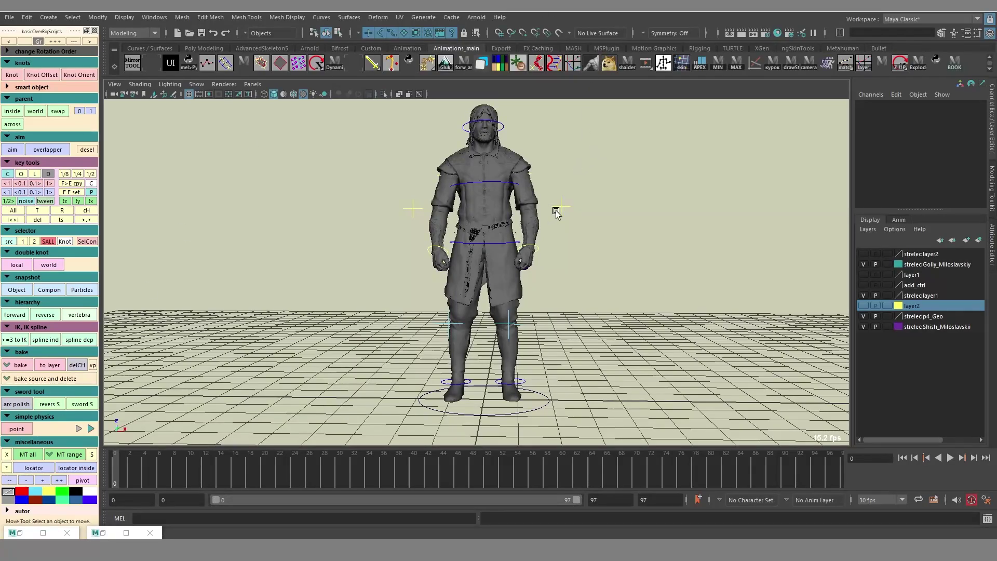
# Set the display line width of the character's control curves to 2
pyautogui.click(6, 469)
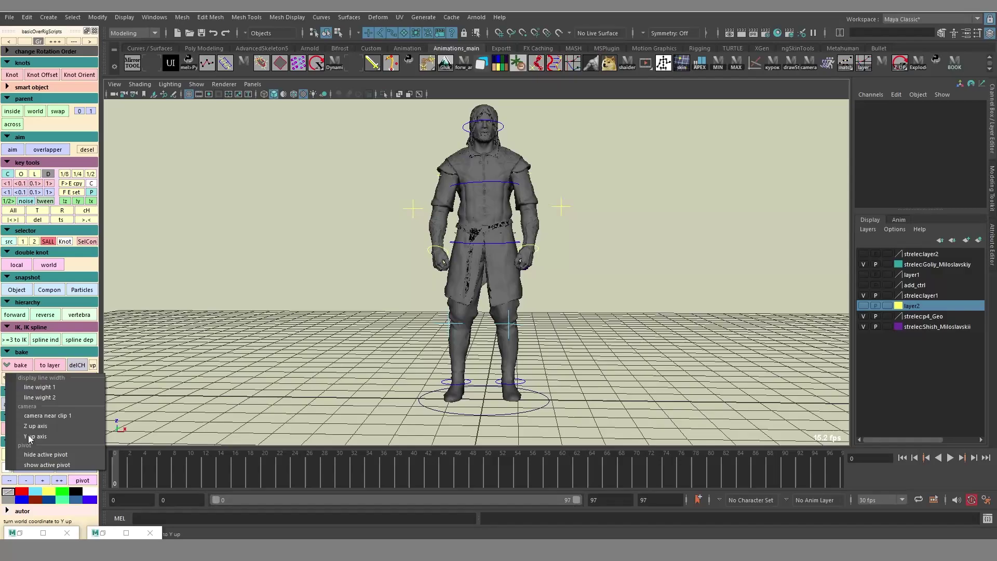
pyautogui.click(60, 396)
pyautogui.keyDown('alt'); pyautogui.moveTo(438, 220); pyautogui.dragTo(531, 207); pyautogui.keyUp('alt')
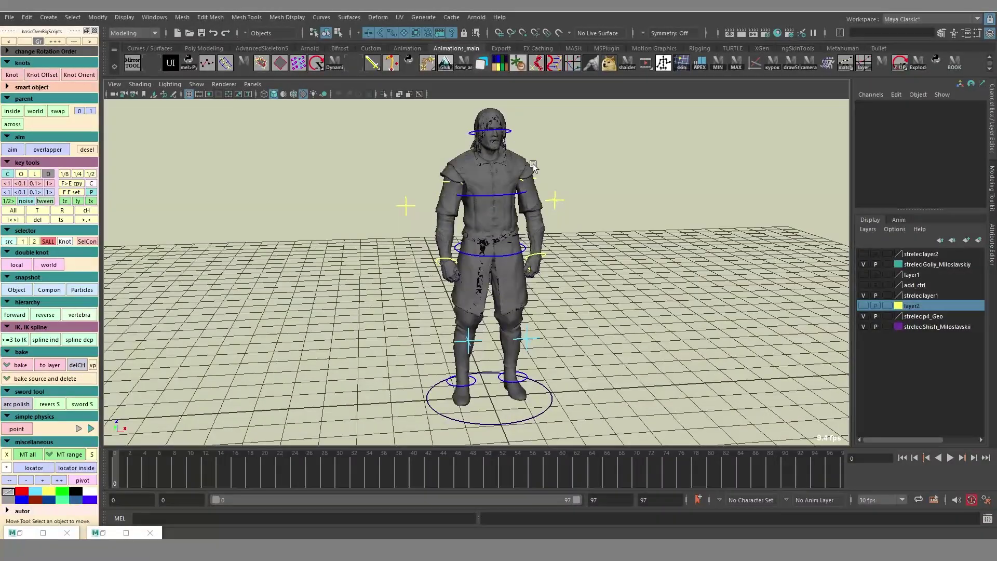
pyautogui.keyDown('alt'); pyautogui.moveTo(594, 245); pyautogui.dragTo(565, 263); pyautogui.keyUp('alt')
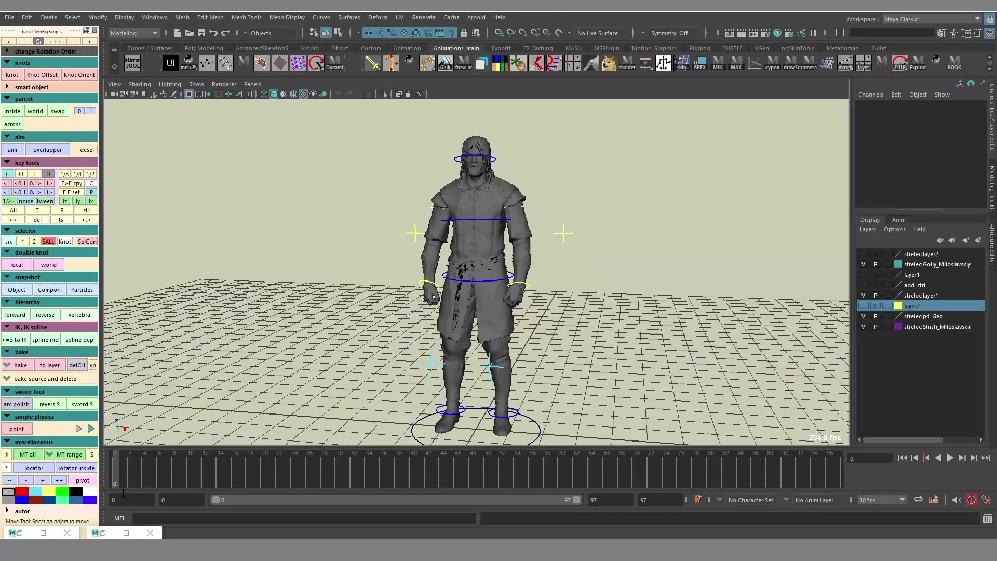
# Set the camera's near clip plane to 1 to clean up the display of the character mesh
pyautogui.click(7, 469)
pyautogui.rightClick(7, 469)
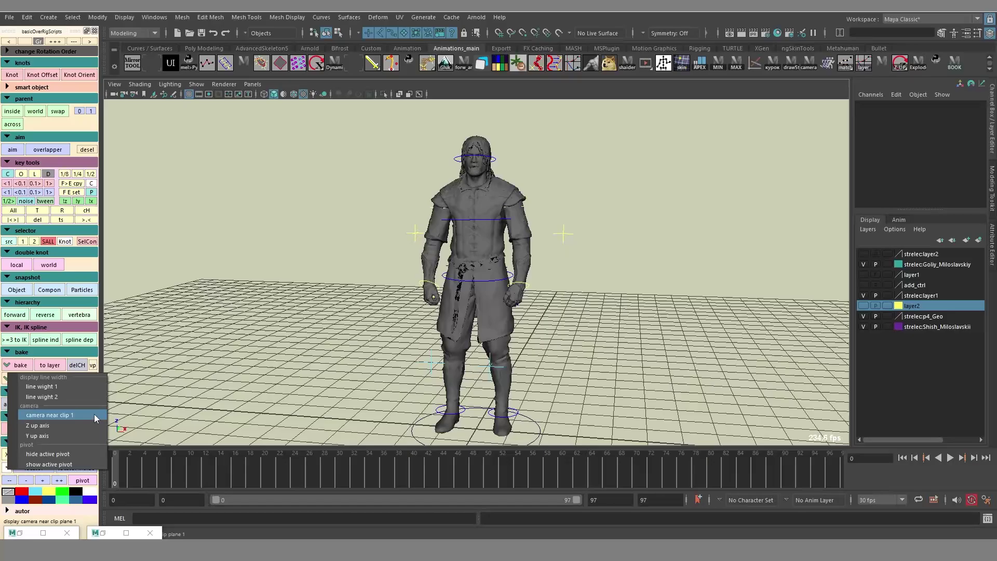
pyautogui.click(549, 277)
pyautogui.keyDown('alt'); pyautogui.moveTo(549, 276); pyautogui.dragTo(467, 296, button='right'); pyautogui.keyUp('alt')
pyautogui.keyDown('alt'); pyautogui.moveTo(467, 296); pyautogui.dragTo(531, 294); pyautogui.keyUp('alt')
pyautogui.keyDown('alt'); pyautogui.moveTo(601, 305); pyautogui.dragTo(452, 301, button='right'); pyautogui.keyUp('alt')
pyautogui.keyDown('alt'); pyautogui.moveTo(452, 302); pyautogui.dragTo(470, 280); pyautogui.keyUp('alt')
pyautogui.keyDown('alt'); pyautogui.moveTo(559, 297); pyautogui.dragTo(491, 293, button='right'); pyautogui.keyUp('alt')
pyautogui.keyDown('alt'); pyautogui.moveTo(491, 293); pyautogui.dragTo(491, 318); pyautogui.keyUp('alt')
pyautogui.click(4, 468)
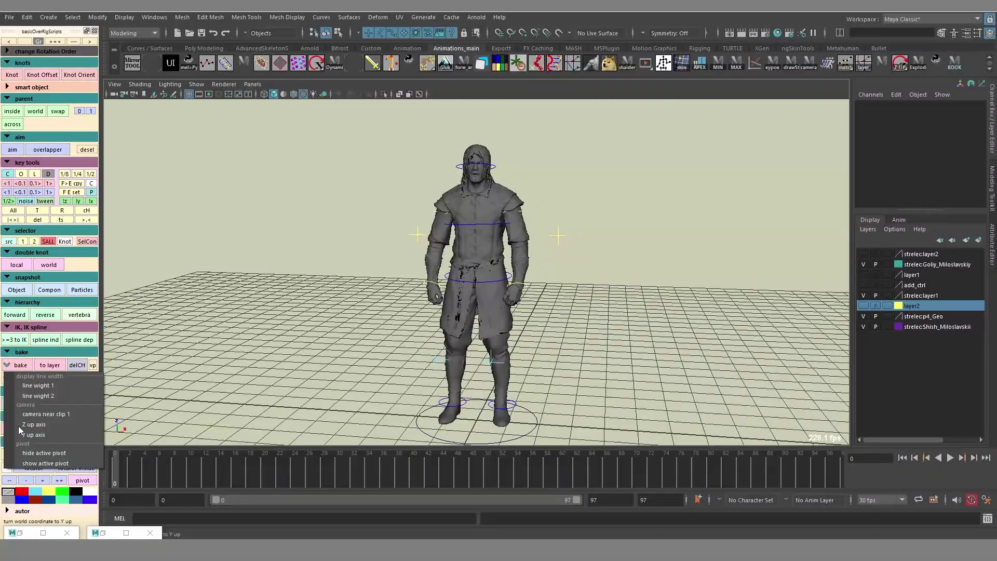
pyautogui.click(66, 413)
pyautogui.keyDown('alt'); pyautogui.moveTo(597, 342); pyautogui.dragTo(569, 359); pyautogui.keyUp('alt')
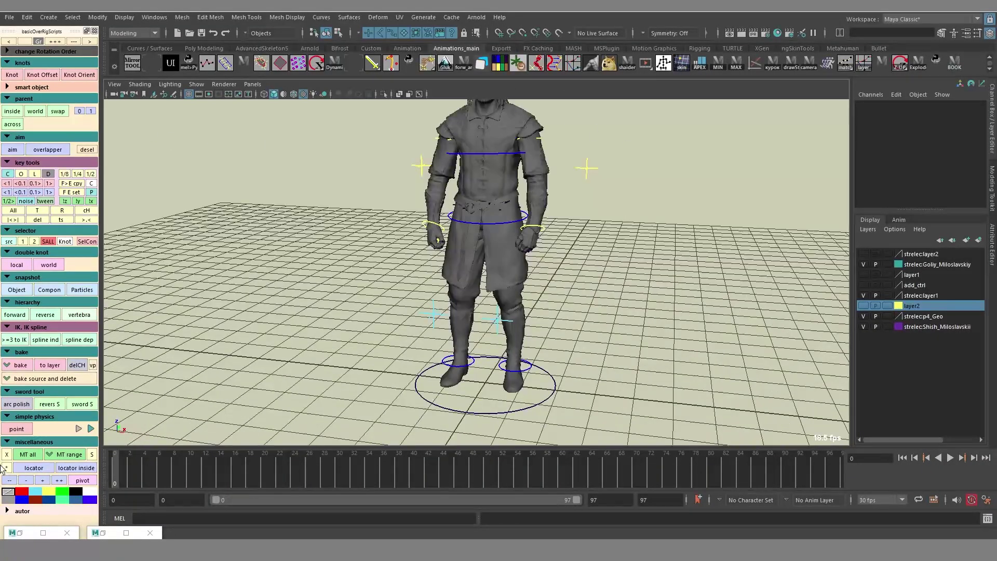
# Select the main control at the character's feet and show the active pivot
pyautogui.click(6, 468)
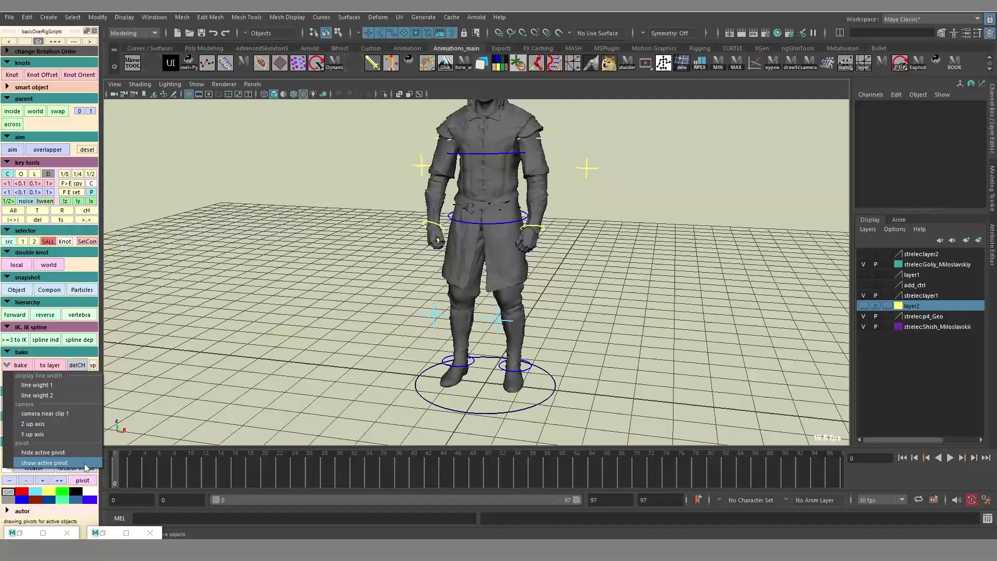
pyautogui.click(86, 463)
pyautogui.click(500, 384)
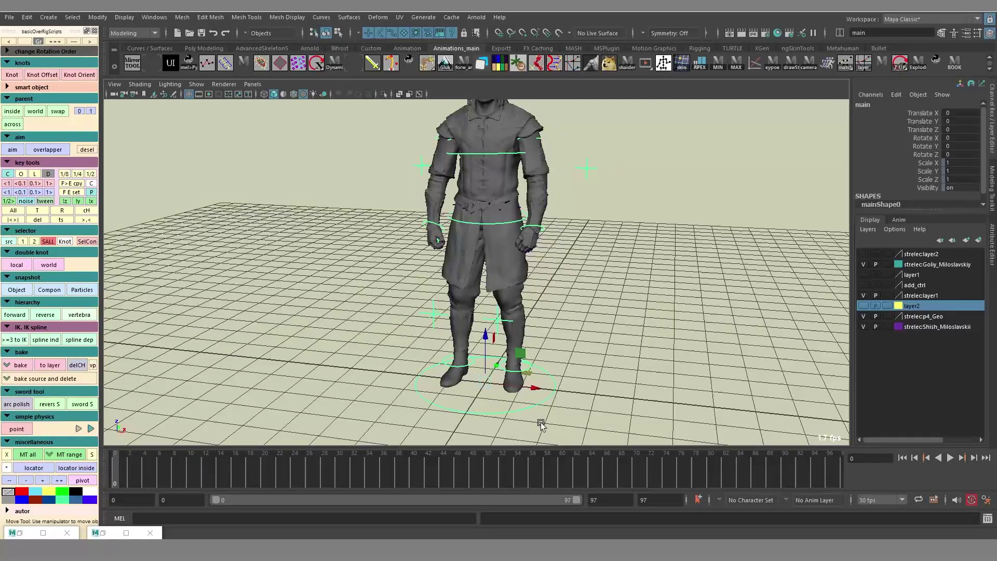
pyautogui.press('q')
pyautogui.keyDown('alt'); pyautogui.moveTo(597, 368); pyautogui.dragTo(680, 357, button='right'); pyautogui.keyUp('alt')
pyautogui.keyDown('alt'); pyautogui.moveTo(680, 357); pyautogui.dragTo(662, 331, button='middle'); pyautogui.keyUp('alt')
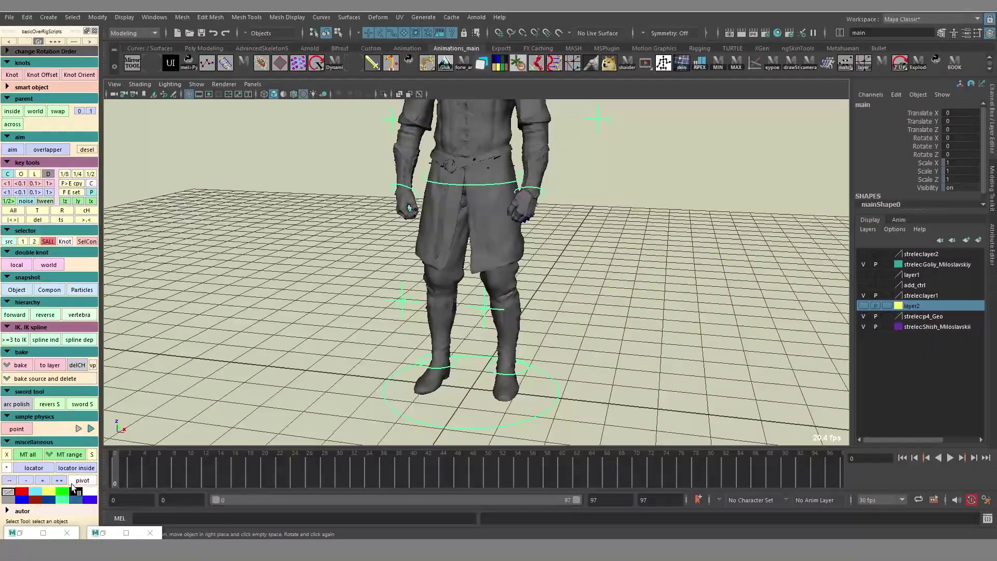
pyautogui.rightClick(7, 466)
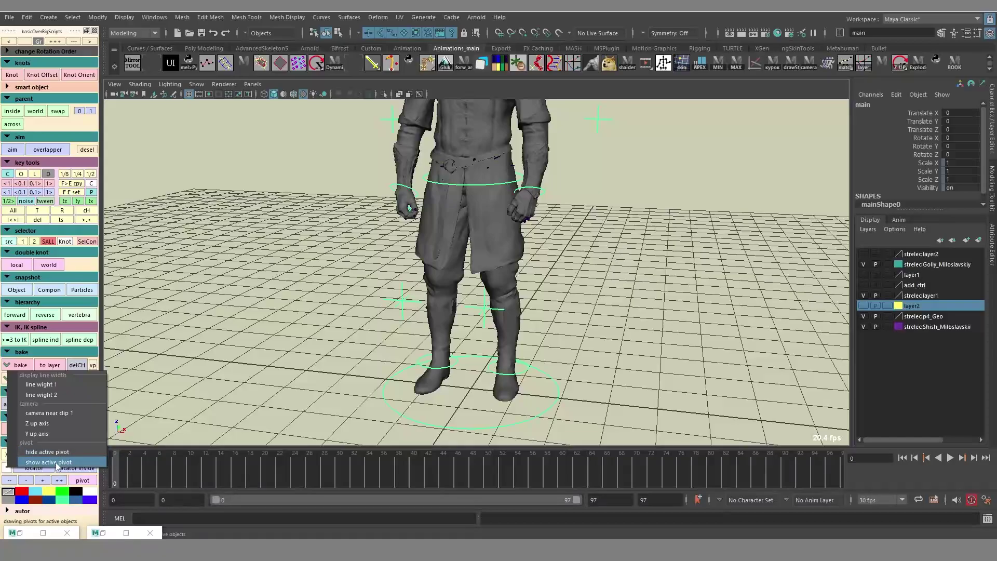
pyautogui.click(87, 462)
# Hide the active pivot for the selected right hand control, hand_R0
pyautogui.keyDown('alt'); pyautogui.moveTo(613, 390); pyautogui.dragTo(549, 405); pyautogui.keyUp('alt')
pyautogui.press('w')
pyautogui.moveTo(594, 363); pyautogui.dragTo(593, 334, button='middle')
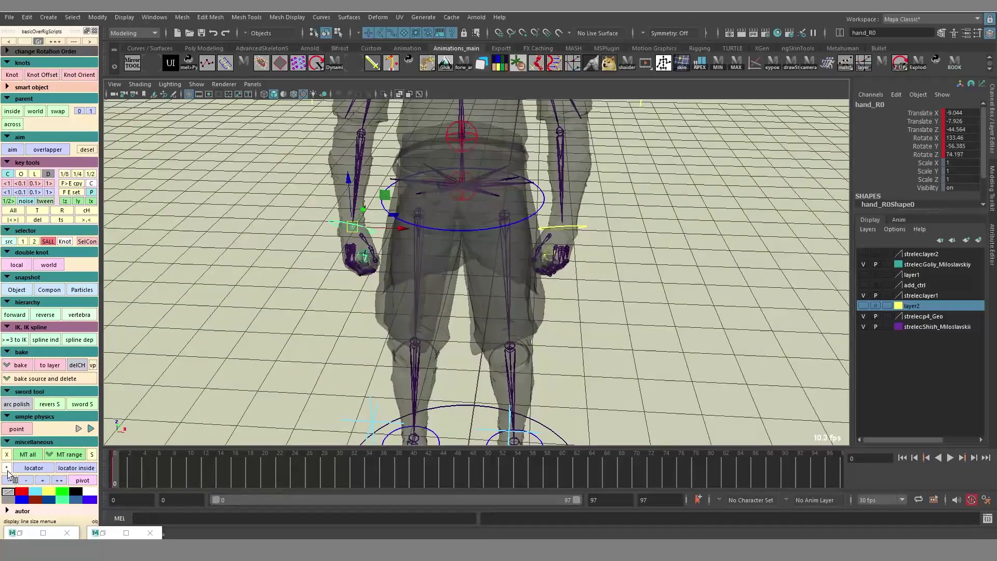
pyautogui.rightClick(55, 451)
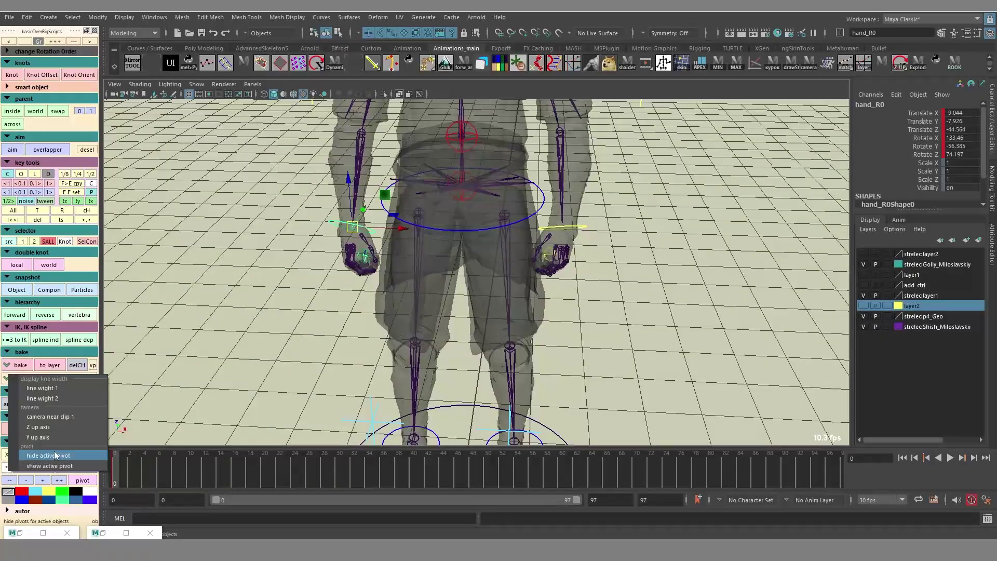
pyautogui.click(55, 453)
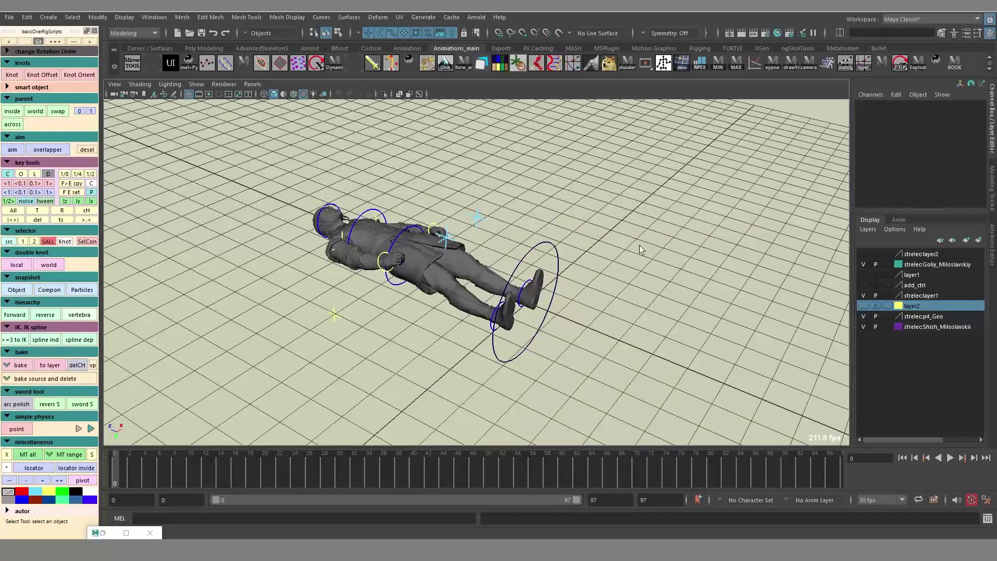
# Switch the world up axis to Z for the character lying on the grid
pyautogui.keyDown('alt'); pyautogui.moveTo(594, 294); pyautogui.dragTo(546, 140); pyautogui.keyUp('alt')
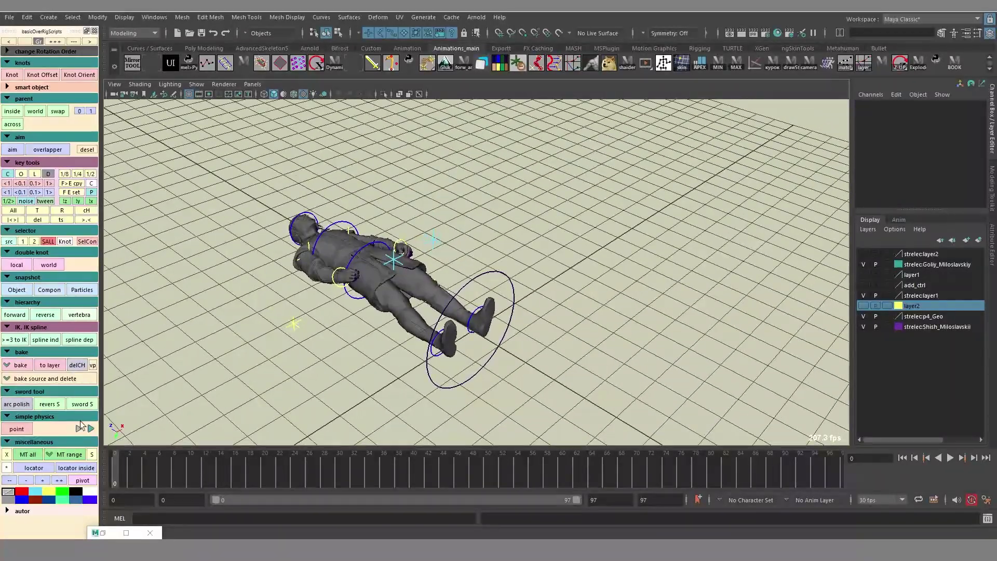
pyautogui.keyDown('alt'); pyautogui.moveTo(557, 199); pyautogui.dragTo(599, 176); pyautogui.keyUp('alt')
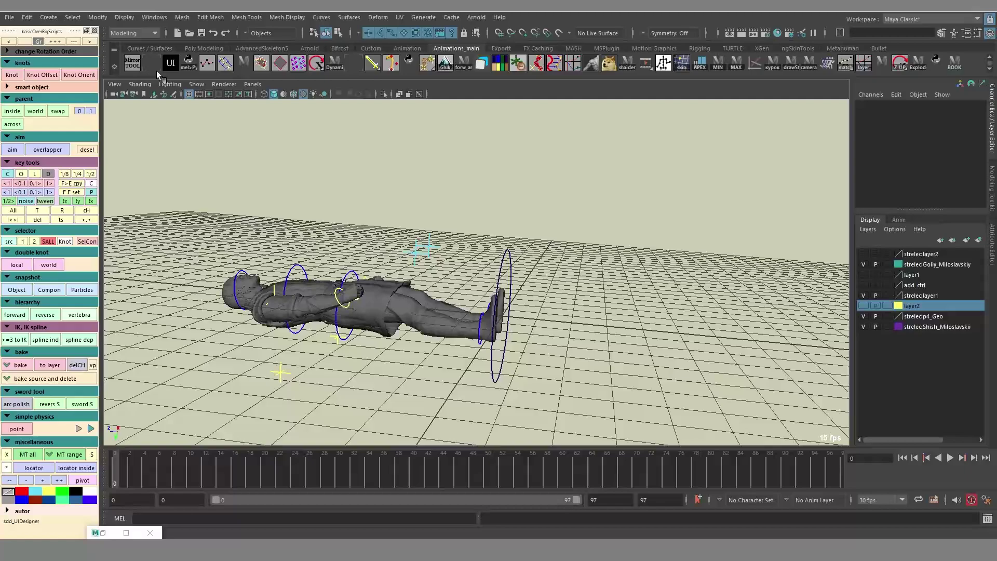
pyautogui.keyDown('alt'); pyautogui.moveTo(179, 294); pyautogui.dragTo(522, 175); pyautogui.keyUp('alt')
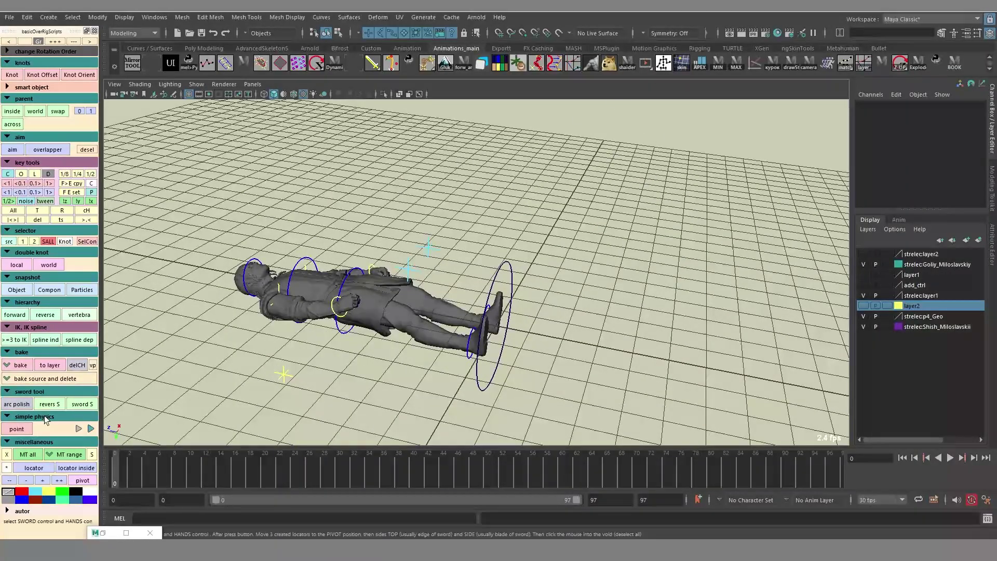
pyautogui.click(8, 470)
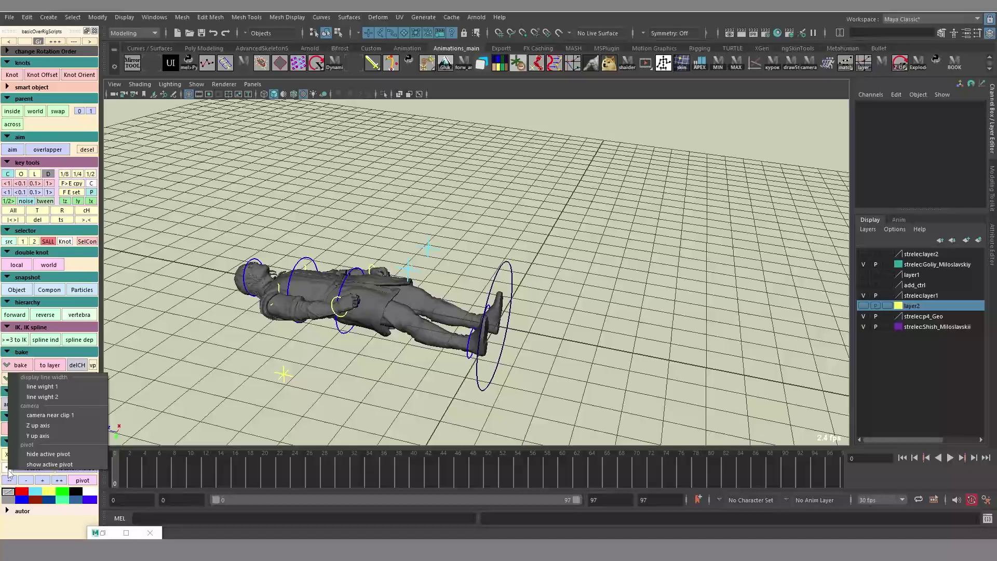
pyautogui.click(60, 425)
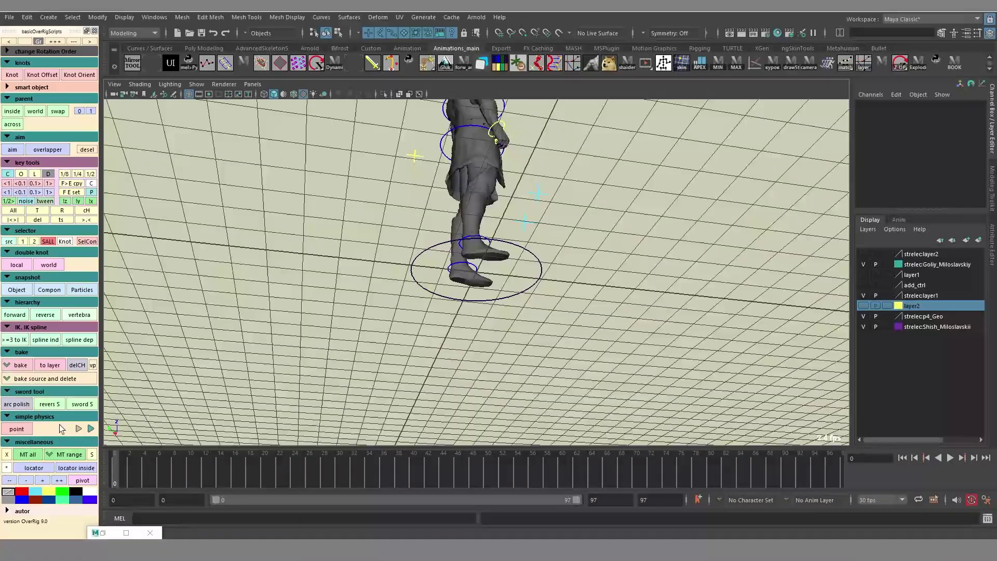
pyautogui.keyDown('alt'); pyautogui.moveTo(493, 339); pyautogui.dragTo(544, 358); pyautogui.keyUp('alt')
# Switch the world up axis to Y
pyautogui.click(7, 467)
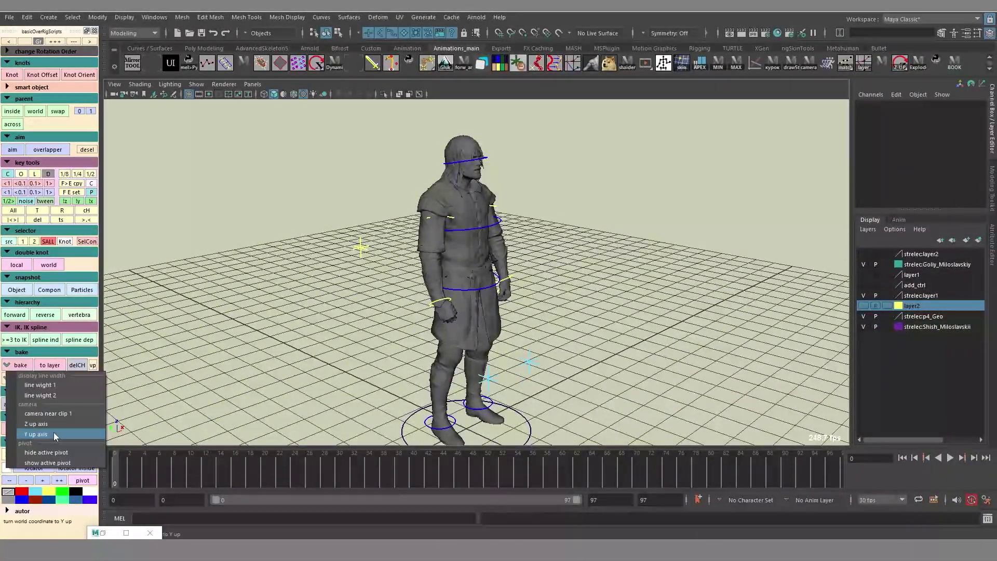
pyautogui.click(54, 434)
pyautogui.keyDown('alt'); pyautogui.moveTo(502, 329); pyautogui.dragTo(519, 282); pyautogui.keyUp('alt')
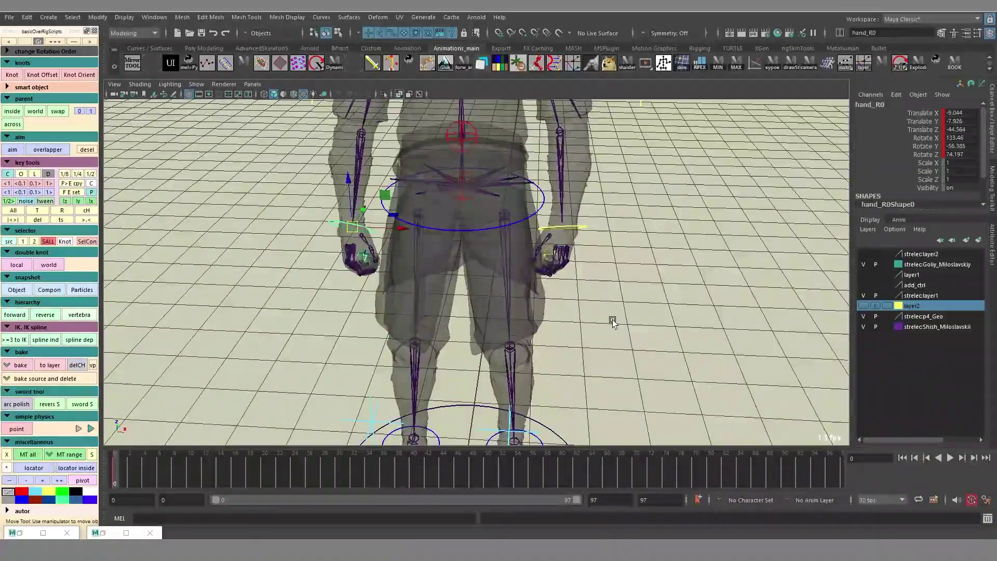
pyautogui.keyDown('alt'); pyautogui.moveTo(613, 319); pyautogui.dragTo(578, 341, button='right'); pyautogui.keyUp('alt')
pyautogui.keyDown('alt'); pyautogui.moveTo(578, 341); pyautogui.dragTo(578, 310); pyautogui.keyUp('alt')
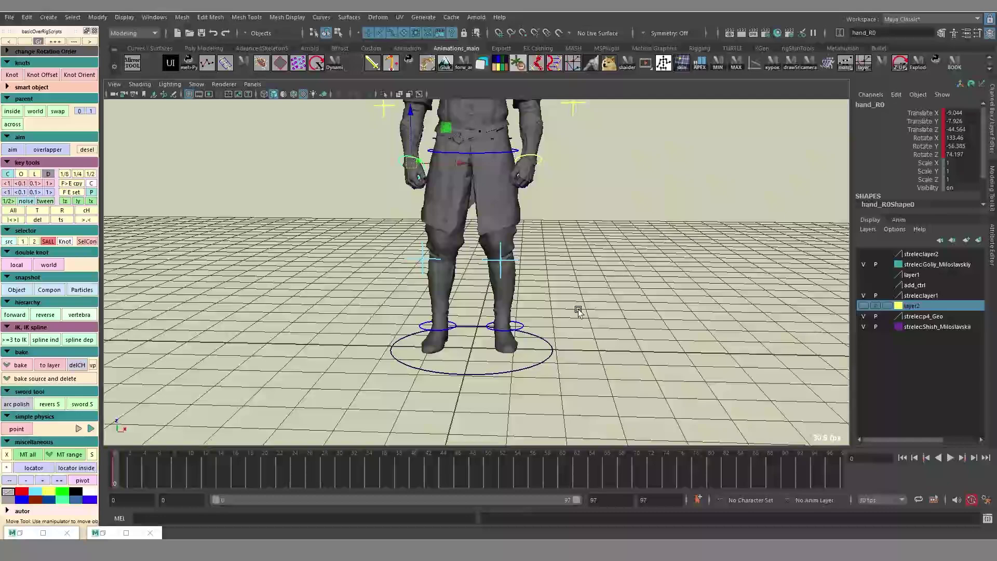
pyautogui.rightClick(94, 485)
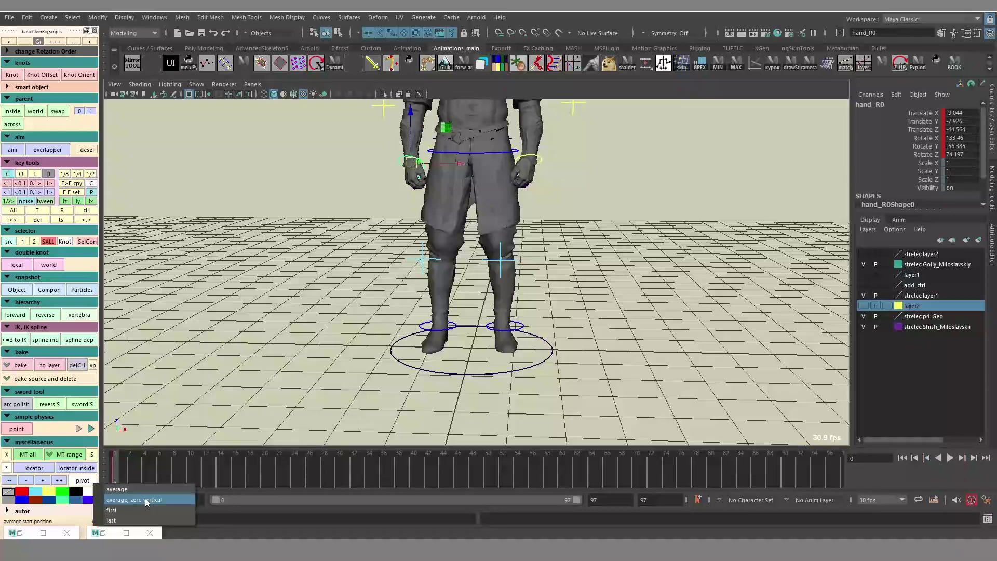
pyautogui.click(546, 441)
# Select the character's body controls, including chest, head, hands, knees and both feet, but not the large main circle
pyautogui.click(454, 331)
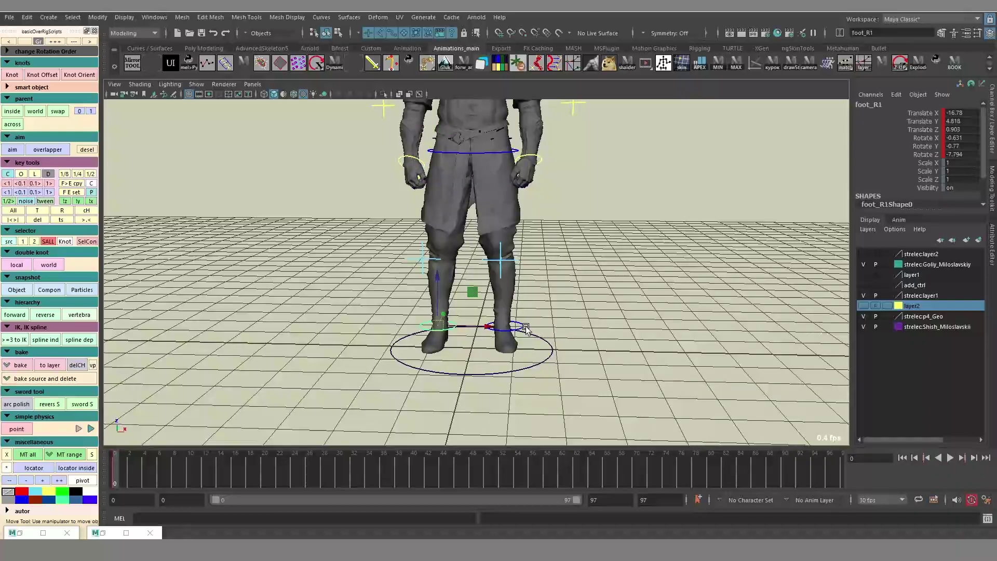
pyautogui.keyDown('alt'); pyautogui.moveTo(440, 255); pyautogui.dragTo(543, 269); pyautogui.keyUp('alt')
pyautogui.moveTo(538, 282); pyautogui.dragTo(571, 140)
pyautogui.keyDown('alt'); pyautogui.moveTo(570, 112); pyautogui.dragTo(565, 227, button='middle'); pyautogui.keyUp('alt')
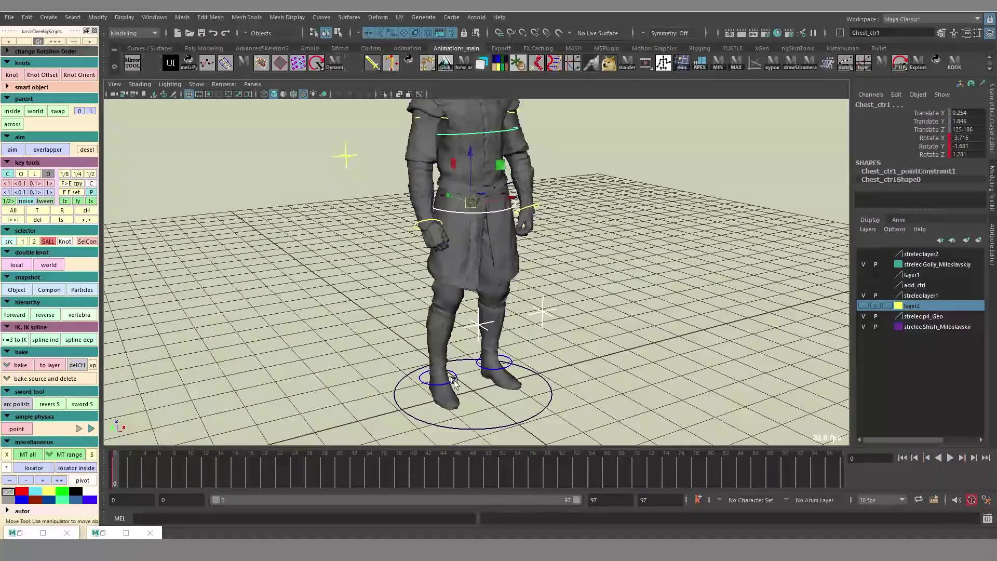
pyautogui.keyDown('shift'); pyautogui.click(455, 378); pyautogui.keyUp('shift')
pyautogui.keyDown('shift'); pyautogui.click(507, 365); pyautogui.keyUp('shift')
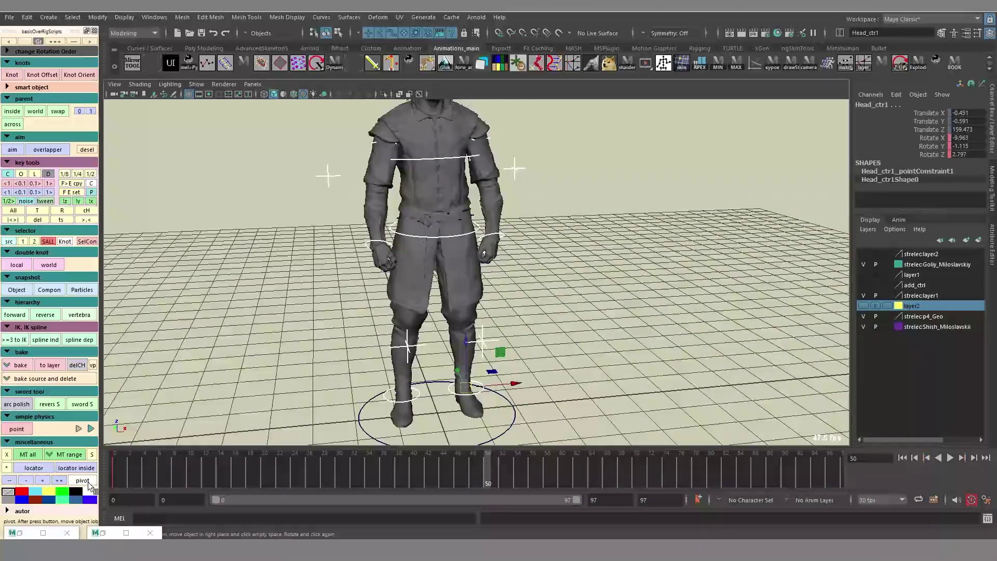
# Start a temporary pivot at the average position of the selected controls and switch on X-ray display
pyautogui.rightClick(90, 482)
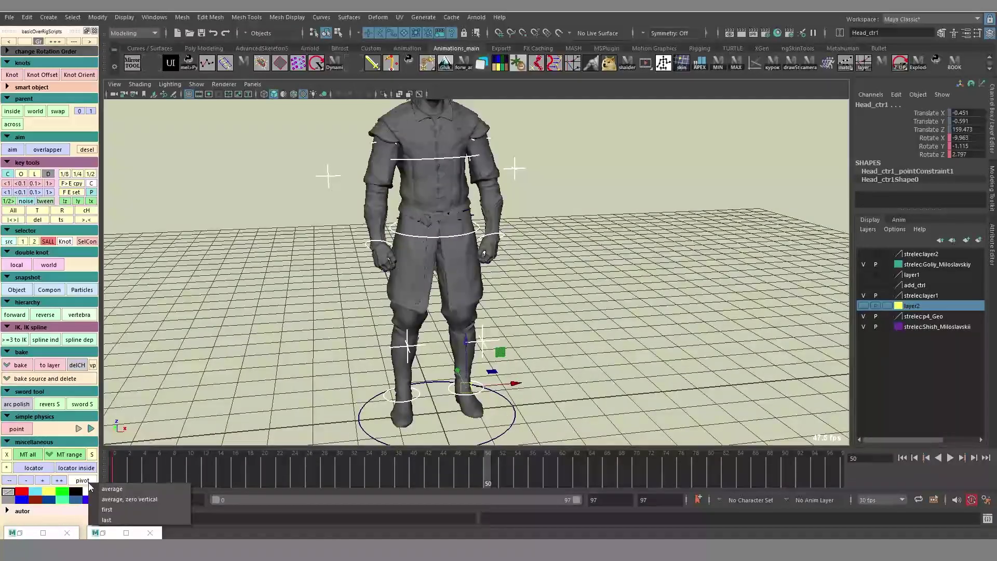
pyautogui.click(141, 490)
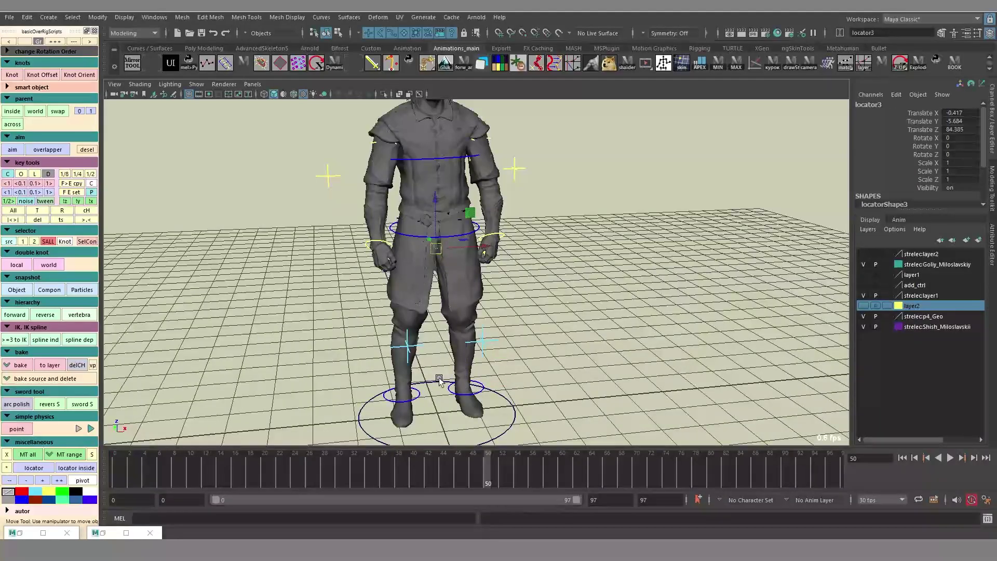
pyautogui.hotkey('alt', 'x')
pyautogui.moveTo(439, 382)
pyautogui.keyDown('alt'); pyautogui.mouseDown()
pyautogui.moveTo(416, 384)
pyautogui.moveTo(441, 398)
pyautogui.mouseUp(); pyautogui.keyUp('alt')
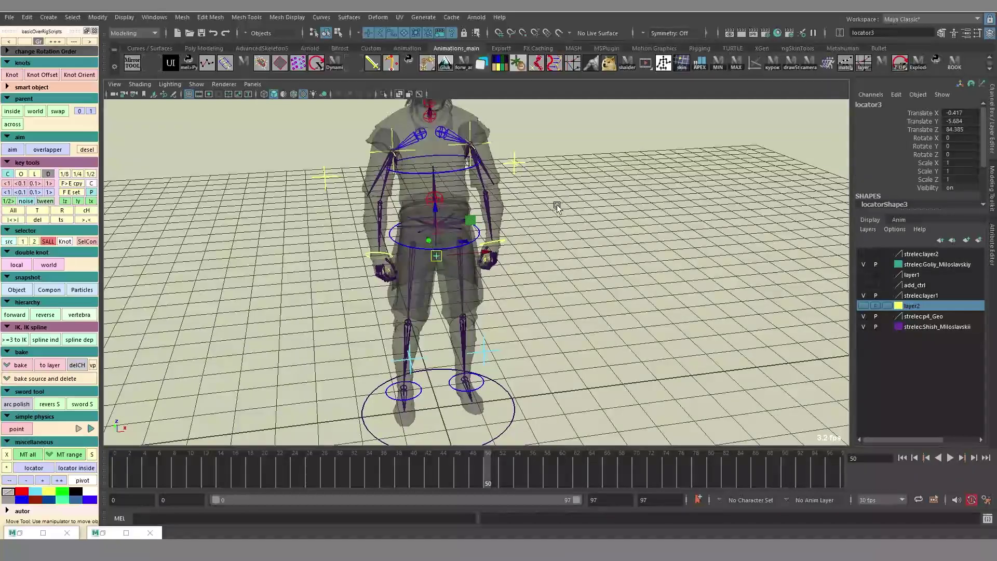
# Rotate the whole character about the vertical axis around the average pivot and finish the pivot operation
pyautogui.press('e')
pyautogui.moveTo(457, 271); pyautogui.dragTo(475, 223)
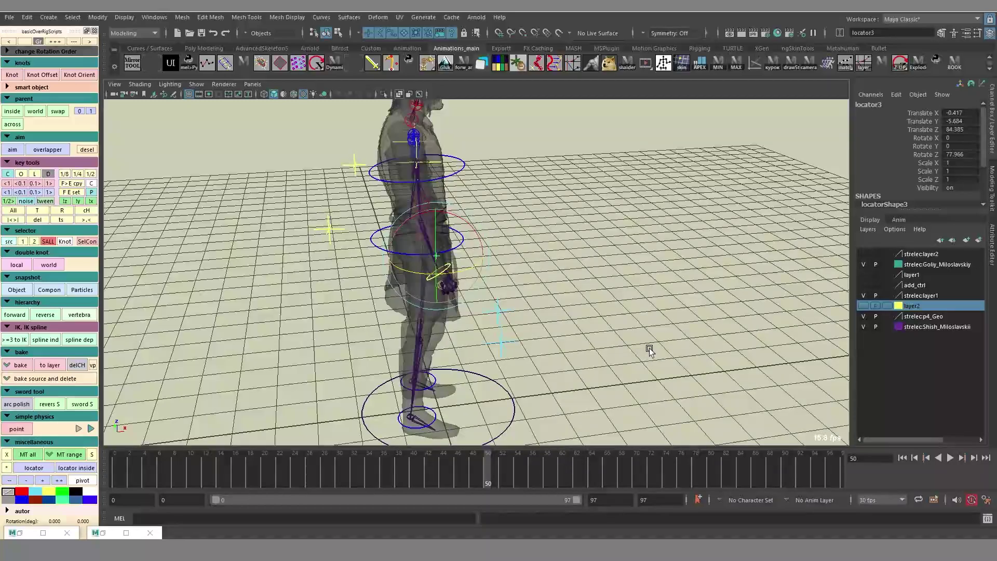
pyautogui.click(668, 347)
pyautogui.hotkey('ctrl', 'z')
pyautogui.keyDown('alt'); pyautogui.moveTo(615, 332); pyautogui.dragTo(545, 318); pyautogui.keyUp('alt')
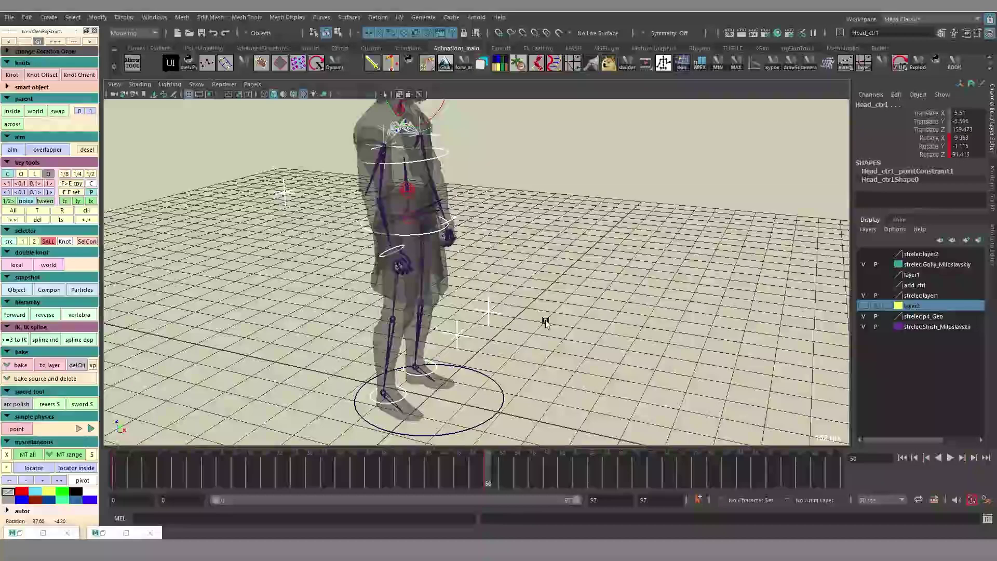
# Start a pivot at the controls' average position with zero vertical and turn the character about the vertical axis
pyautogui.rightClick(85, 483)
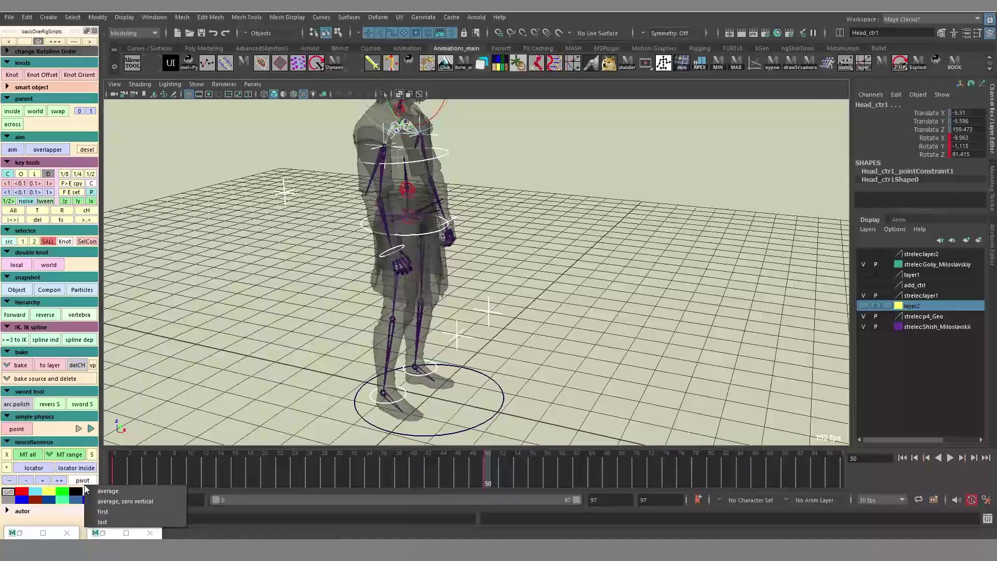
pyautogui.click(131, 502)
pyautogui.keyDown('alt'); pyautogui.moveTo(532, 335); pyautogui.dragTo(494, 333); pyautogui.keyUp('alt')
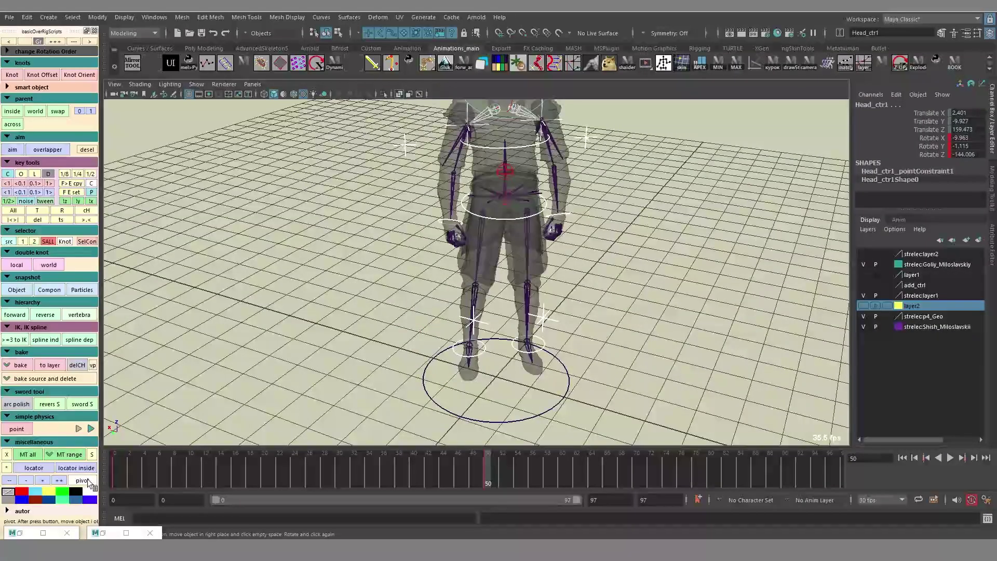
# Start a pivot at the first selected control, the knee locator, and rotate the character about -94° around Z
pyautogui.rightClick(87, 480)
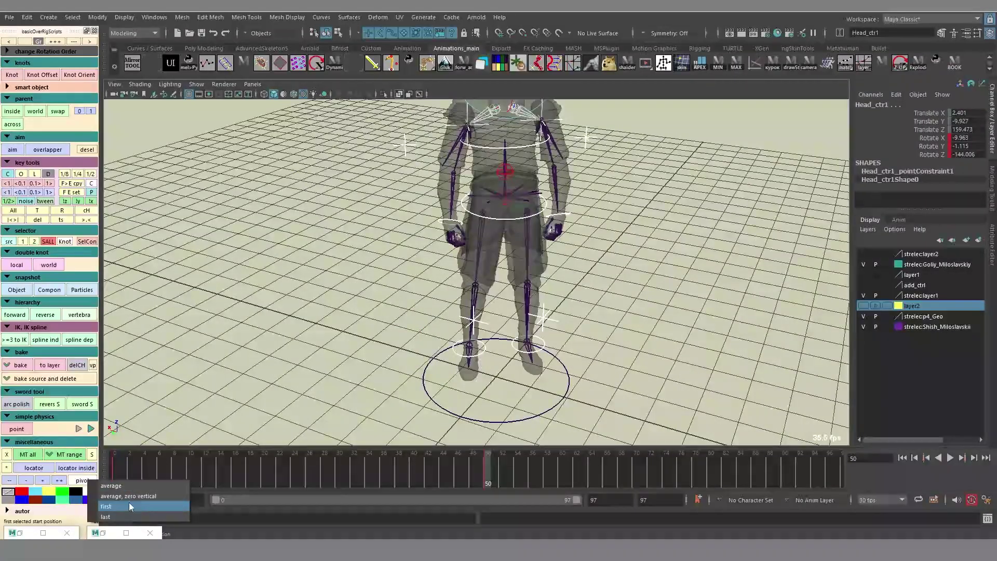
pyautogui.click(130, 505)
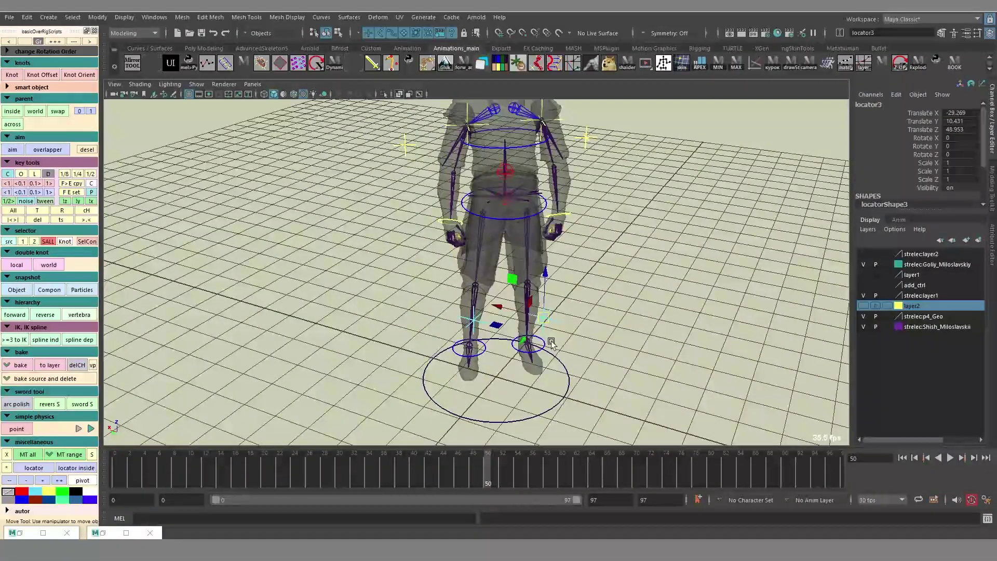
pyautogui.keyDown('alt'); pyautogui.moveTo(553, 342); pyautogui.dragTo(513, 376); pyautogui.keyUp('alt')
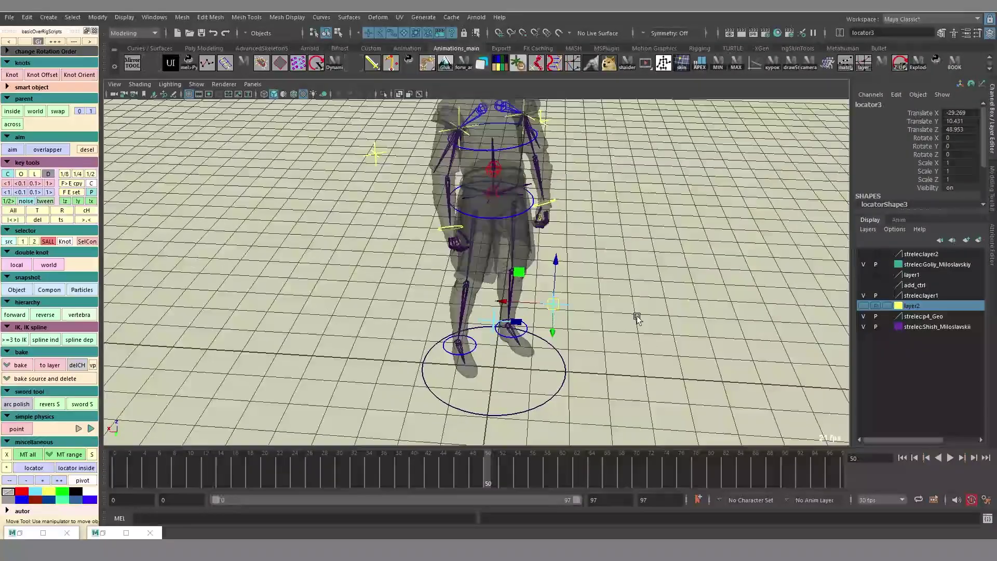
pyautogui.press('e')
pyautogui.moveTo(586, 323); pyautogui.dragTo(504, 331)
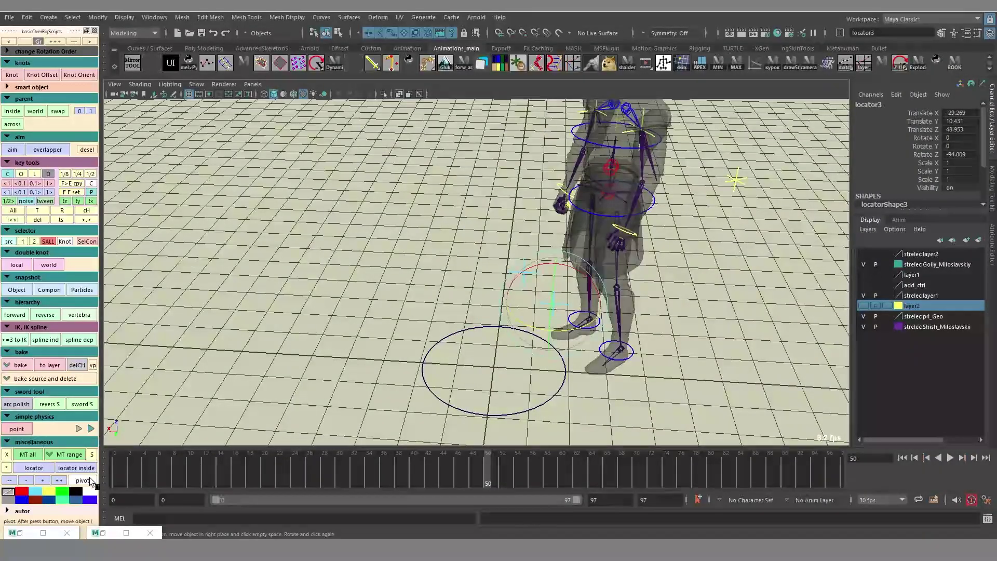
pyautogui.click(89, 481)
# Try tilting the character from a pivot placed at the last selected control, the head, and undo it
pyautogui.rightClick(84, 481)
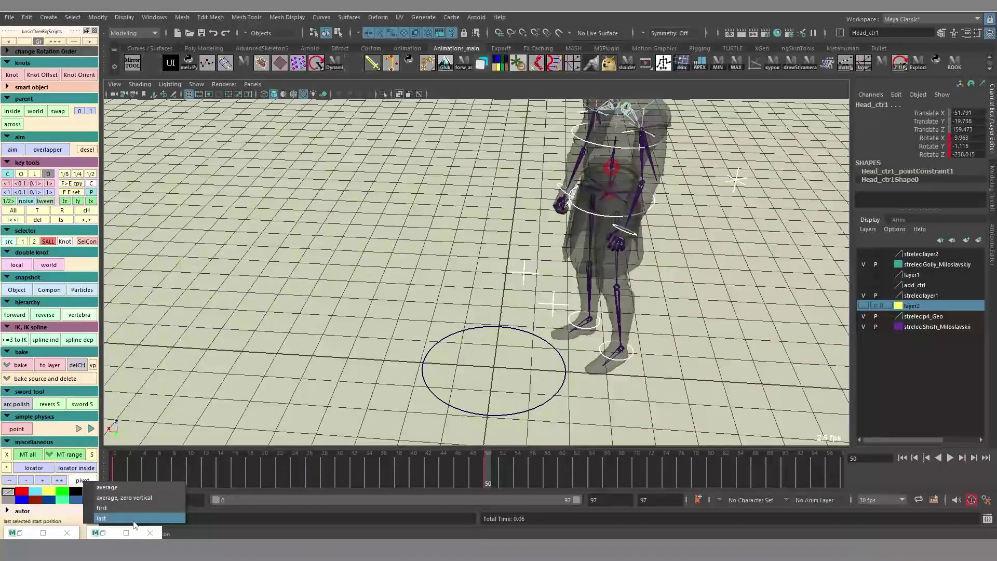
pyautogui.click(106, 487)
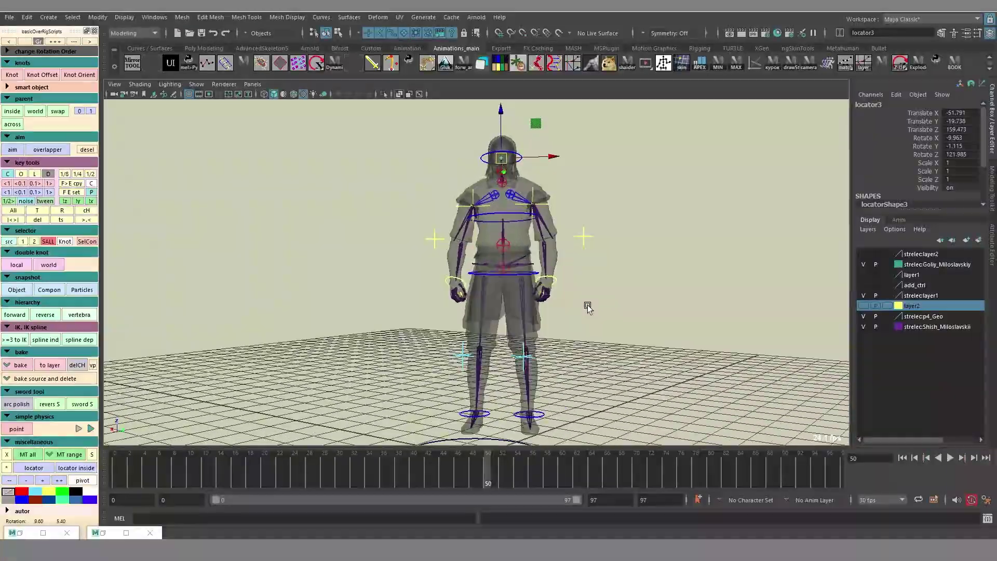
pyautogui.keyDown('alt'); pyautogui.moveTo(587, 305); pyautogui.dragTo(559, 317); pyautogui.keyUp('alt')
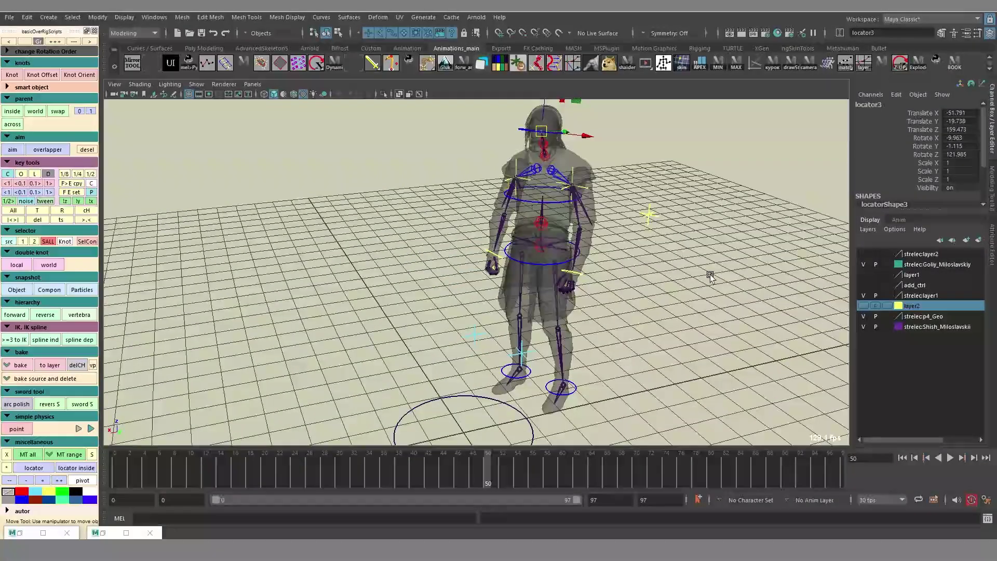
pyautogui.press('e')
pyautogui.moveTo(570, 136); pyautogui.dragTo(566, 148)
pyautogui.hotkey('ctrl', 'z')
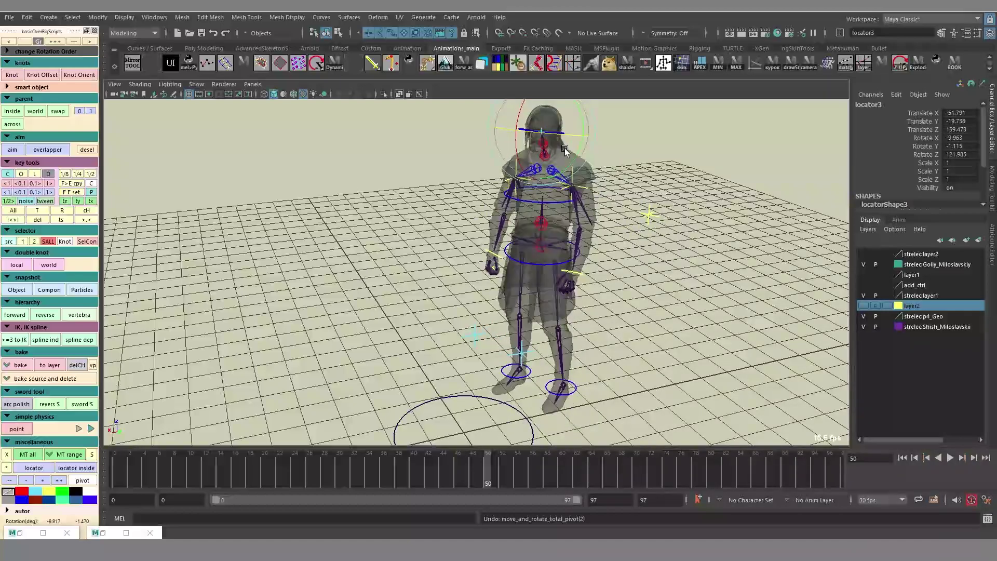
pyautogui.hotkey('ctrl', 'z')
# Start an average pivot, move it down into the main circle on the ground, and switch off X-ray display
pyautogui.keyDown('alt'); pyautogui.moveTo(603, 363); pyautogui.dragTo(597, 322, button='middle'); pyautogui.keyUp('alt')
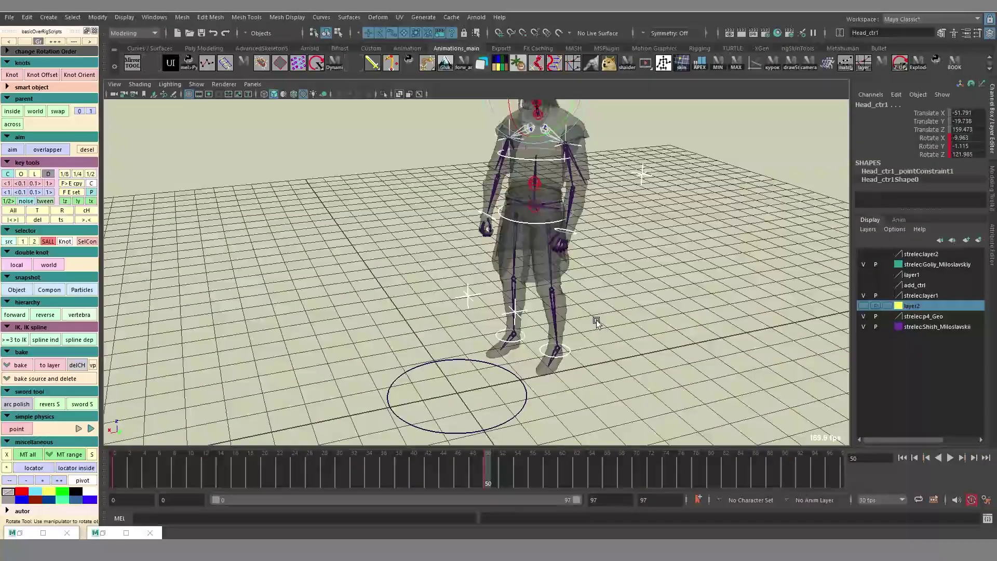
pyautogui.rightClick(86, 479)
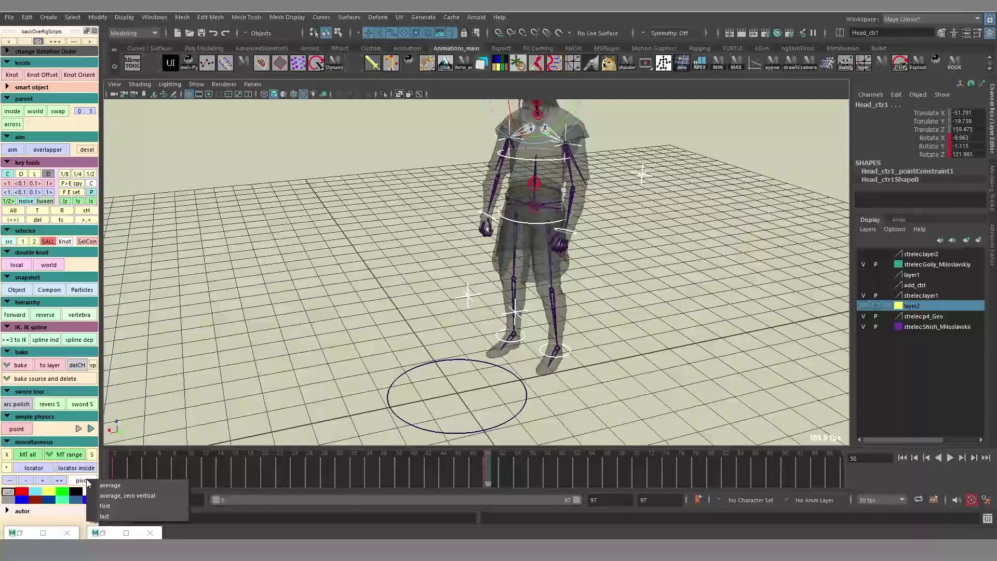
pyautogui.click(126, 485)
pyautogui.keyDown('alt'); pyautogui.moveTo(521, 199); pyautogui.dragTo(479, 218, button='middle'); pyautogui.keyUp('alt')
pyautogui.moveTo(490, 201); pyautogui.dragTo(489, 332)
pyautogui.hotkey('alt', 'x')
pyautogui.keyDown('alt'); pyautogui.moveTo(587, 343); pyautogui.dragTo(395, 423); pyautogui.keyUp('alt')
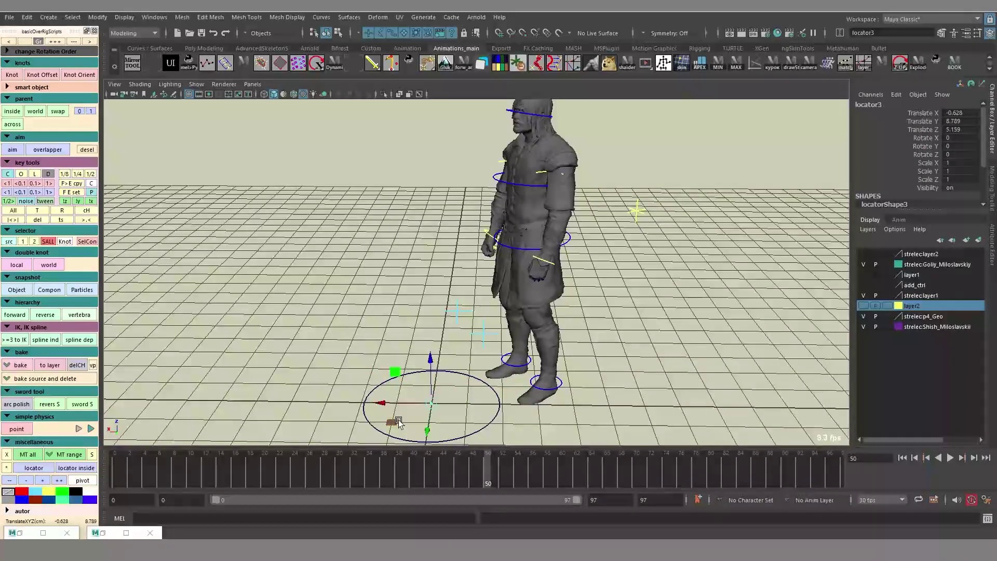
# Rotate the character about -175° around Z from the pivot inside the main circle
pyautogui.click(616, 359)
pyautogui.hotkey('ctrl', 'z')
pyautogui.press('e')
pyautogui.moveTo(464, 424); pyautogui.dragTo(335, 400)
pyautogui.keyDown('alt'); pyautogui.moveTo(650, 336); pyautogui.dragTo(514, 327, button='right'); pyautogui.keyUp('alt')
pyautogui.keyDown('alt'); pyautogui.moveTo(514, 322); pyautogui.dragTo(833, 335); pyautogui.keyUp('alt')
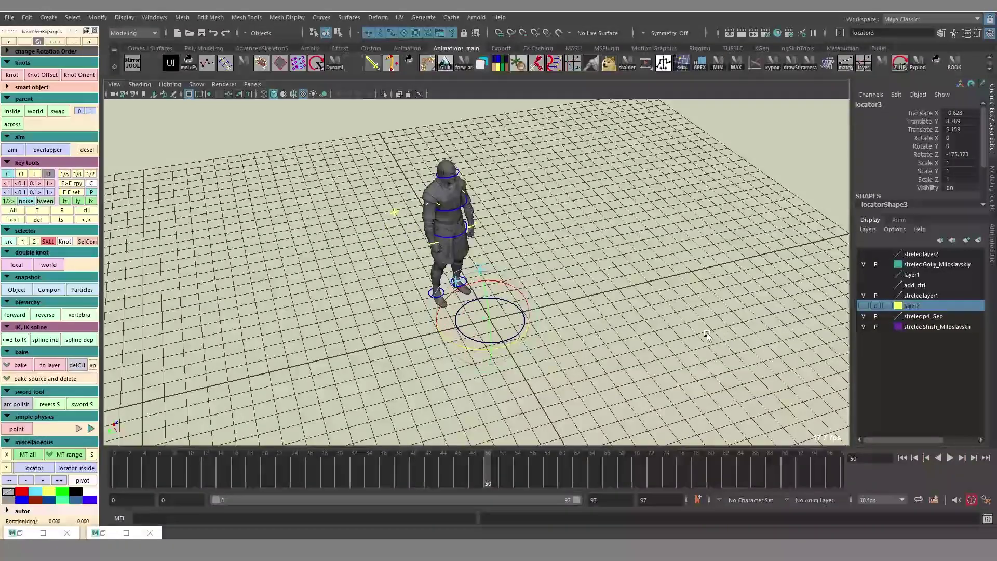